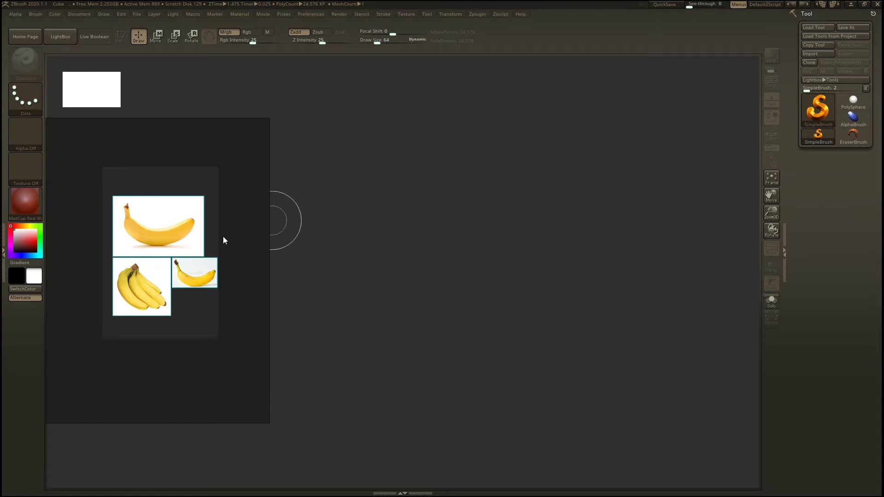
# Enlarge the banana reference images and shorten their overlay window from its upper edge
pyautogui.scroll(5, 175, 265)
pyautogui.scroll(-4, 176, 249)
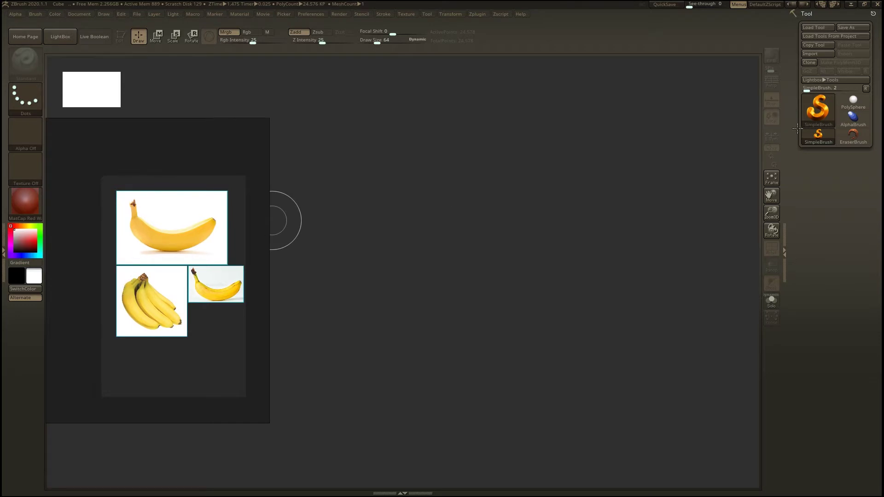
pyautogui.moveTo(200, 225); pyautogui.dragTo(200, 278)
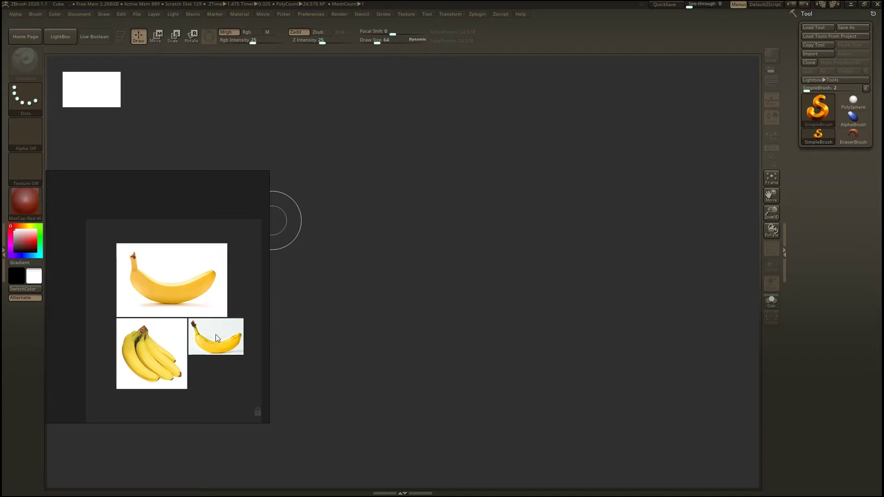
# Load PolySphere.ZTL from the LightBox tools, draw it on the canvas and make it editable
pyautogui.press(',')
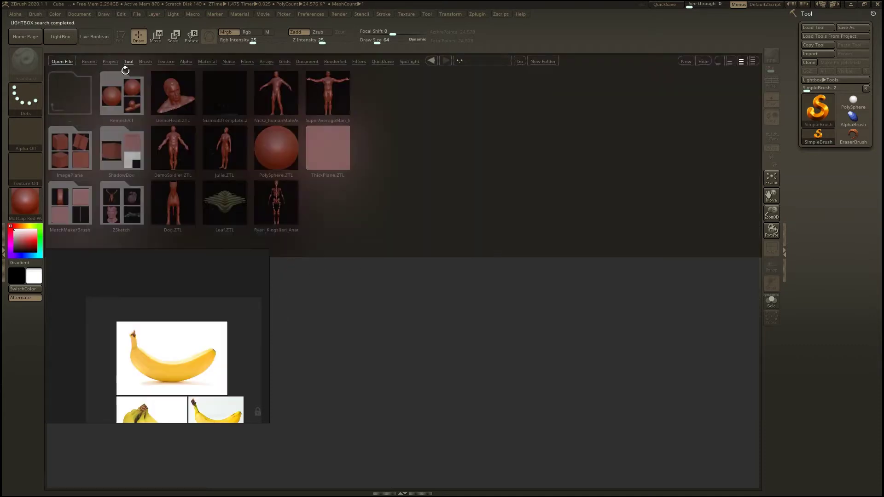
pyautogui.doubleClick(273, 162)
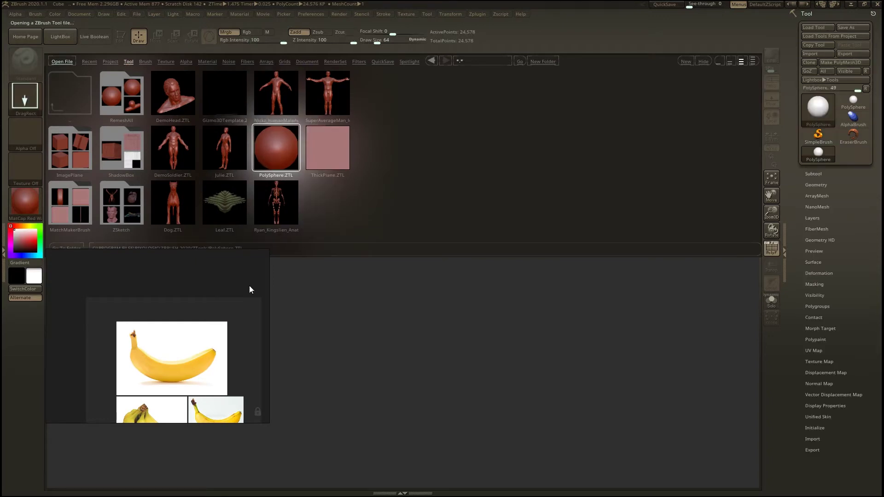
pyautogui.press(',')
pyautogui.moveTo(430, 249); pyautogui.dragTo(426, 418)
pyautogui.press('t')
pyautogui.keyDown('ctrl'); pyautogui.moveTo(535, 320); pyautogui.dragTo(418, 250, button='right'); pyautogui.keyUp('ctrl')
pyautogui.moveTo(588, 271); pyautogui.dragTo(507, 286)
# Enlarge the banana references, widen their window and move it to the lower corner of the canvas opposite its current side
pyautogui.scroll(3, 184, 359)
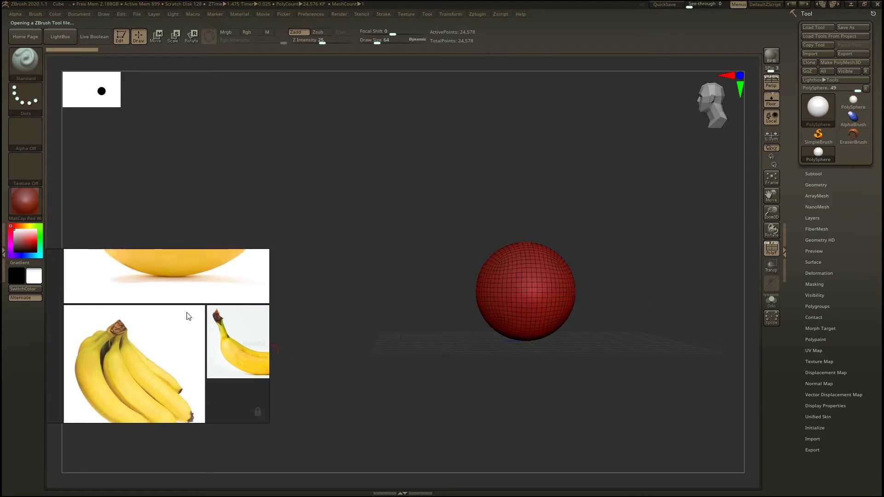
pyautogui.moveTo(187, 312); pyautogui.dragTo(186, 324, button='middle')
pyautogui.moveTo(269, 313); pyautogui.dragTo(295, 311)
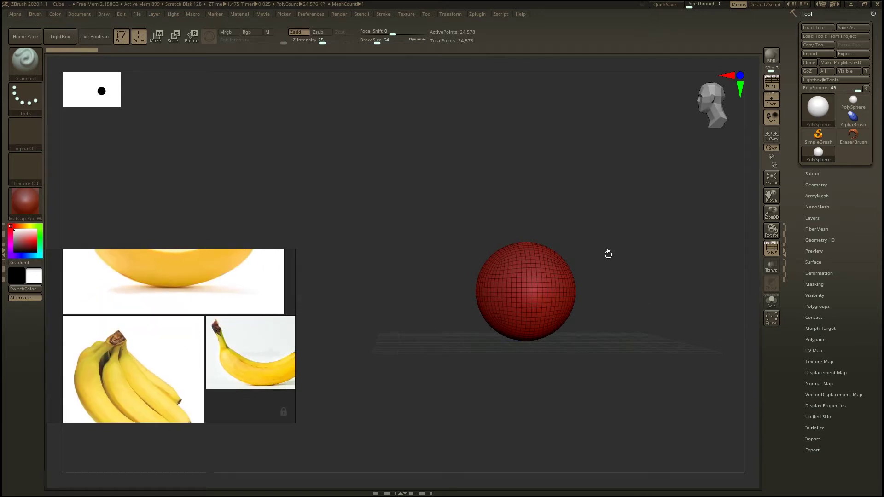
pyautogui.moveTo(669, 284); pyautogui.dragTo(528, 294)
pyautogui.keyDown('ctrl'); pyautogui.moveTo(529, 294); pyautogui.dragTo(546, 279, button='right'); pyautogui.keyUp('ctrl')
pyautogui.moveTo(158, 353); pyautogui.dragTo(706, 436, button='right')
pyautogui.click(104, 14)
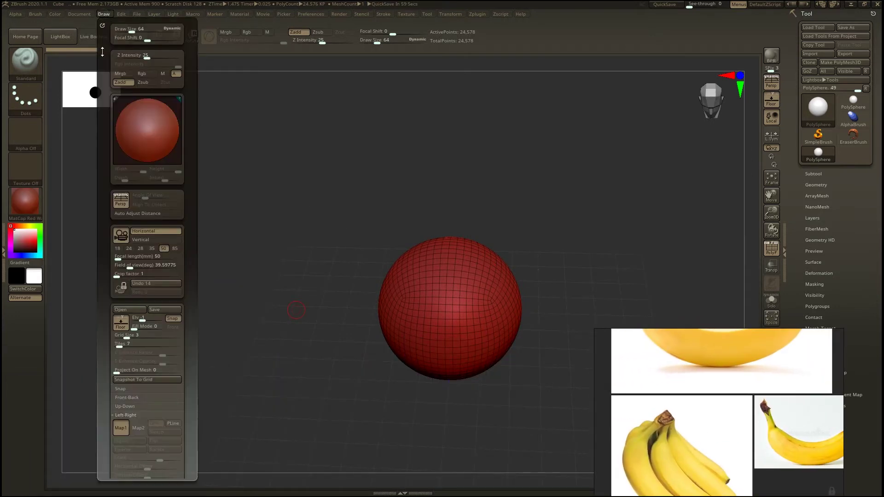
pyautogui.scroll(-10, 172, 333)
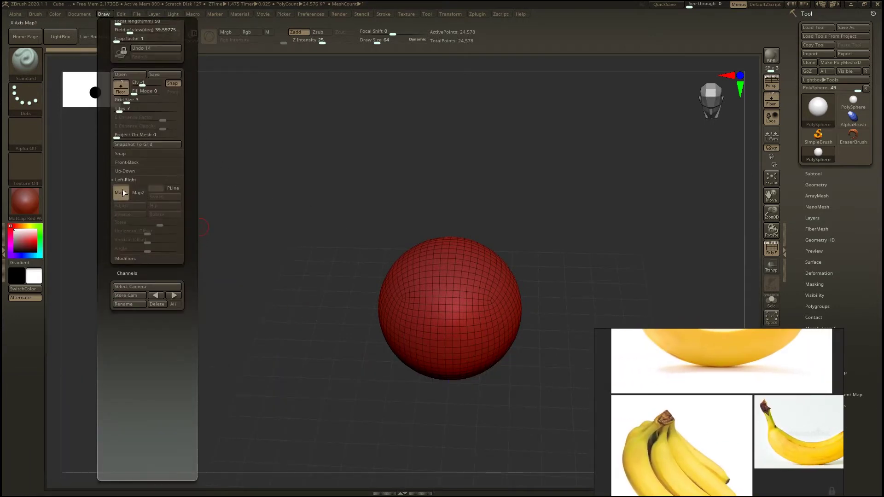
pyautogui.press('shift')
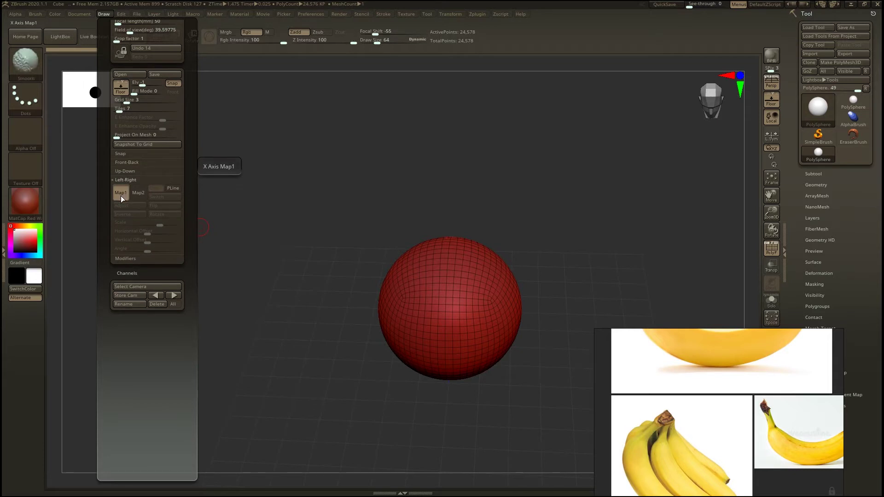
pyautogui.hotkey('shift', 'p')
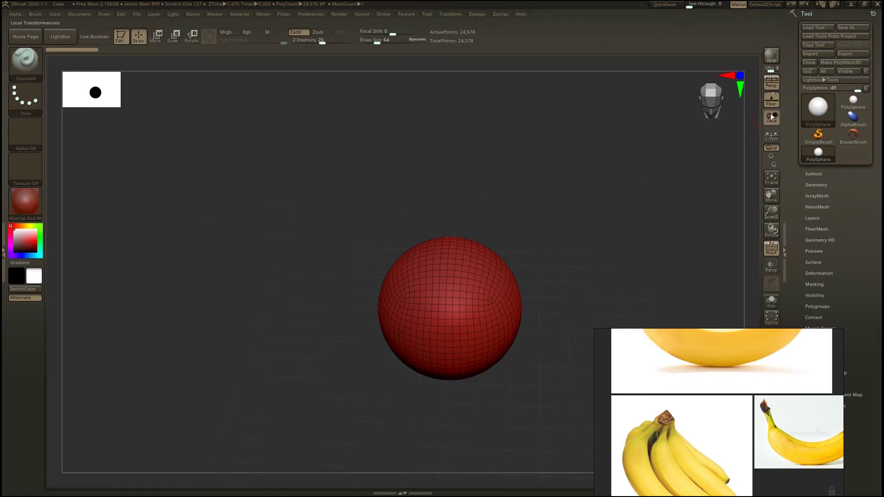
pyautogui.click(105, 15)
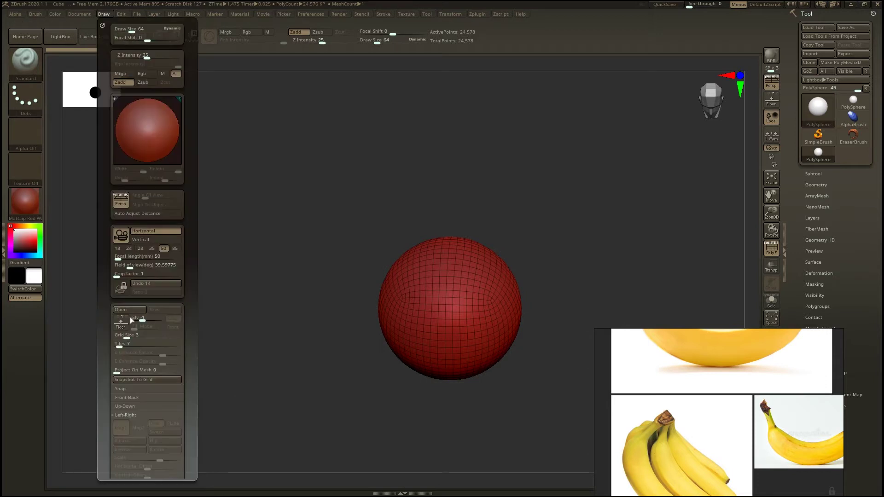
pyautogui.moveTo(191, 349)
pyautogui.mouseDown()
pyautogui.moveTo(191, 306)
pyautogui.moveTo(193, 337)
pyautogui.mouseUp()
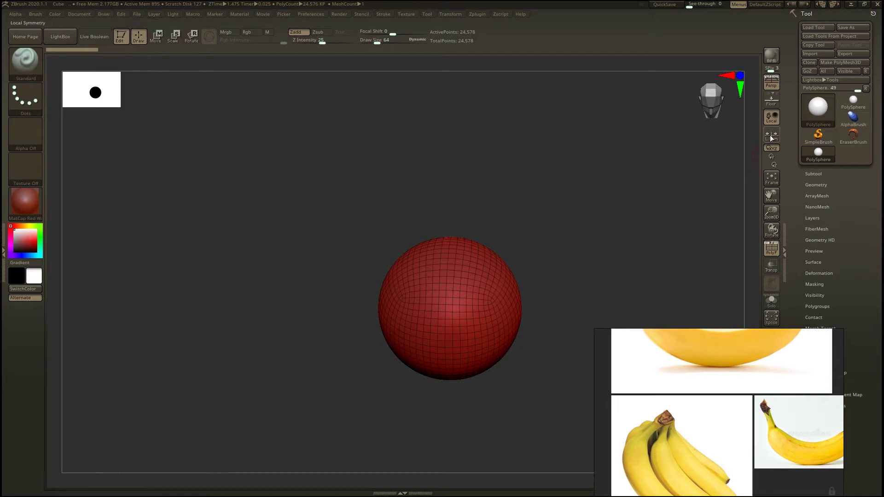
pyautogui.click(777, 107)
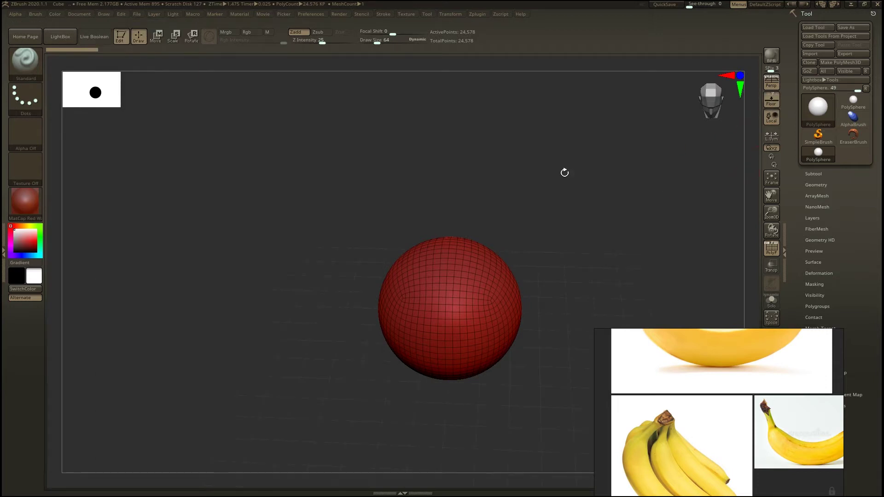
# Import the single banana photo as Map1 of the floor grid's Front-Back plane
pyautogui.click(84, 14)
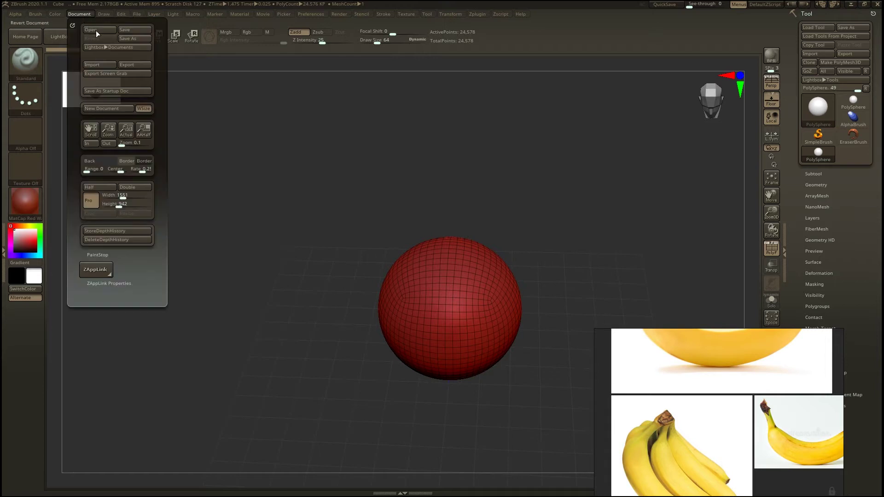
pyautogui.click(104, 14)
pyautogui.moveTo(193, 329); pyautogui.dragTo(193, 142)
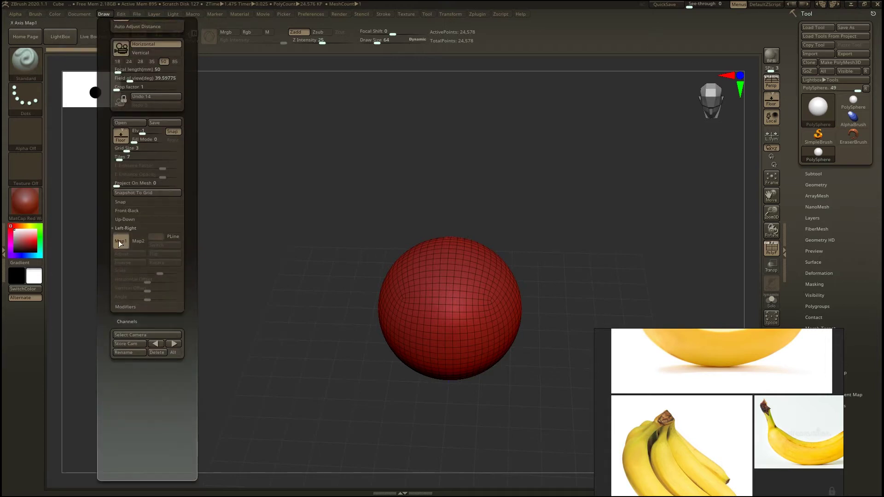
pyautogui.click(124, 228)
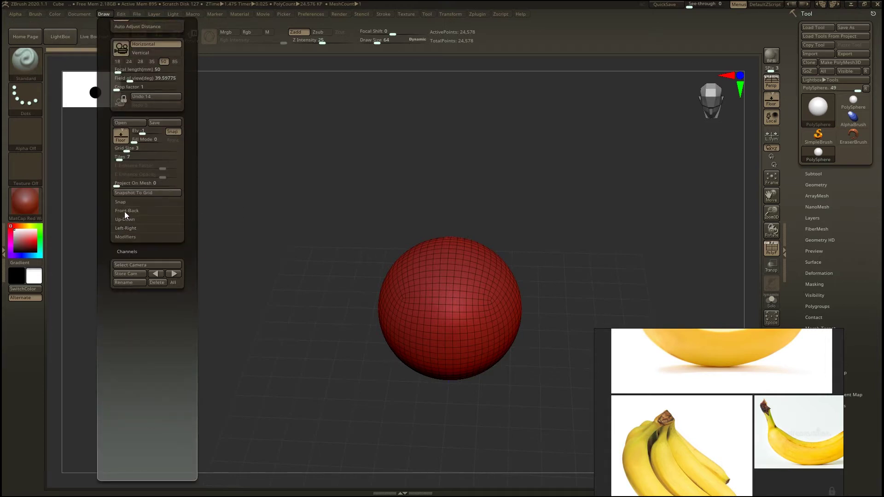
pyautogui.click(124, 211)
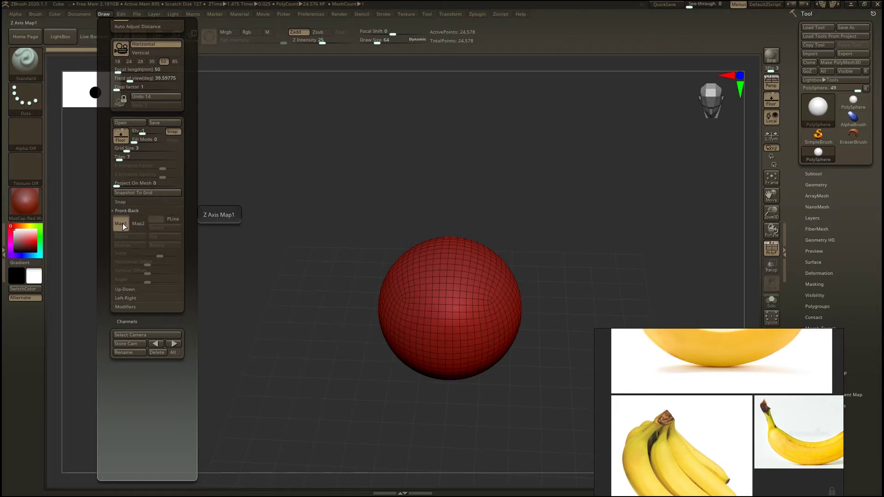
pyautogui.click(123, 223)
pyautogui.click(132, 364)
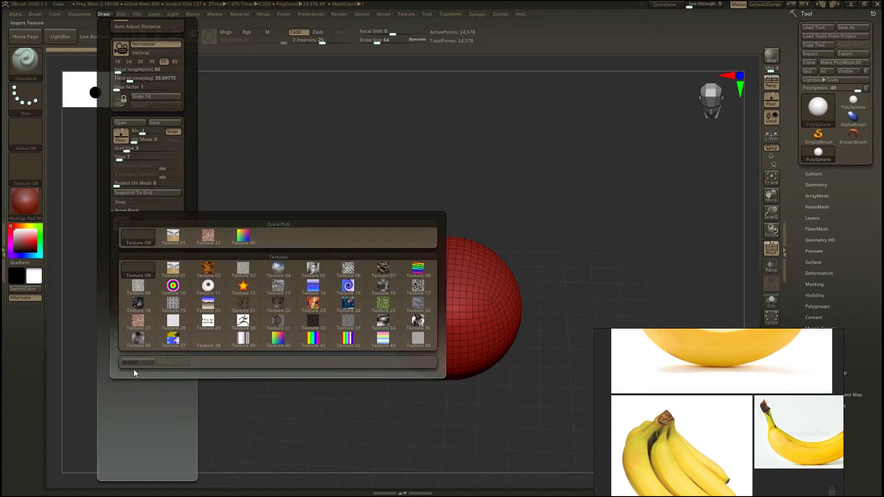
pyautogui.press('Escape')
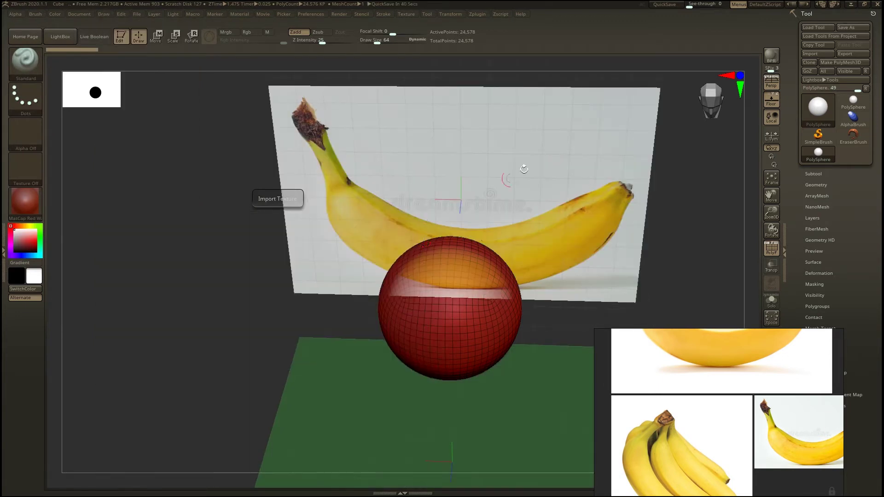
# Show the sphere straight from the front against the banana image with perspective turned off
pyautogui.moveTo(278, 331); pyautogui.dragTo(178, 195)
pyautogui.keyDown('alt'); pyautogui.moveTo(308, 378); pyautogui.dragTo(300, 290); pyautogui.keyUp('alt')
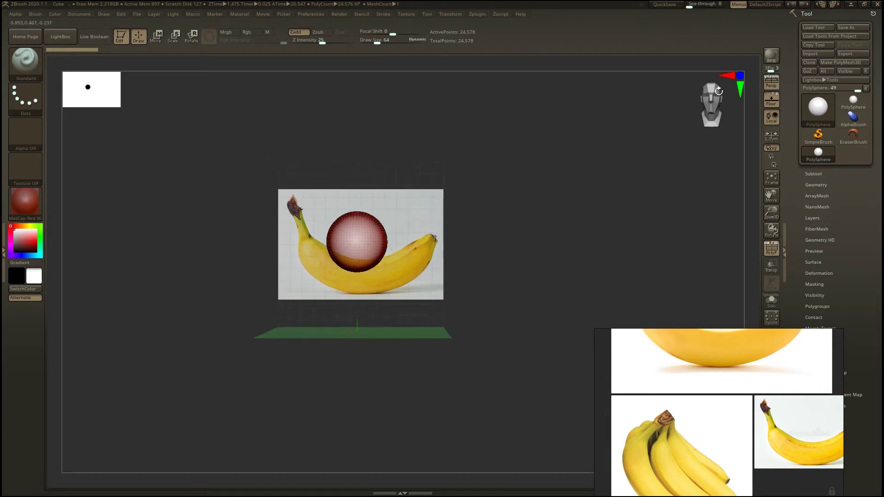
pyautogui.click(770, 89)
pyautogui.keyDown('alt'); pyautogui.moveTo(351, 251); pyautogui.dragTo(363, 365); pyautogui.keyUp('alt')
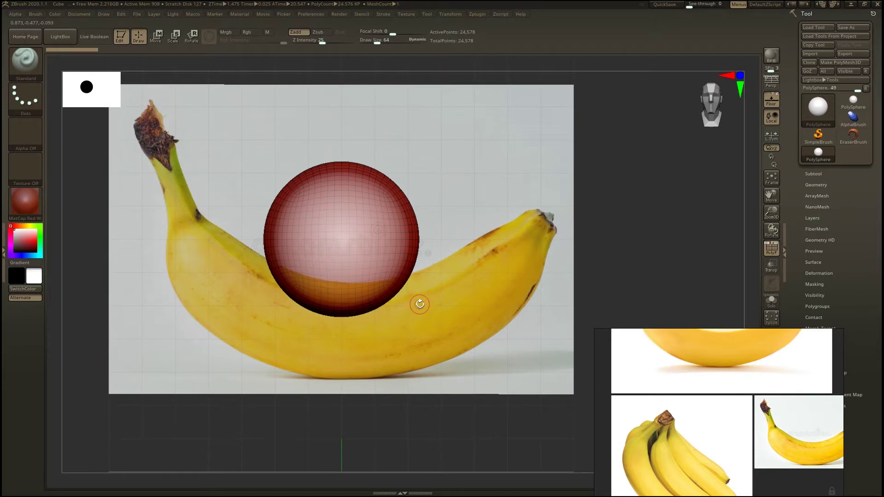
# Try other Fill Mode values for the floor grid image, including 1, and set it back to 3
pyautogui.click(104, 14)
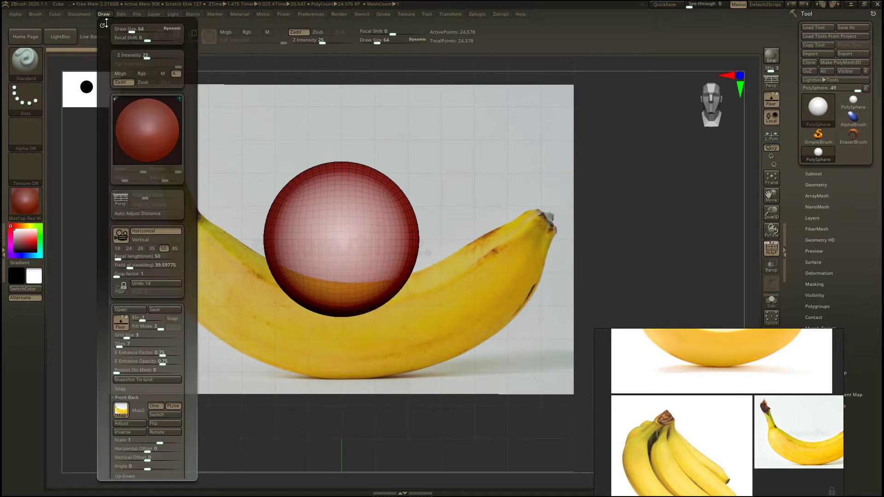
pyautogui.click(132, 329)
pyautogui.click(141, 329)
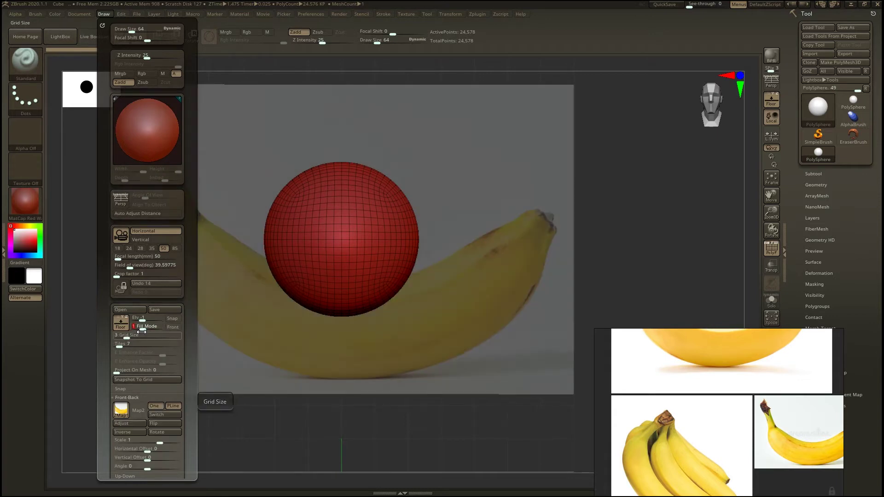
pyautogui.click(150, 330)
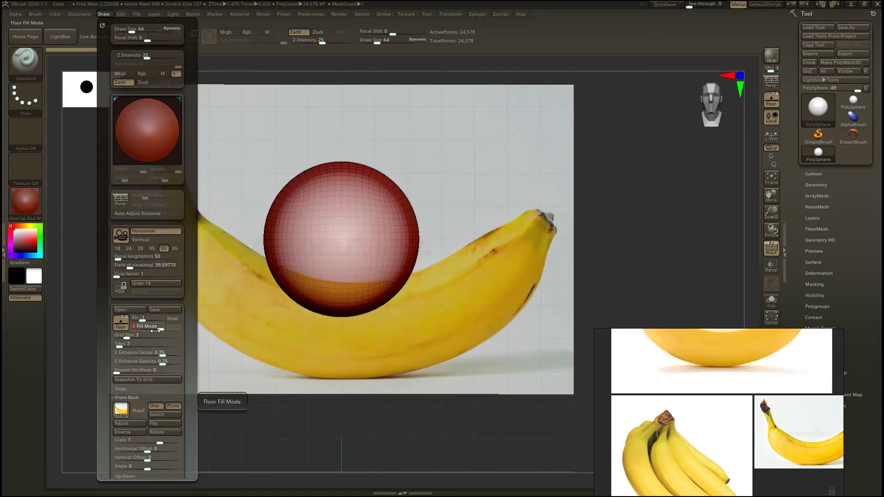
# Move the sphere down onto the middle of the banana image and scale it to the fruit's thickness
pyautogui.keyDown('alt'); pyautogui.moveTo(372, 253); pyautogui.dragTo(361, 268, button='right'); pyautogui.keyUp('alt')
pyautogui.press('w')
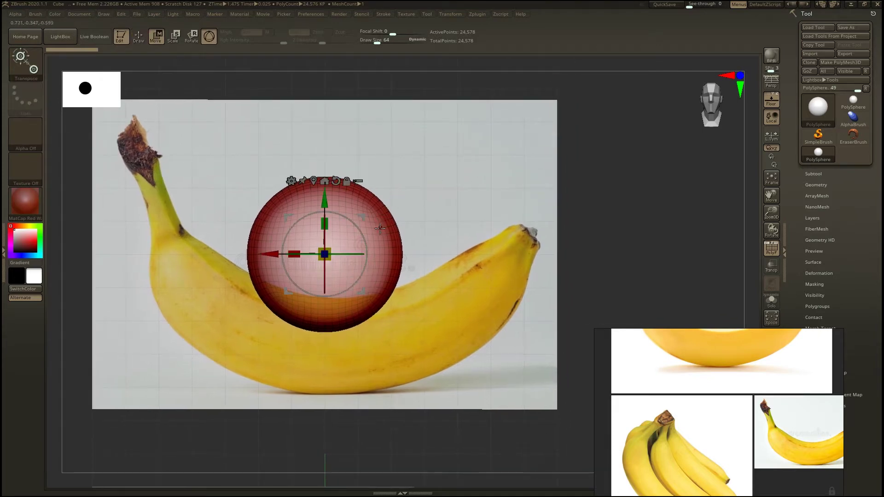
pyautogui.moveTo(325, 198); pyautogui.dragTo(326, 272)
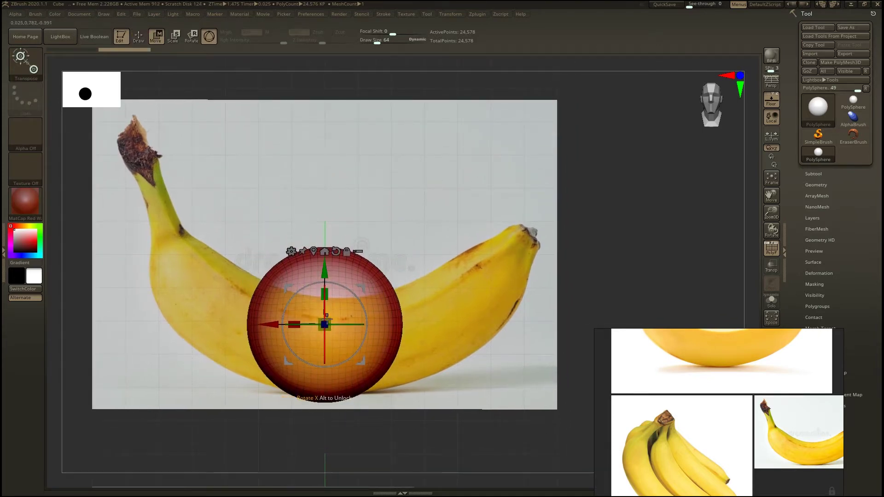
pyautogui.moveTo(325, 325); pyautogui.dragTo(317, 331)
pyautogui.moveTo(328, 269); pyautogui.dragTo(328, 285)
pyautogui.press('q')
pyautogui.keyDown('alt'); pyautogui.moveTo(375, 324); pyautogui.dragTo(308, 279, button='right'); pyautogui.keyUp('alt')
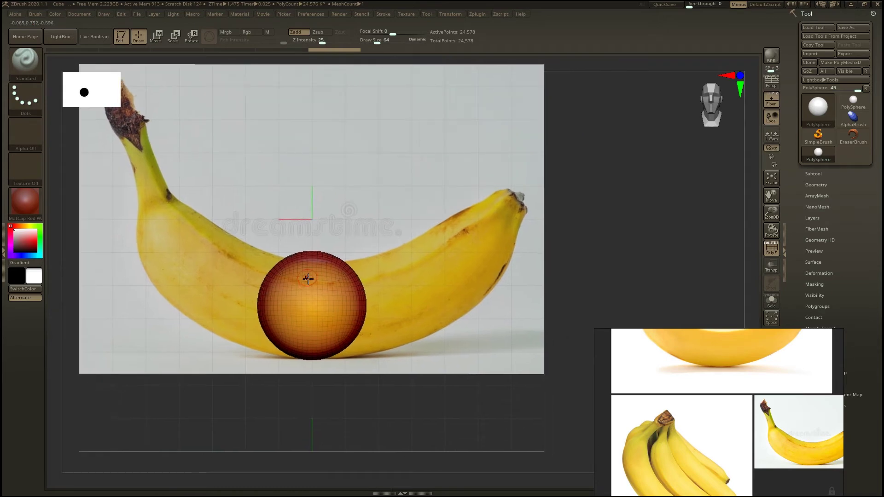
# Activate symmetry for the sphere, try it on the X axis and undo the test change
pyautogui.click(457, 15)
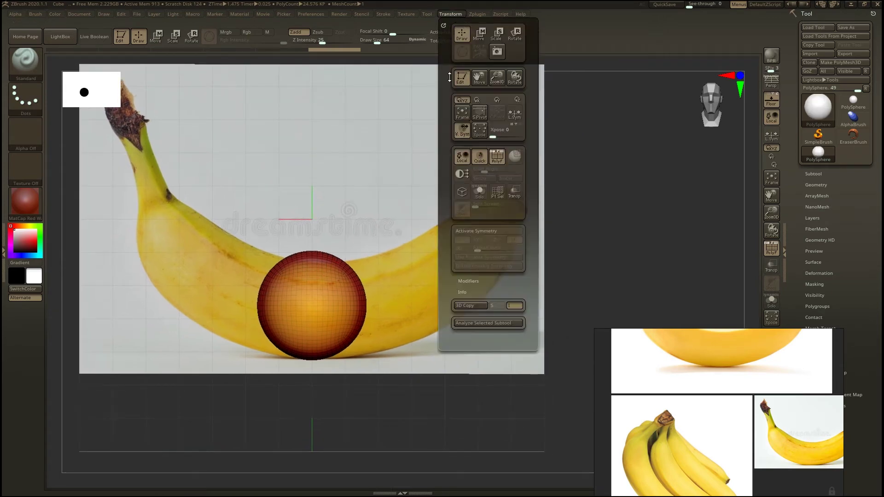
pyautogui.click(468, 232)
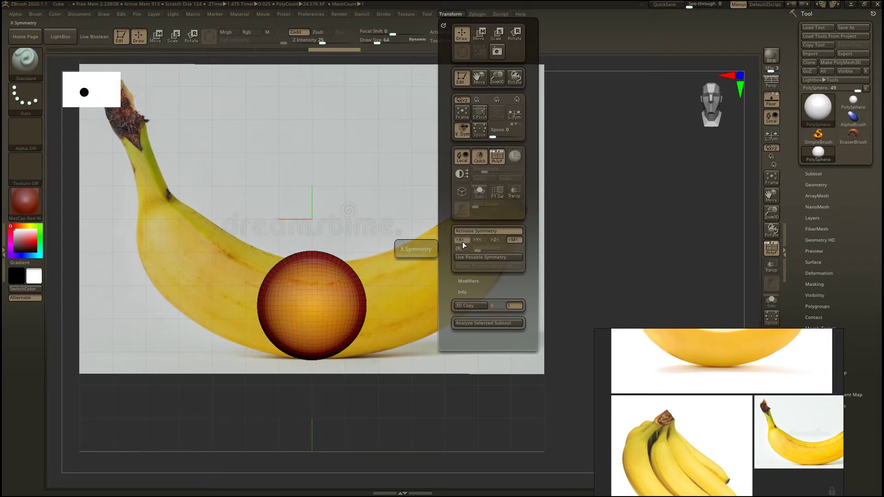
pyautogui.moveTo(277, 289); pyautogui.dragTo(285, 341)
pyautogui.moveTo(314, 384); pyautogui.dragTo(309, 277)
pyautogui.hotkey('ctrl', 'z')
pyautogui.moveTo(411, 306); pyautogui.dragTo(311, 267)
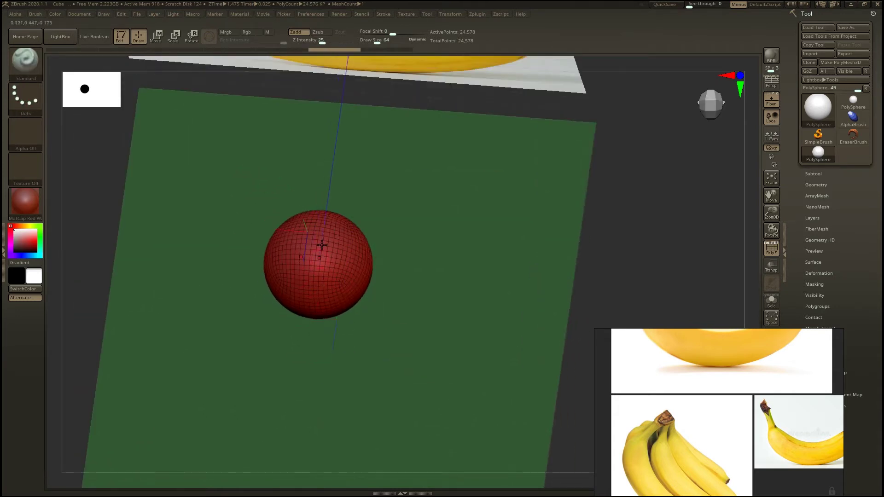
# Switch the sphere's symmetry from the X axis to the Z axis
pyautogui.click(457, 14)
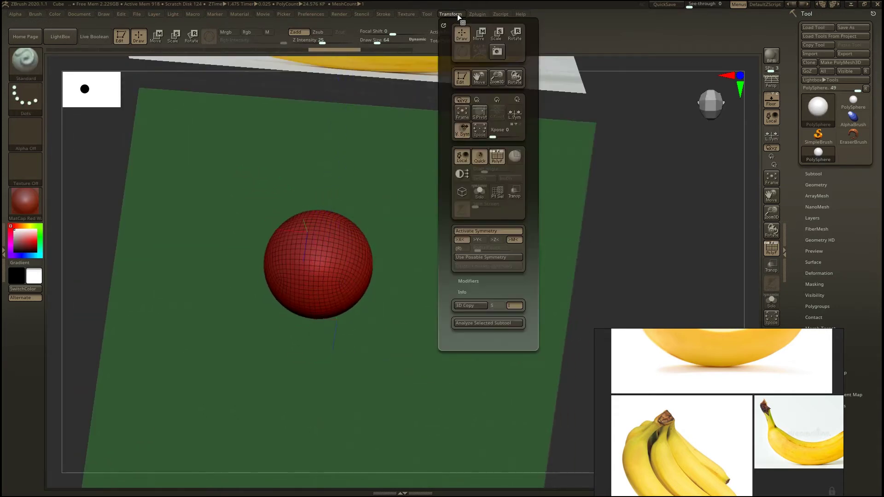
pyautogui.click(462, 241)
pyautogui.click(494, 240)
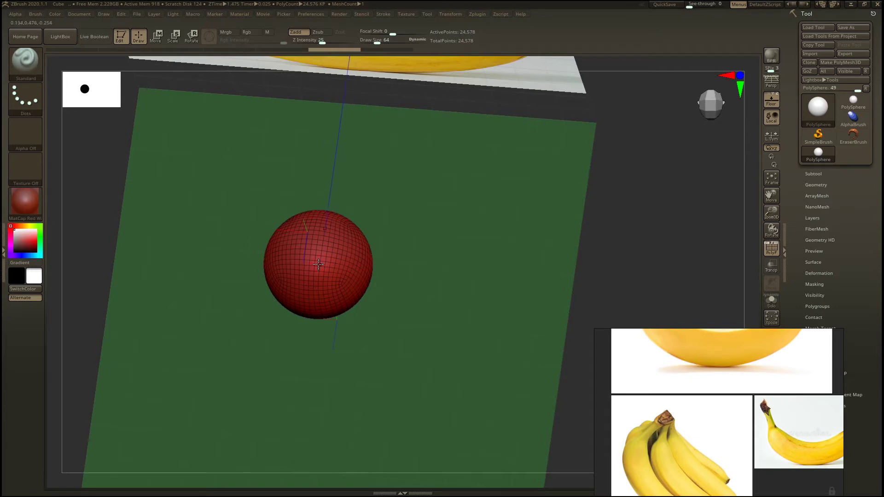
# Toggle the sphere's polyframe display to compare it with and without wireframe, leaving the wireframe hidden
pyautogui.hotkey('shift', 'f')
pyautogui.press('p')
pyautogui.press('p')
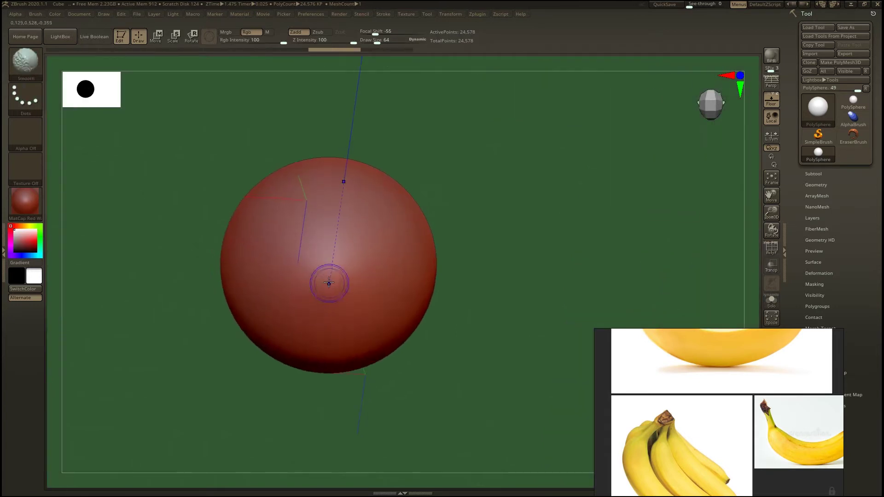
pyautogui.hotkey('shift', 'f')
pyautogui.hotkey('shift', 'f')
pyautogui.hotkey('shift', 'f')
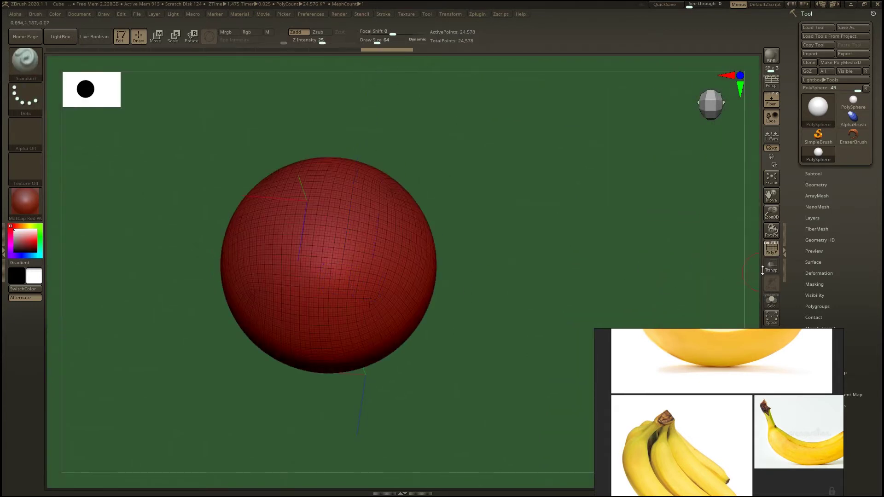
pyautogui.click(774, 253)
pyautogui.click(774, 253)
pyautogui.hotkey('shift', 'f')
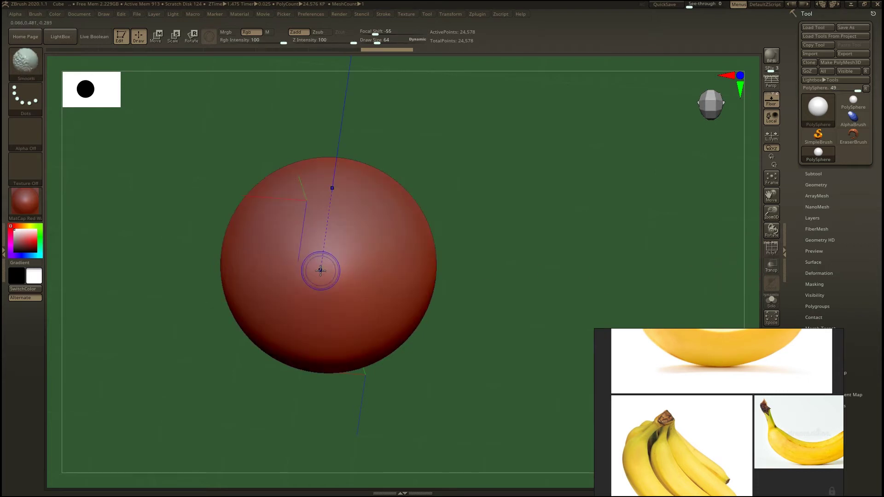
# Test the Z-axis symmetry with a Standard brush bump on the sphere and undo the stroke
pyautogui.moveTo(316, 270); pyautogui.dragTo(308, 278)
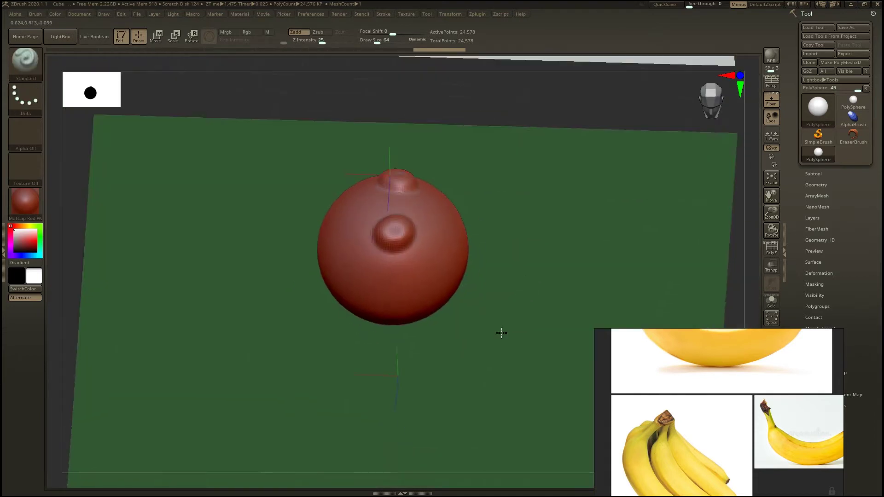
pyautogui.moveTo(426, 238)
pyautogui.mouseDown()
pyautogui.moveTo(521, 255)
pyautogui.moveTo(437, 225)
pyautogui.mouseUp()
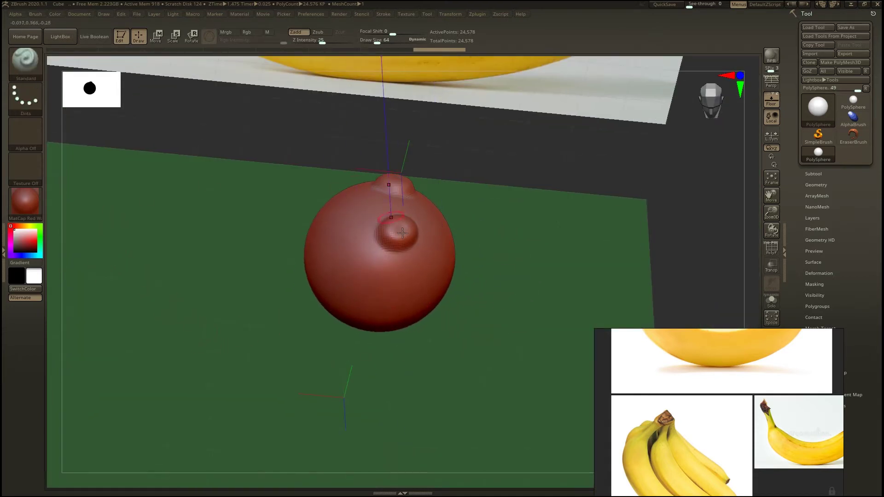
pyautogui.moveTo(256, 273); pyautogui.dragTo(255, 317)
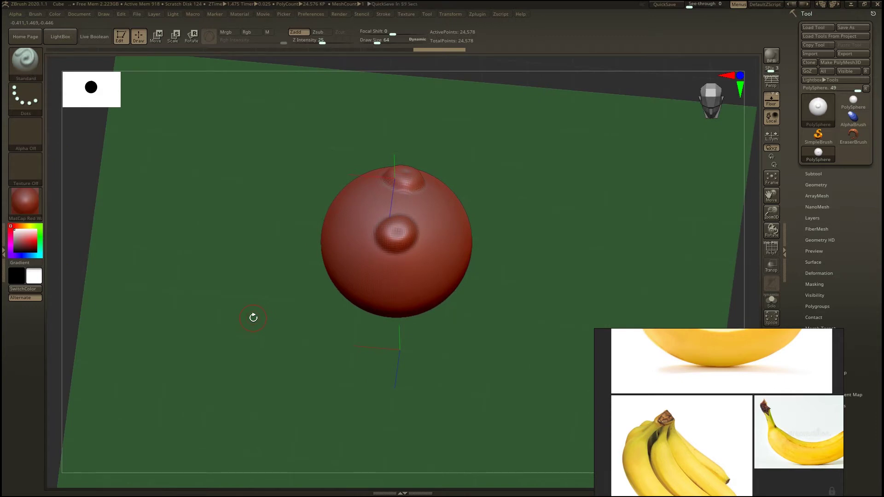
pyautogui.hotkey('ctrl', 'z')
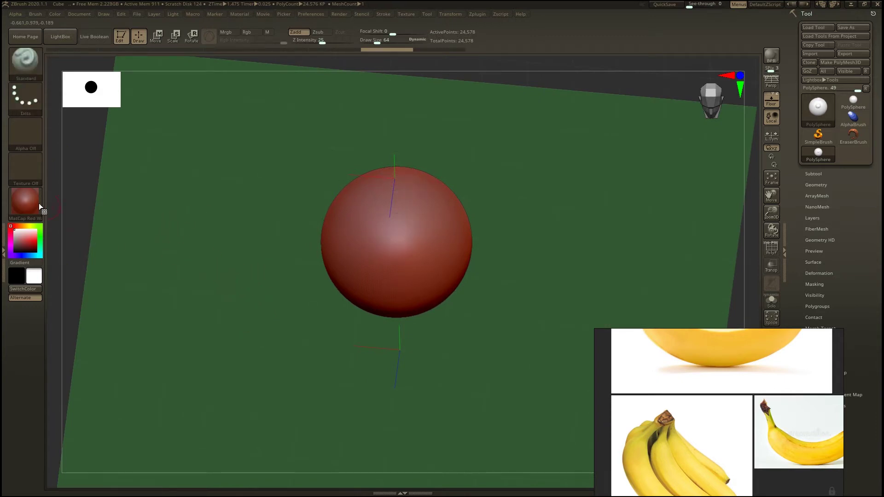
# Change the sphere's material from the red MatCap to BasicMaterial
pyautogui.click(33, 205)
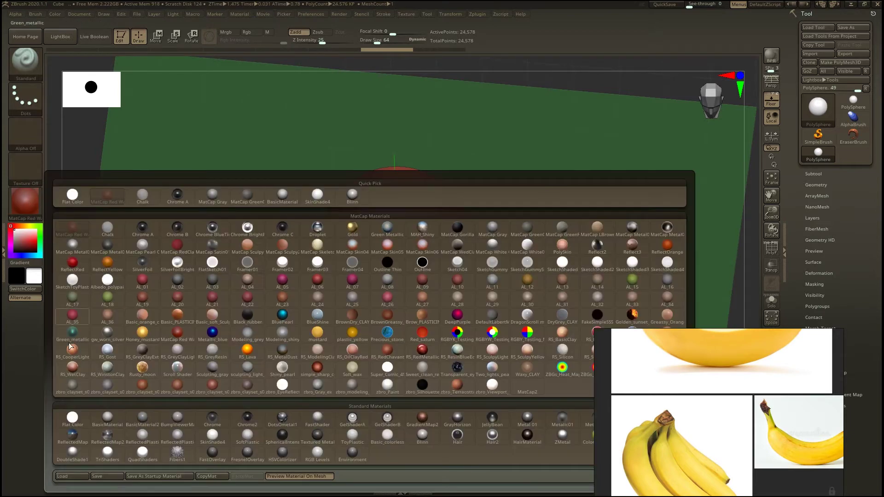
pyautogui.click(107, 421)
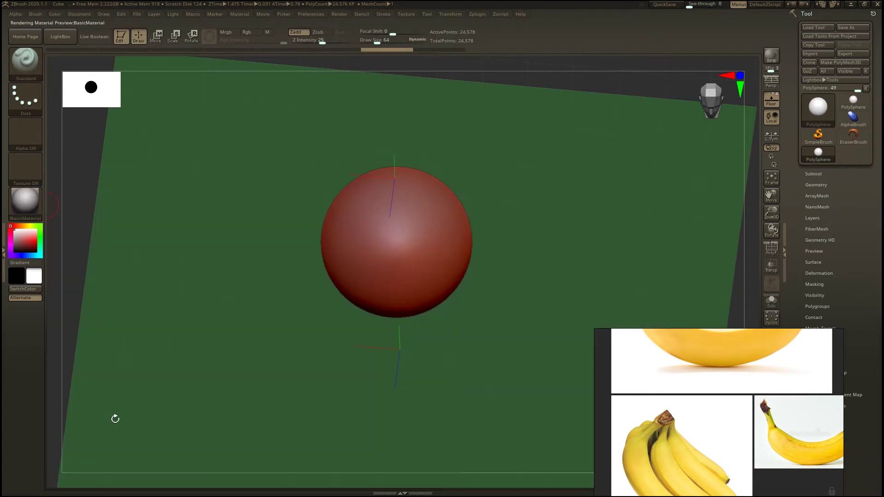
pyautogui.click(25, 205)
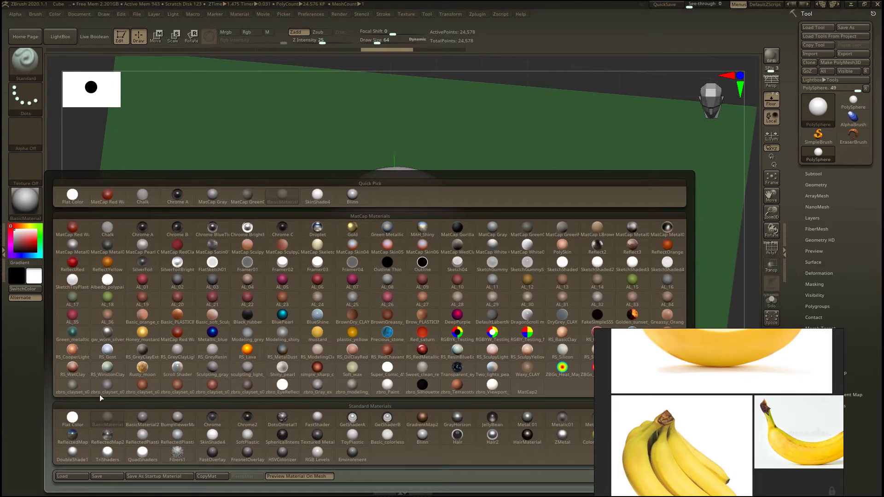
pyautogui.click(111, 425)
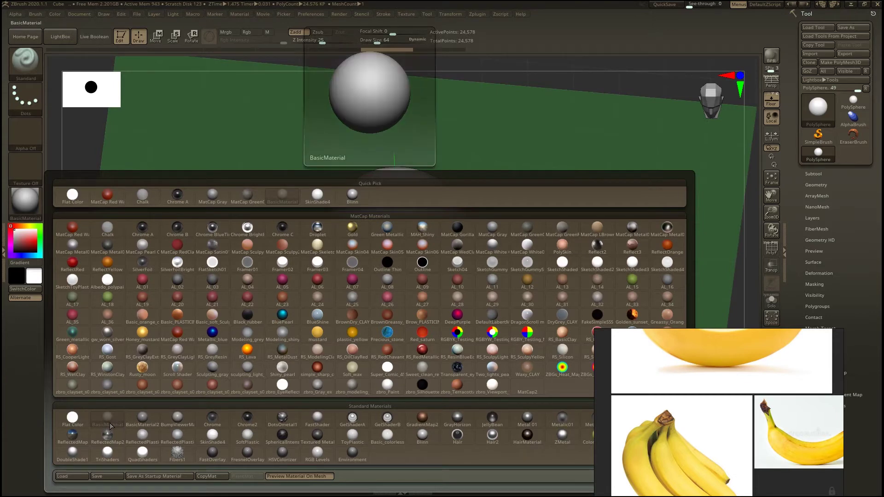
# Select the Move brush and enlarge its draw size to 870, with the sphere seen from the front over the banana image
pyautogui.keyDown('shift'); pyautogui.moveTo(206, 363); pyautogui.dragTo(211, 330); pyautogui.keyUp('shift')
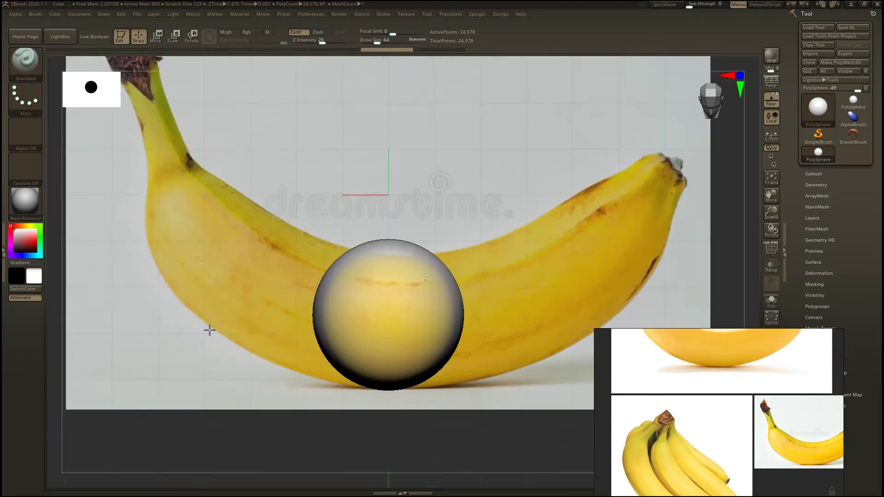
pyautogui.keyDown('alt'); pyautogui.moveTo(412, 306); pyautogui.dragTo(308, 284, button='right'); pyautogui.keyUp('alt')
pyautogui.press('f')
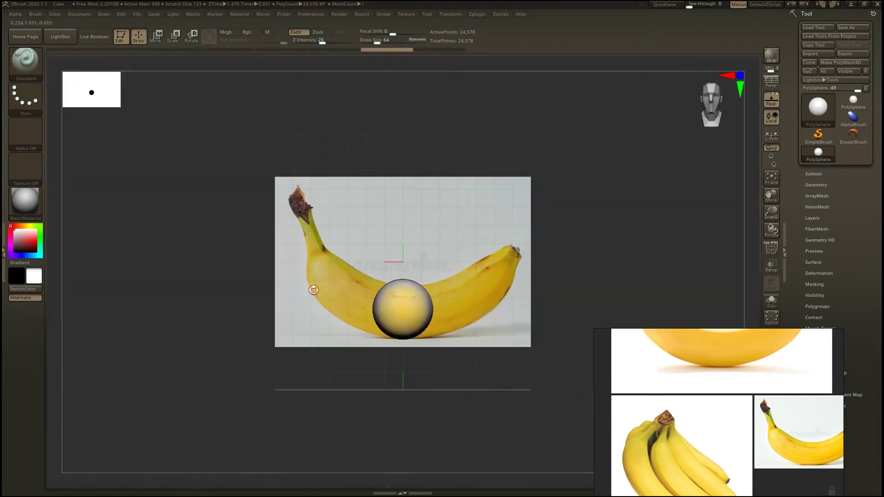
pyautogui.press('b')
pyautogui.press('m')
pyautogui.press('v')
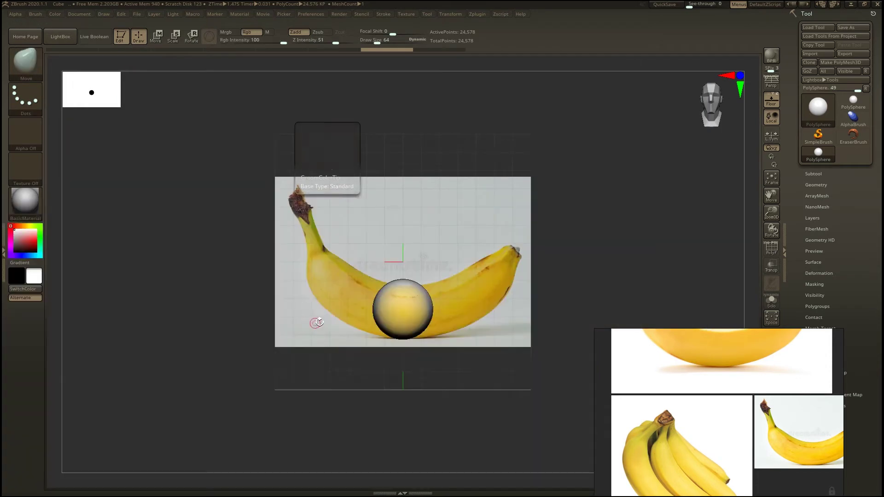
pyautogui.press('s')
pyautogui.moveTo(419, 287); pyautogui.dragTo(426, 286)
pyautogui.keyDown('ctrl'); pyautogui.moveTo(427, 291); pyautogui.dragTo(436, 382, button='right'); pyautogui.keyUp('ctrl')
pyautogui.press('s')
pyautogui.moveTo(435, 270)
pyautogui.mouseDown(button='right')
pyautogui.moveTo(456, 263)
pyautogui.moveTo(414, 284)
pyautogui.mouseUp(button='right')
pyautogui.click(454, 268)
# Stretch the sphere to both ends of the banana image and pull its middle down to the fruit's underside, using draw size 1000
pyautogui.moveTo(335, 289)
pyautogui.mouseDown()
pyautogui.moveTo(228, 237)
pyautogui.moveTo(197, 203)
pyautogui.mouseUp()
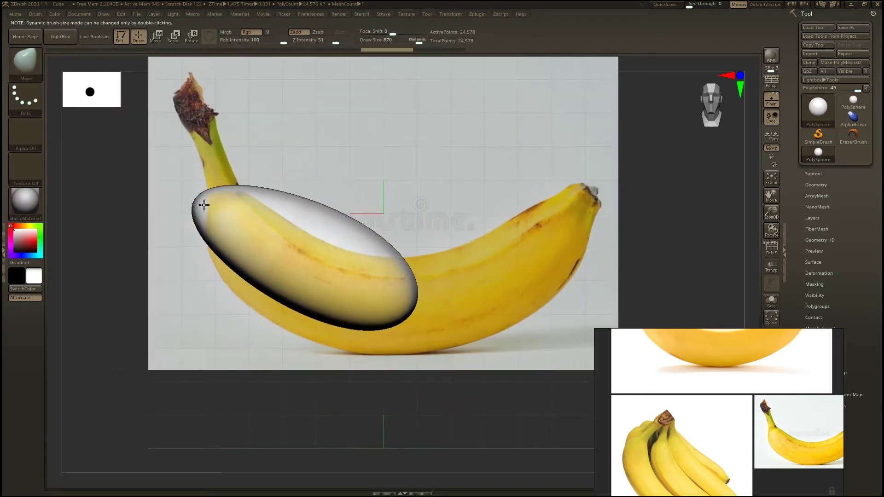
pyautogui.moveTo(565, 261); pyautogui.dragTo(629, 202)
pyautogui.moveTo(436, 262)
pyautogui.mouseDown()
pyautogui.moveTo(440, 331)
pyautogui.moveTo(471, 306)
pyautogui.mouseUp()
pyautogui.press('s')
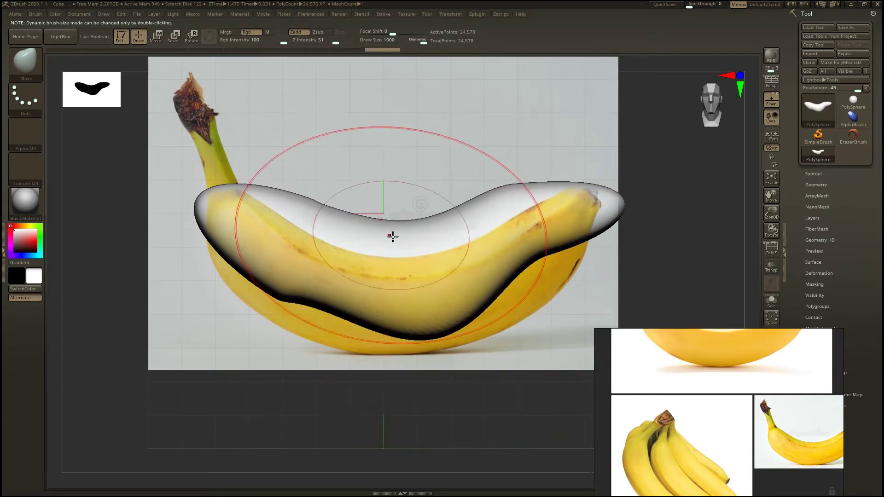
pyautogui.moveTo(391, 235); pyautogui.dragTo(371, 298)
pyautogui.moveTo(315, 319); pyautogui.dragTo(305, 334)
pyautogui.moveTo(484, 247)
pyautogui.keyDown('shift'); pyautogui.mouseDown()
pyautogui.moveTo(523, 227)
pyautogui.moveTo(496, 245)
pyautogui.moveTo(482, 239)
pyautogui.mouseUp(); pyautogui.keyUp('shift')
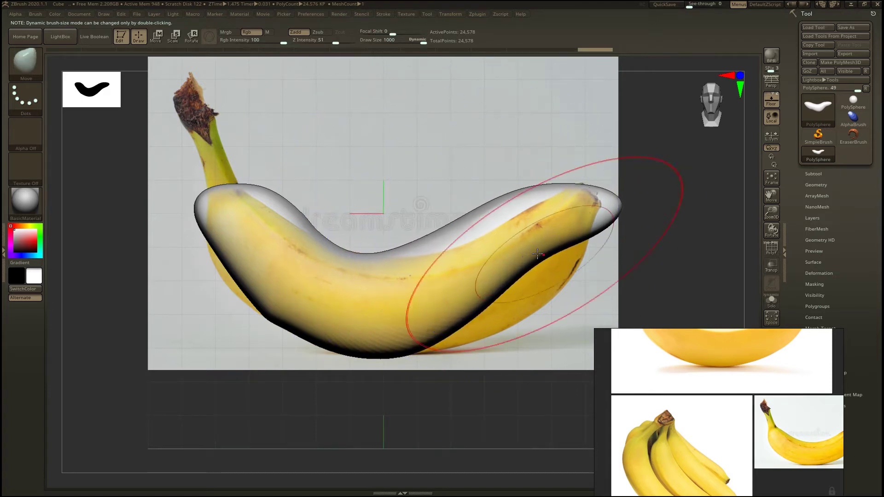
# Reshape and smooth both ends and the lower curve of the mesh to follow the banana's outline in the reference
pyautogui.moveTo(548, 253); pyautogui.dragTo(560, 291)
pyautogui.moveTo(500, 284); pyautogui.dragTo(497, 301)
pyautogui.moveTo(492, 273)
pyautogui.keyDown('shift'); pyautogui.mouseDown()
pyautogui.moveTo(528, 262)
pyautogui.moveTo(580, 215)
pyautogui.moveTo(592, 217)
pyautogui.moveTo(591, 185)
pyautogui.mouseUp(); pyautogui.keyUp('shift')
pyautogui.moveTo(562, 232)
pyautogui.keyDown('shift'); pyautogui.mouseDown()
pyautogui.moveTo(551, 260)
pyautogui.moveTo(581, 193)
pyautogui.moveTo(555, 205)
pyautogui.moveTo(570, 211)
pyautogui.moveTo(573, 227)
pyautogui.moveTo(513, 234)
pyautogui.mouseUp(); pyautogui.keyUp('shift')
pyautogui.moveTo(270, 265)
pyautogui.mouseDown()
pyautogui.moveTo(247, 282)
pyautogui.moveTo(253, 270)
pyautogui.mouseUp()
pyautogui.moveTo(259, 263)
pyautogui.keyDown('shift'); pyautogui.mouseDown()
pyautogui.moveTo(285, 215)
pyautogui.moveTo(276, 204)
pyautogui.moveTo(208, 210)
pyautogui.moveTo(243, 214)
pyautogui.moveTo(231, 286)
pyautogui.moveTo(299, 334)
pyautogui.moveTo(350, 350)
pyautogui.mouseUp(); pyautogui.keyUp('shift')
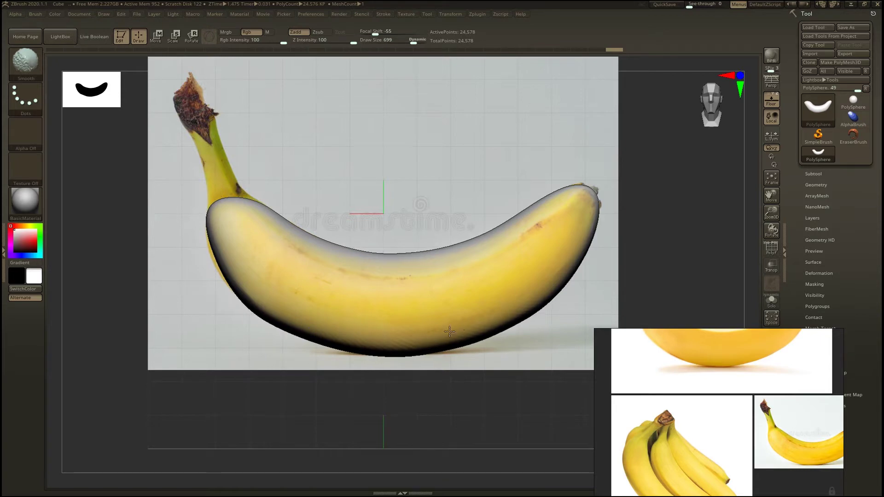
pyautogui.moveTo(222, 254); pyautogui.dragTo(216, 257)
# Examine the banana mesh's polyframe from below, hide it again and smooth the underside of the body
pyautogui.moveTo(391, 240)
pyautogui.mouseDown()
pyautogui.moveTo(416, 227)
pyautogui.moveTo(460, 244)
pyautogui.moveTo(364, 271)
pyautogui.moveTo(561, 244)
pyautogui.moveTo(535, 272)
pyautogui.mouseUp()
pyautogui.moveTo(396, 396); pyautogui.dragTo(355, 337)
pyautogui.hotkey('shift', 'f')
pyautogui.hotkey('shift', 'f')
pyautogui.hotkey('shift', 'f')
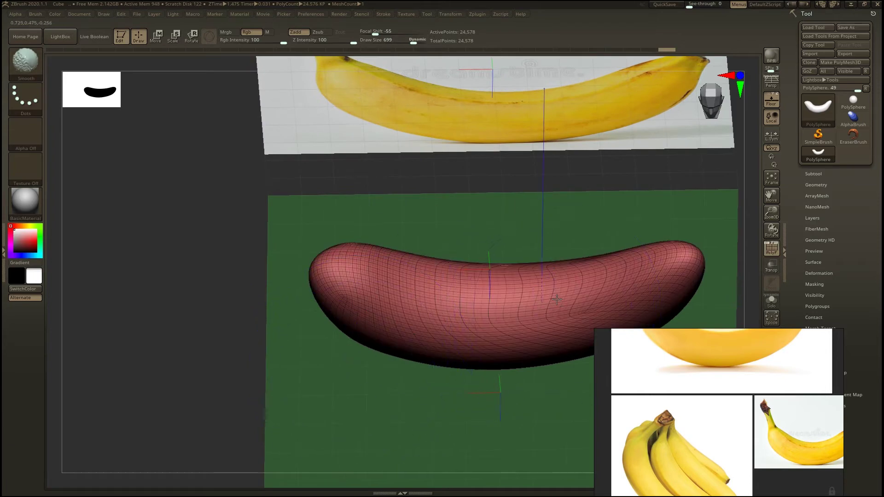
pyautogui.hotkey('shift', 'f')
pyautogui.moveTo(526, 314)
pyautogui.keyDown('shift'); pyautogui.mouseDown()
pyautogui.moveTo(465, 315)
pyautogui.moveTo(537, 322)
pyautogui.moveTo(518, 342)
pyautogui.mouseUp(); pyautogui.keyUp('shift')
# Reduce the Move brush's draw size to 403
pyautogui.moveTo(456, 324)
pyautogui.keyDown('ctrl'); pyautogui.mouseDown(button='right')
pyautogui.moveTo(388, 300)
pyautogui.moveTo(469, 247)
pyautogui.moveTo(493, 253)
pyautogui.moveTo(508, 282)
pyautogui.moveTo(297, 189)
pyautogui.mouseUp(button='right'); pyautogui.keyUp('ctrl')
pyautogui.press('s')
pyautogui.moveTo(434, 231); pyautogui.dragTo(420, 230)
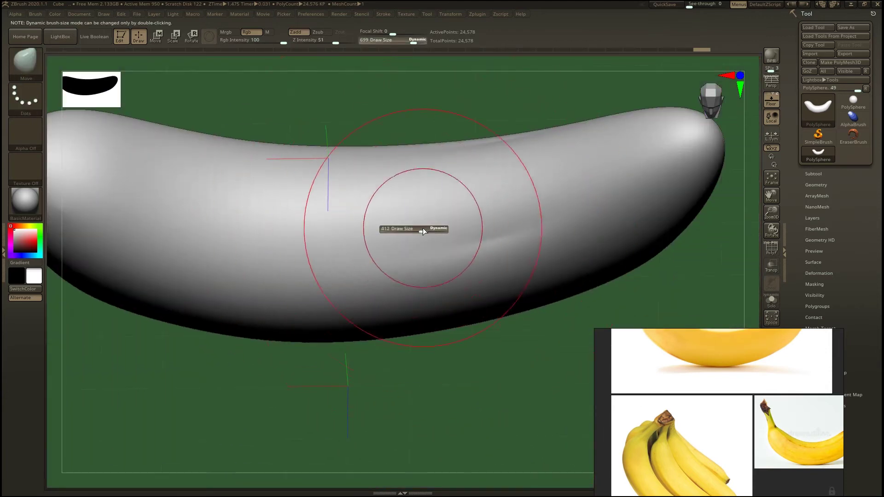
pyautogui.moveTo(394, 300)
pyautogui.keyDown('ctrl'); pyautogui.mouseDown(button='right')
pyautogui.moveTo(327, 374)
pyautogui.moveTo(345, 327)
pyautogui.mouseUp(button='right'); pyautogui.keyUp('ctrl')
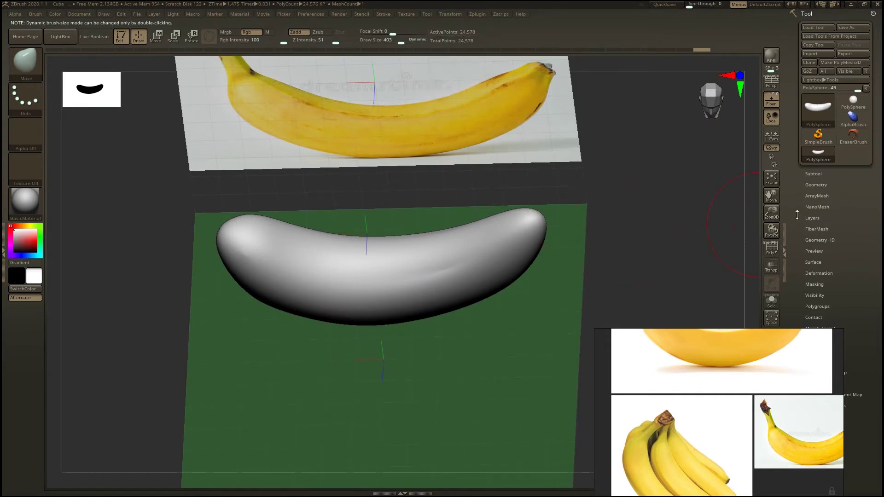
# Lower the banana mesh to subdivision level 1 in its geometry settings
pyautogui.click(816, 184)
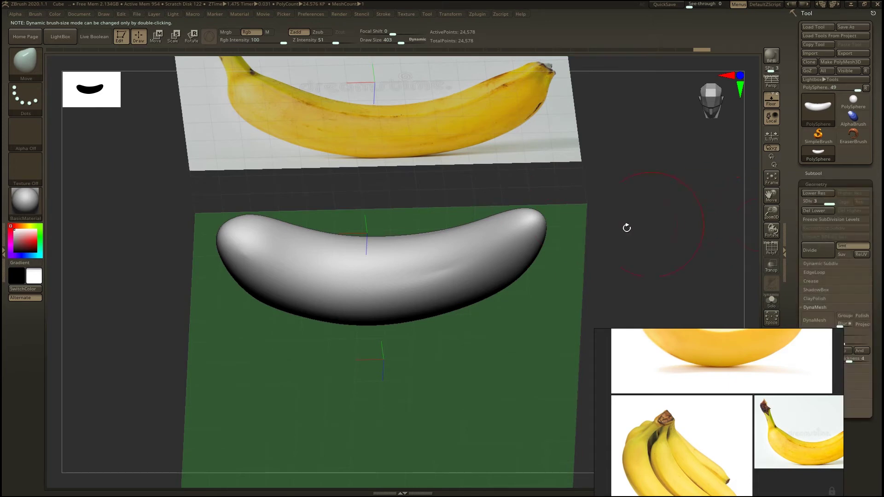
pyautogui.keyDown('shift'); pyautogui.moveTo(605, 211); pyautogui.dragTo(571, 229, button='right'); pyautogui.keyUp('shift')
pyautogui.keyDown('ctrl'); pyautogui.moveTo(371, 303); pyautogui.dragTo(379, 340, button='right'); pyautogui.keyUp('ctrl')
pyautogui.moveTo(504, 179)
pyautogui.mouseDown(button='right')
pyautogui.moveTo(503, 230)
pyautogui.moveTo(685, 251)
pyautogui.mouseUp(button='right')
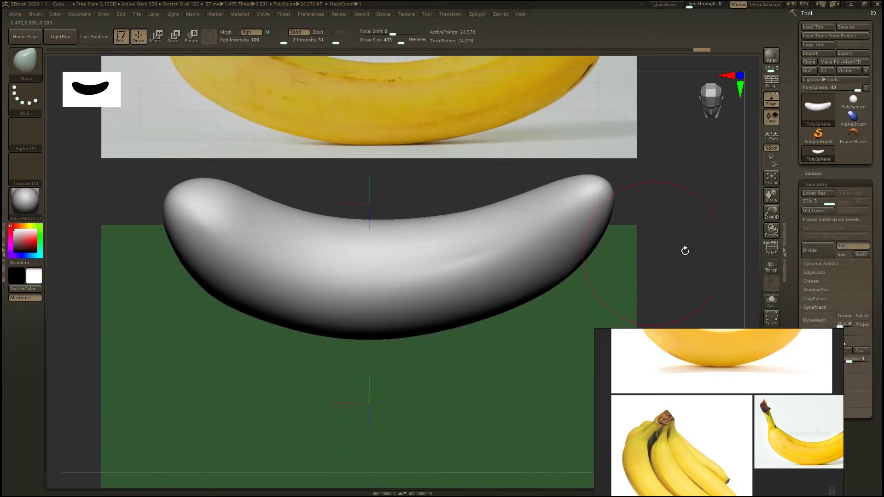
pyautogui.click(807, 202)
pyautogui.moveTo(621, 184); pyautogui.dragTo(641, 224, button='right')
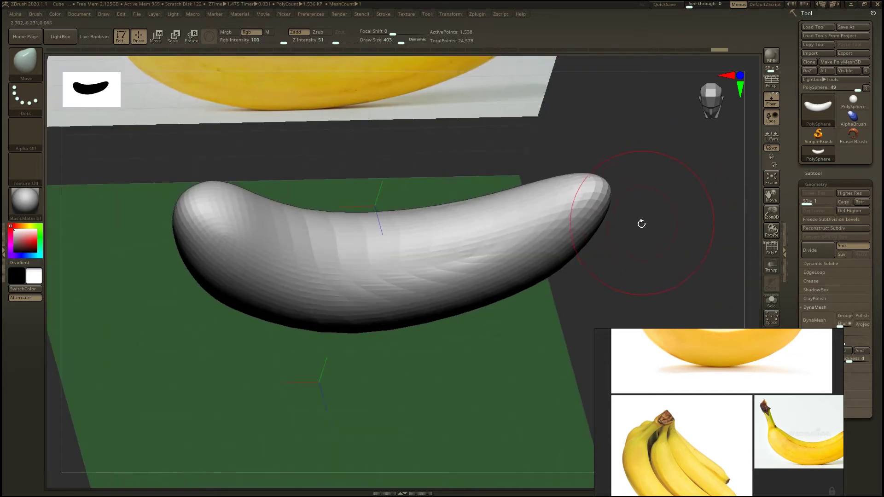
# Compare the mesh's polyframe between subdivision levels 1 and 3, ending at level 1 with the wireframe hidden
pyautogui.hotkey('shift', 'f')
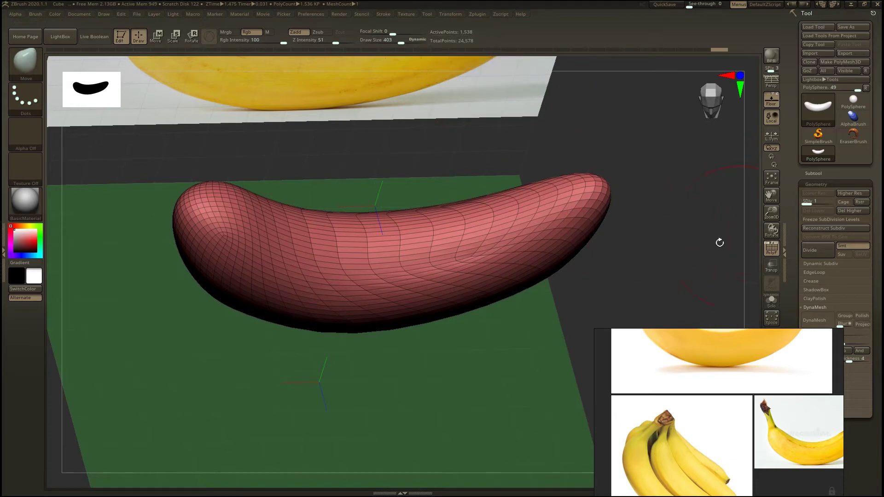
pyautogui.moveTo(813, 203); pyautogui.dragTo(815, 203)
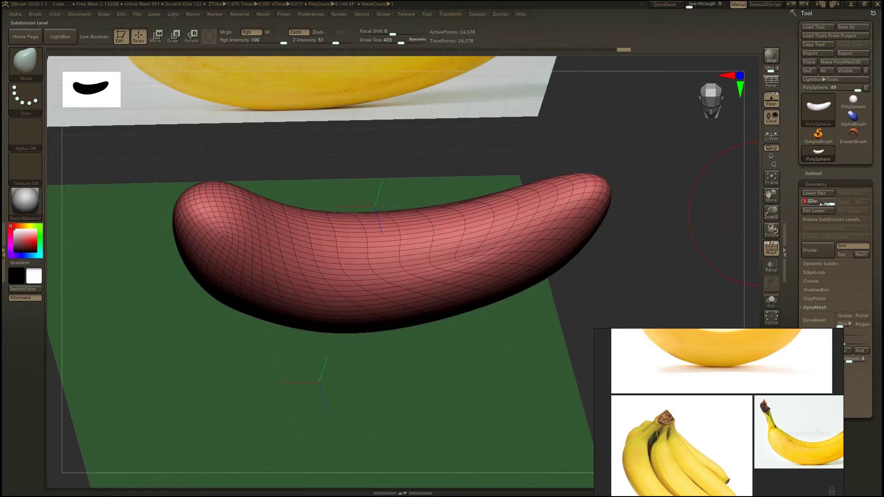
pyautogui.moveTo(825, 204); pyautogui.dragTo(795, 203)
pyautogui.hotkey('shift', 'f')
# Reduce the draw size to 208 and smooth out the uneven areas along the banana's body at the lowest subdivision level
pyautogui.press('s')
pyautogui.moveTo(558, 225); pyautogui.dragTo(552, 225)
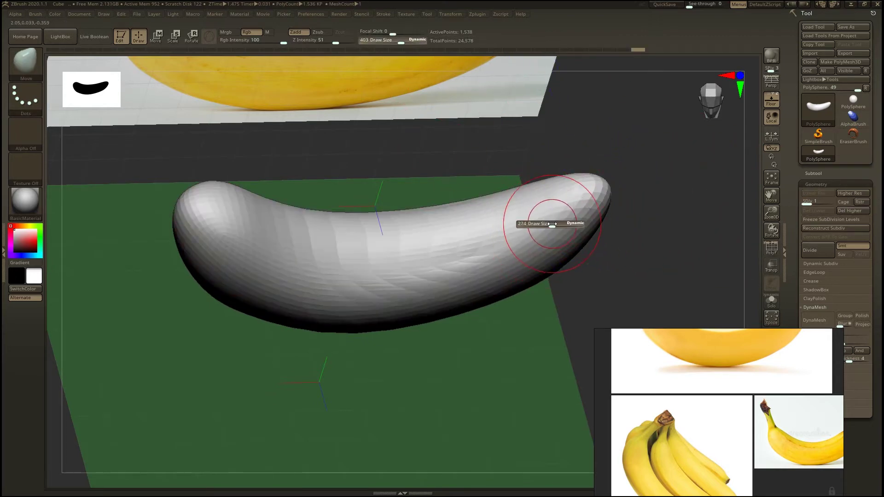
pyautogui.press('shift')
pyautogui.moveTo(450, 260)
pyautogui.keyDown('shift'); pyautogui.mouseDown()
pyautogui.moveTo(407, 267)
pyautogui.moveTo(334, 254)
pyautogui.mouseUp(); pyautogui.keyUp('shift')
pyautogui.moveTo(329, 253)
pyautogui.keyDown('shift'); pyautogui.mouseDown()
pyautogui.moveTo(393, 231)
pyautogui.moveTo(304, 276)
pyautogui.mouseUp(); pyautogui.keyUp('shift')
pyautogui.keyDown('shift'); pyautogui.moveTo(444, 257); pyautogui.dragTo(582, 236); pyautogui.keyUp('shift')
pyautogui.moveTo(705, 277)
pyautogui.mouseDown()
pyautogui.moveTo(640, 276)
pyautogui.moveTo(659, 276)
pyautogui.mouseUp()
pyautogui.moveTo(414, 246)
pyautogui.keyDown('shift'); pyautogui.mouseDown()
pyautogui.moveTo(280, 225)
pyautogui.moveTo(339, 262)
pyautogui.mouseUp(); pyautogui.keyUp('shift')
pyautogui.moveTo(404, 361)
pyautogui.mouseDown()
pyautogui.moveTo(511, 359)
pyautogui.moveTo(478, 356)
pyautogui.moveTo(388, 379)
pyautogui.moveTo(749, 205)
pyautogui.mouseUp()
# Raise the banana mesh back to subdivision level 3 and check its smoothed surface
pyautogui.press('d')
pyautogui.press('d')
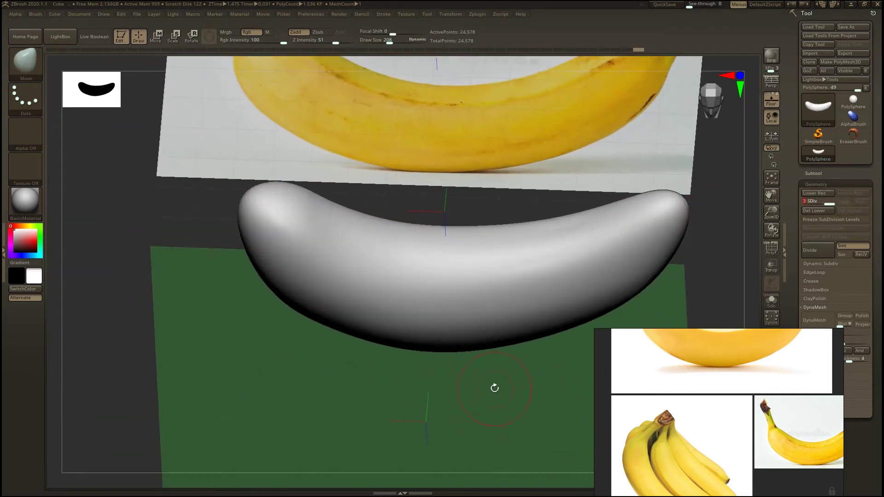
pyautogui.keyDown('alt'); pyautogui.moveTo(496, 389); pyautogui.dragTo(470, 267); pyautogui.keyUp('alt')
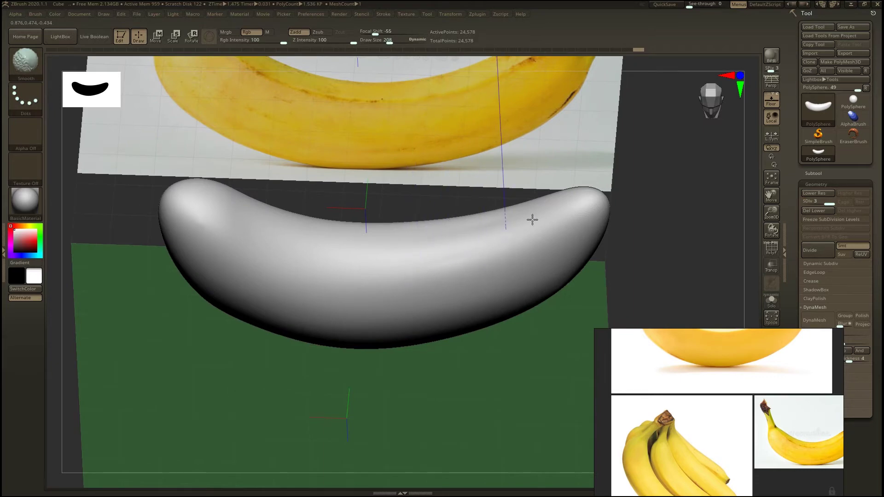
pyautogui.moveTo(300, 416); pyautogui.dragTo(265, 322)
# Mask a round patch on the banana's stem end with the MaskPen at draw size 114, lining it up with the reference stem
pyautogui.moveTo(219, 144)
pyautogui.keyDown('alt'); pyautogui.mouseDown()
pyautogui.moveTo(303, 199)
pyautogui.moveTo(317, 264)
pyautogui.moveTo(257, 252)
pyautogui.moveTo(267, 252)
pyautogui.mouseUp(); pyautogui.keyUp('alt')
pyautogui.press('s')
pyautogui.press('shift')
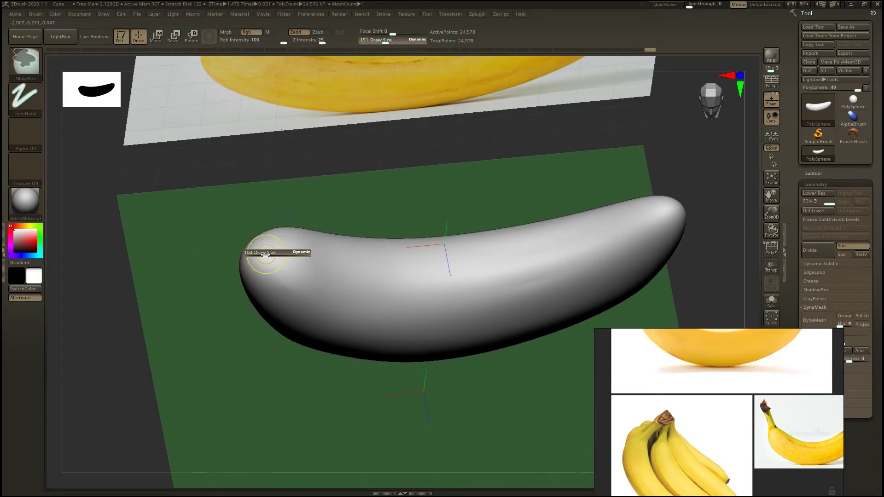
pyautogui.moveTo(237, 343); pyautogui.dragTo(230, 287)
pyautogui.keyDown('alt'); pyautogui.moveTo(255, 153); pyautogui.dragTo(259, 118); pyautogui.keyUp('alt')
pyautogui.keyDown('ctrl'); pyautogui.moveTo(160, 216); pyautogui.dragTo(230, 194, button='right'); pyautogui.keyUp('ctrl')
pyautogui.moveTo(273, 237)
pyautogui.mouseDown(button='right')
pyautogui.moveTo(270, 309)
pyautogui.moveTo(282, 289)
pyautogui.mouseUp(button='right')
pyautogui.keyDown('ctrl'); pyautogui.moveTo(272, 277); pyautogui.dragTo(271, 280); pyautogui.keyUp('ctrl')
pyautogui.keyDown('shift'); pyautogui.moveTo(234, 388); pyautogui.dragTo(225, 335, button='right'); pyautogui.keyUp('shift')
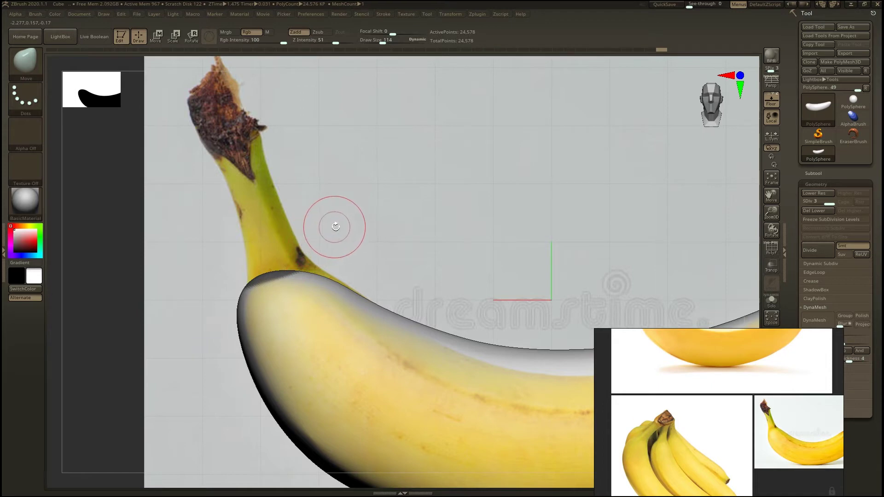
# Invert the mask so that only the patch at the stem end stays editable
pyautogui.moveTo(387, 276); pyautogui.dragTo(428, 199, button='right')
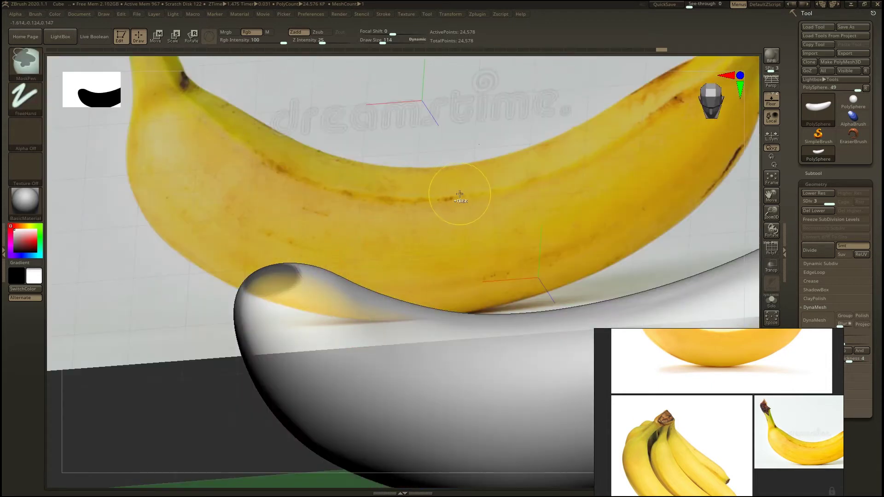
pyautogui.keyDown('ctrl'); pyautogui.click(462, 194); pyautogui.keyUp('ctrl')
pyautogui.moveTo(411, 177)
pyautogui.mouseDown(button='right')
pyautogui.moveTo(401, 221)
pyautogui.moveTo(340, 238)
pyautogui.moveTo(333, 251)
pyautogui.mouseUp(button='right')
# Activate the Move gizmo, undo a trial move and centre the gizmo on the unmasked stem patch
pyautogui.press('w')
pyautogui.keyDown('alt'); pyautogui.moveTo(550, 385); pyautogui.dragTo(426, 306, button='right'); pyautogui.keyUp('alt')
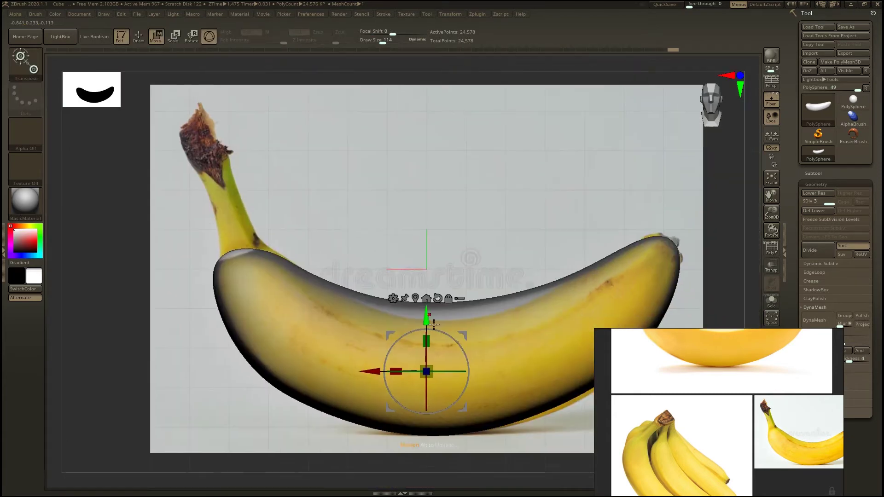
pyautogui.moveTo(431, 318); pyautogui.dragTo(431, 245)
pyautogui.hotkey('ctrl', 'z')
pyautogui.click(415, 299)
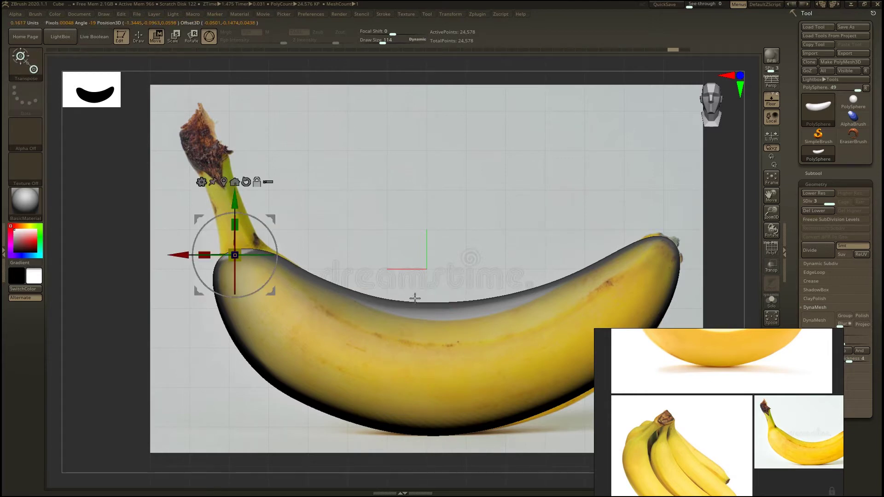
# Pull the unmasked patch up along the reference stem to its brown tip to form the banana's stem
pyautogui.keyDown('ctrl'); pyautogui.moveTo(276, 262); pyautogui.dragTo(307, 308, button='right'); pyautogui.keyUp('ctrl')
pyautogui.keyDown('alt'); pyautogui.moveTo(225, 190); pyautogui.dragTo(330, 269, button='right'); pyautogui.keyUp('alt')
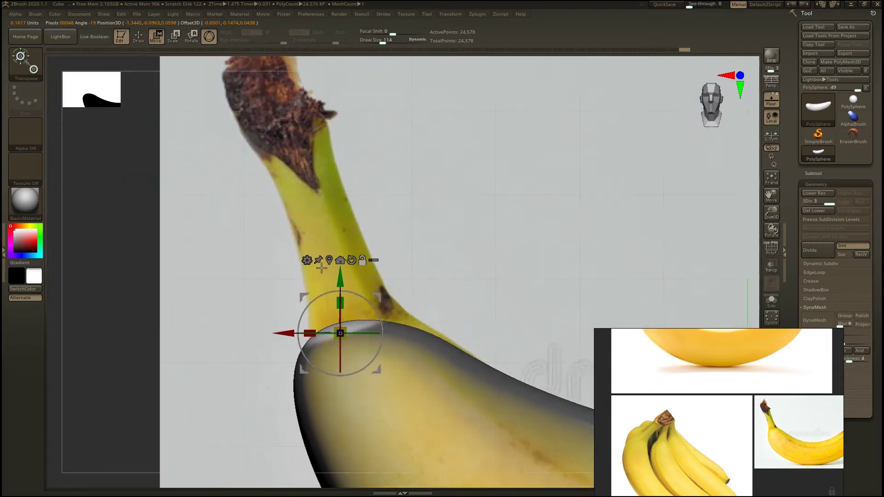
pyautogui.moveTo(343, 280); pyautogui.dragTo(343, 97)
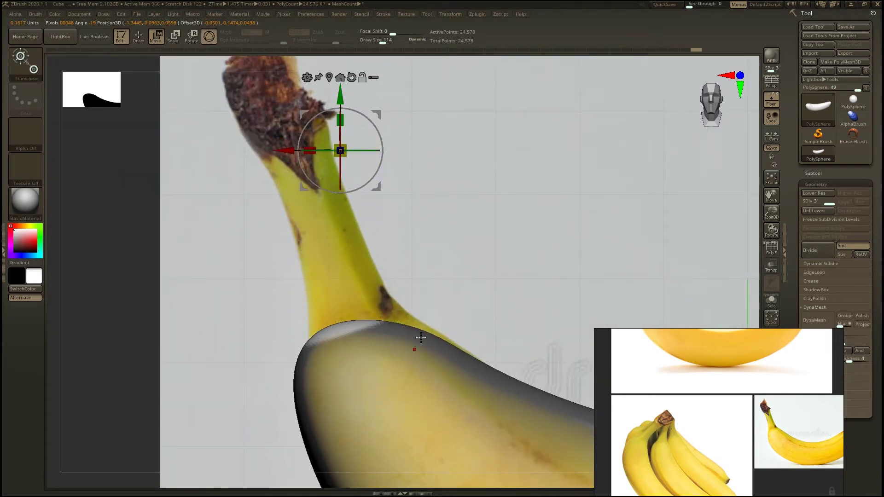
pyautogui.hotkey('ctrl', 'z')
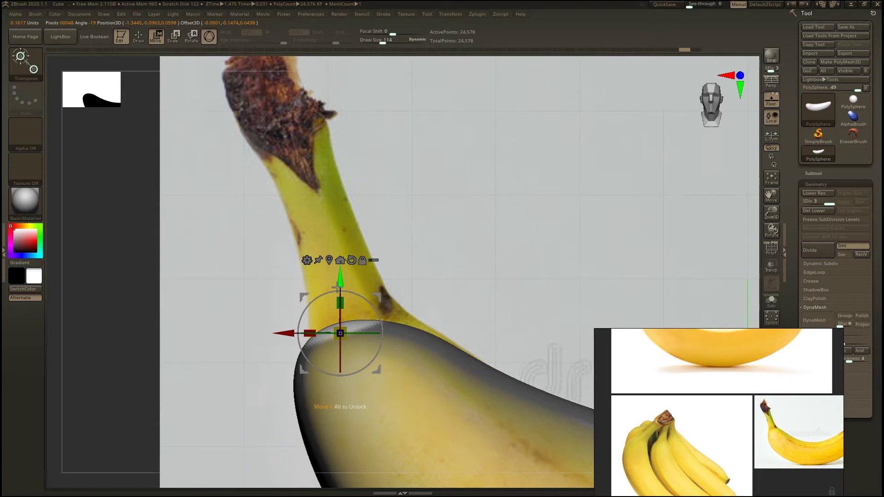
pyautogui.moveTo(341, 280)
pyautogui.mouseDown()
pyautogui.moveTo(338, 60)
pyautogui.moveTo(300, 83)
pyautogui.mouseUp()
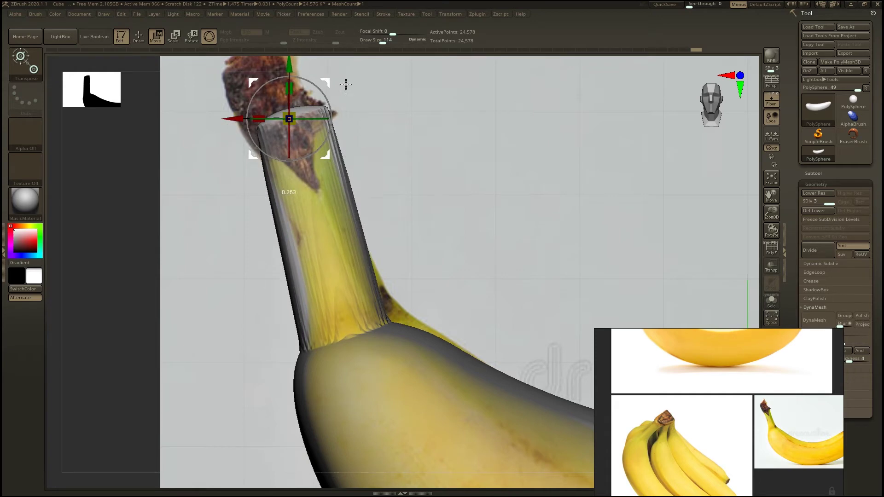
# Leave the Move gizmo and switch to the Move sculpting brush at the banana's stem
pyautogui.press('ctrl')
pyautogui.keyDown('ctrl'); pyautogui.moveTo(390, 271); pyautogui.dragTo(381, 264, button='right'); pyautogui.keyUp('ctrl')
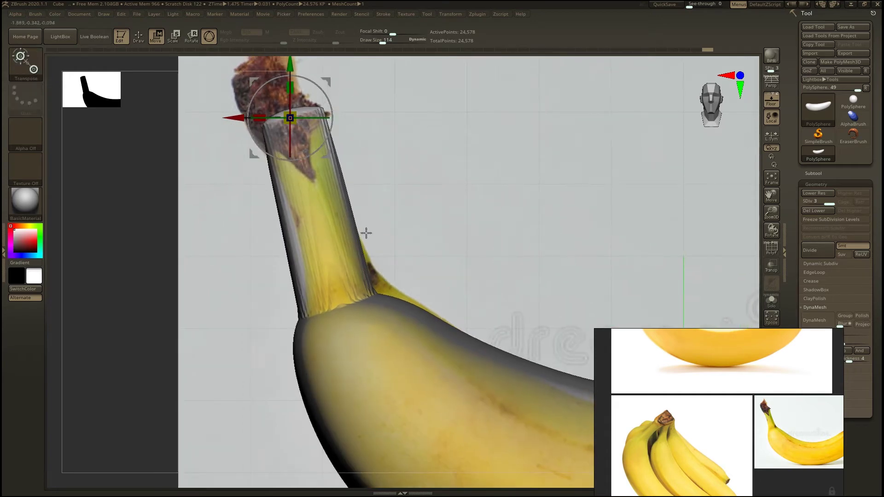
pyautogui.press('q')
pyautogui.press('b')
pyautogui.press('m')
pyautogui.press('v')
pyautogui.moveTo(310, 259)
pyautogui.keyDown('ctrl'); pyautogui.mouseDown(button='right')
pyautogui.moveTo(200, 346)
pyautogui.moveTo(181, 284)
pyautogui.moveTo(197, 322)
pyautogui.moveTo(315, 227)
pyautogui.mouseUp(button='right'); pyautogui.keyUp('ctrl')
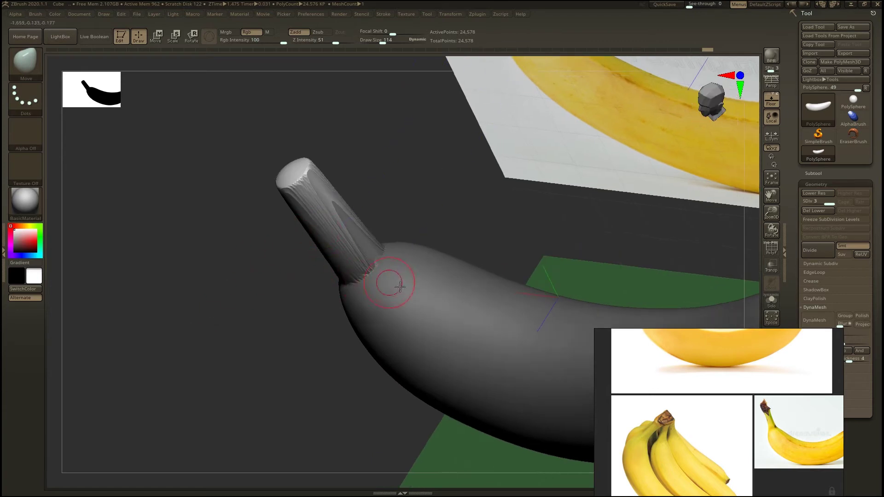
# Try a Move brush pull on the stem tip, undo it and clear the mask from the banana
pyautogui.moveTo(266, 337); pyautogui.dragTo(300, 330, button='right')
pyautogui.moveTo(312, 181); pyautogui.dragTo(336, 196)
pyautogui.hotkey('ctrl', 'z')
pyautogui.keyDown('ctrl'); pyautogui.moveTo(180, 228); pyautogui.dragTo(272, 442); pyautogui.keyUp('ctrl')
pyautogui.moveTo(280, 298); pyautogui.dragTo(286, 322)
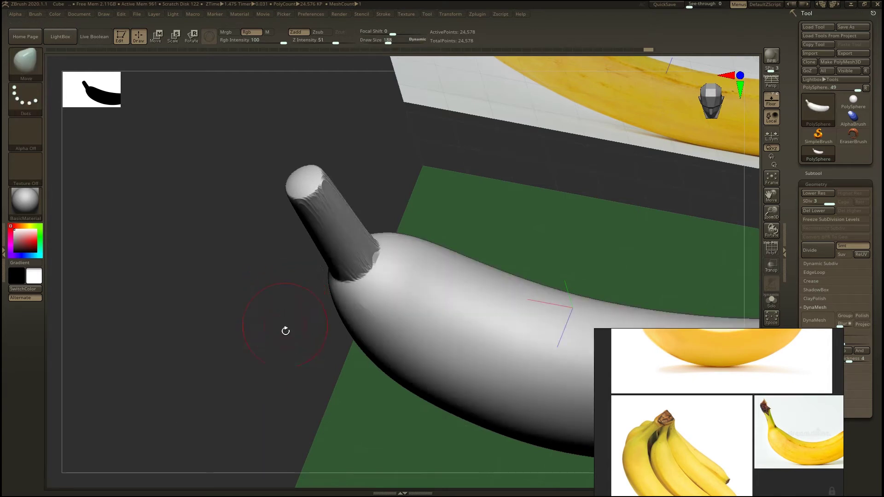
# Smooth the stem and its junction with the banana body at draw size 188
pyautogui.moveTo(286, 322); pyautogui.dragTo(372, 271, button='right')
pyautogui.keyDown('shift'); pyautogui.moveTo(336, 297); pyautogui.dragTo(377, 266, button='right'); pyautogui.keyUp('shift')
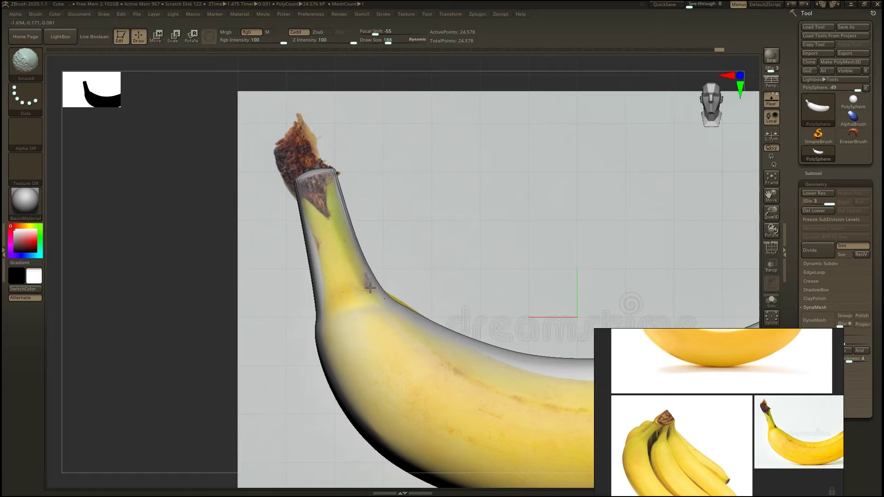
pyautogui.moveTo(344, 289); pyautogui.dragTo(364, 287)
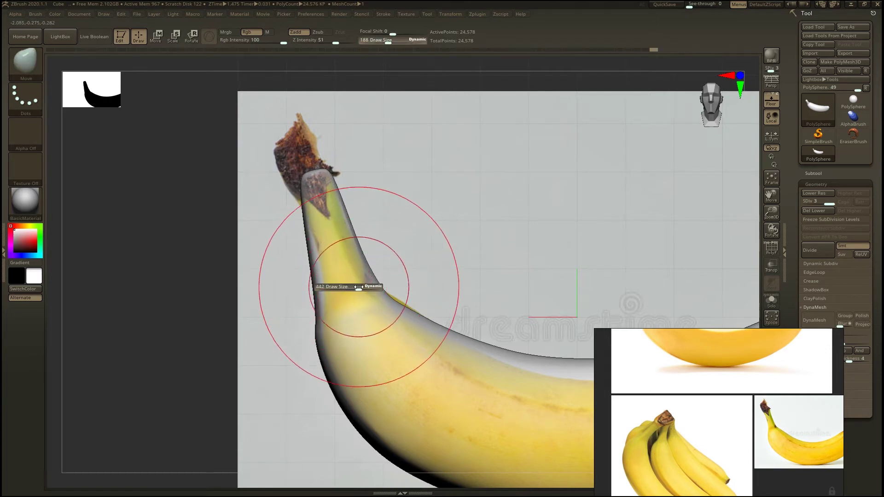
# Reshape the stem with the Move brush at draw size 281 and smooth its junction with the body, working from front and top views
pyautogui.press('s')
pyautogui.moveTo(365, 257); pyautogui.dragTo(352, 258)
pyautogui.moveTo(261, 258)
pyautogui.mouseDown(button='right')
pyautogui.moveTo(221, 389)
pyautogui.moveTo(335, 226)
pyautogui.mouseUp(button='right')
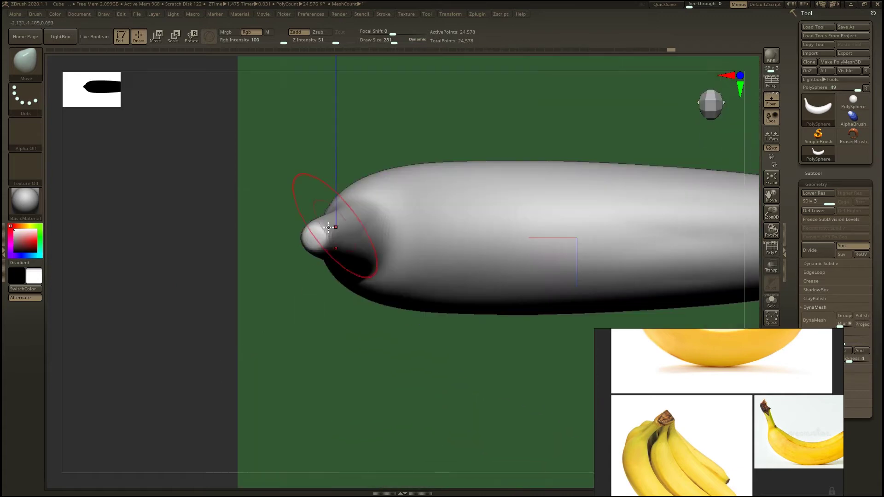
pyautogui.keyDown('shift'); pyautogui.moveTo(362, 221); pyautogui.dragTo(360, 255); pyautogui.keyUp('shift')
pyautogui.moveTo(345, 226)
pyautogui.mouseDown(button='right')
pyautogui.moveTo(320, 267)
pyautogui.moveTo(350, 287)
pyautogui.moveTo(327, 275)
pyautogui.mouseUp(button='right')
pyautogui.moveTo(407, 264); pyautogui.dragTo(409, 261)
# Nudge the banana's body and blossom-end outline onto the reference with the Move brush, enlarging it to draw size 750
pyautogui.keyDown('alt'); pyautogui.moveTo(458, 333); pyautogui.dragTo(181, 281, button='right'); pyautogui.keyUp('alt')
pyautogui.press('s')
pyautogui.moveTo(381, 322); pyautogui.dragTo(390, 321)
pyautogui.press('s')
pyautogui.moveTo(321, 260); pyautogui.dragTo(331, 259)
pyautogui.moveTo(334, 261); pyautogui.dragTo(336, 279)
pyautogui.keyDown('ctrl'); pyautogui.moveTo(336, 278); pyautogui.dragTo(306, 289, button='right'); pyautogui.keyUp('ctrl')
pyautogui.moveTo(429, 340); pyautogui.dragTo(435, 348)
pyautogui.moveTo(332, 371); pyautogui.dragTo(332, 374)
pyautogui.moveTo(476, 245); pyautogui.dragTo(477, 247)
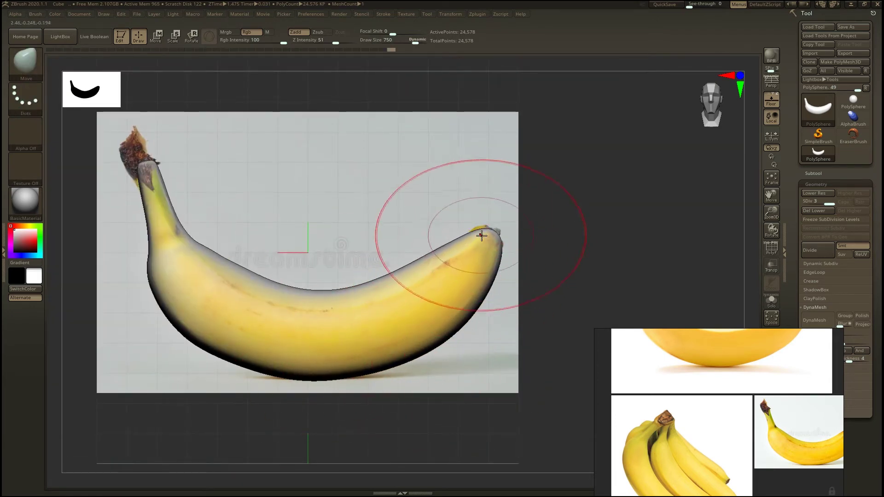
# Flatten the banana's blossom tip into a small round facet with the Flatten brush at draw size 95
pyautogui.moveTo(579, 219)
pyautogui.mouseDown()
pyautogui.moveTo(571, 252)
pyautogui.moveTo(546, 254)
pyautogui.moveTo(586, 309)
pyautogui.mouseUp()
pyautogui.press('s')
pyautogui.keyDown('ctrl'); pyautogui.moveTo(462, 253); pyautogui.dragTo(516, 240, button='right'); pyautogui.keyUp('ctrl')
pyautogui.moveTo(602, 201)
pyautogui.keyDown('alt'); pyautogui.mouseDown()
pyautogui.moveTo(500, 277)
pyautogui.moveTo(448, 158)
pyautogui.mouseUp(); pyautogui.keyUp('alt')
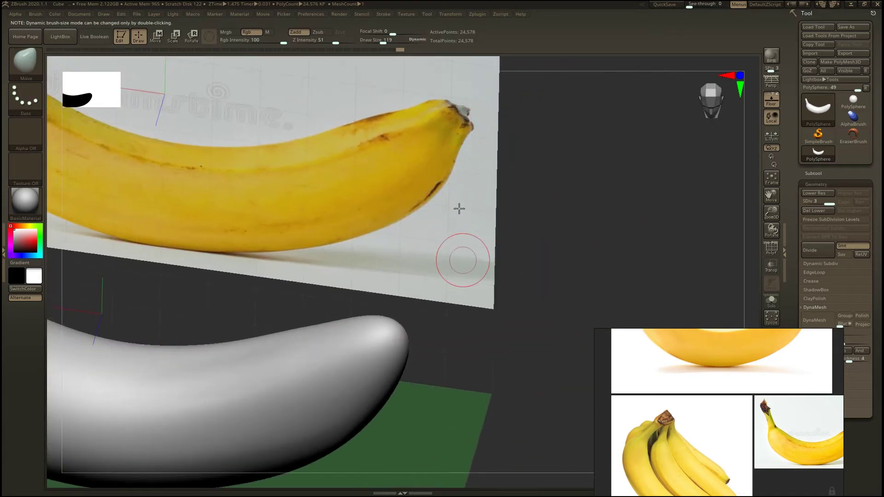
pyautogui.moveTo(460, 208); pyautogui.dragTo(426, 324)
pyautogui.press('b')
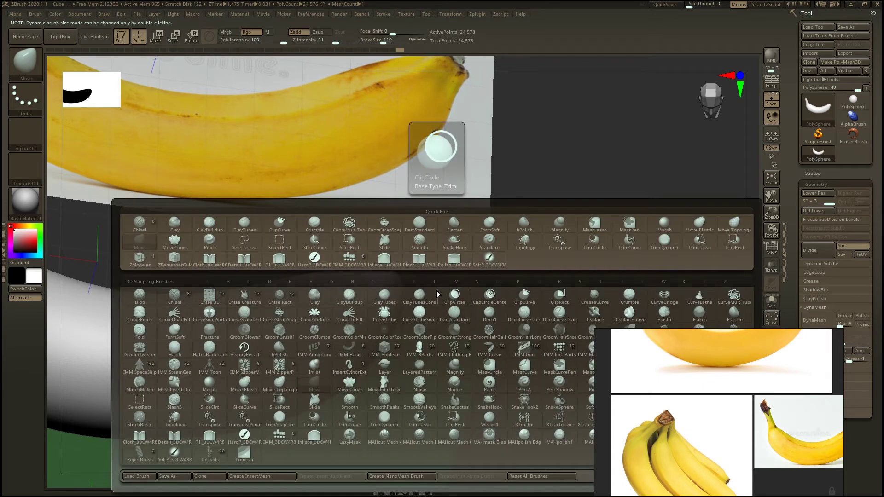
pyautogui.press('f')
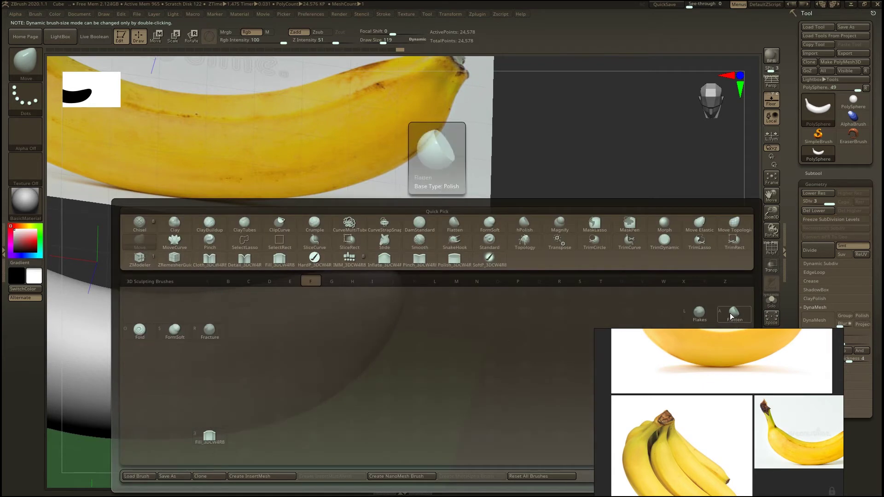
pyautogui.press('a')
pyautogui.press('s')
pyautogui.moveTo(470, 263); pyautogui.dragTo(392, 277)
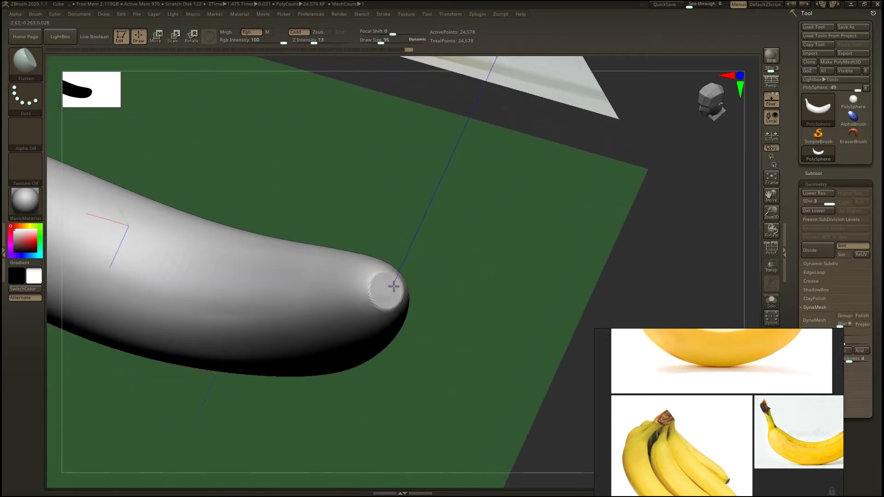
pyautogui.moveTo(454, 301)
pyautogui.mouseDown()
pyautogui.moveTo(464, 253)
pyautogui.moveTo(449, 259)
pyautogui.moveTo(445, 287)
pyautogui.mouseUp()
# Return to the Move brush at draw size 208 and shape the stem's upper end to the reference outline
pyautogui.press('s')
pyautogui.press('b')
pyautogui.press('m')
pyautogui.press('v')
pyautogui.keyDown('ctrl'); pyautogui.moveTo(384, 286); pyautogui.dragTo(258, 299, button='right'); pyautogui.keyUp('ctrl')
pyautogui.keyDown('alt'); pyautogui.moveTo(258, 300); pyautogui.dragTo(291, 270, button='right'); pyautogui.keyUp('alt')
pyautogui.moveTo(291, 271)
pyautogui.keyDown('alt'); pyautogui.mouseDown(button='right')
pyautogui.moveTo(479, 322)
pyautogui.moveTo(630, 342)
pyautogui.moveTo(319, 324)
pyautogui.moveTo(314, 311)
pyautogui.mouseUp(button='right'); pyautogui.keyUp('alt')
pyautogui.press('s')
pyautogui.moveTo(371, 292)
pyautogui.mouseDown()
pyautogui.moveTo(381, 291)
pyautogui.moveTo(339, 288)
pyautogui.moveTo(386, 287)
pyautogui.mouseUp()
pyautogui.keyDown('shift'); pyautogui.click(396, 283); pyautogui.keyUp('shift')
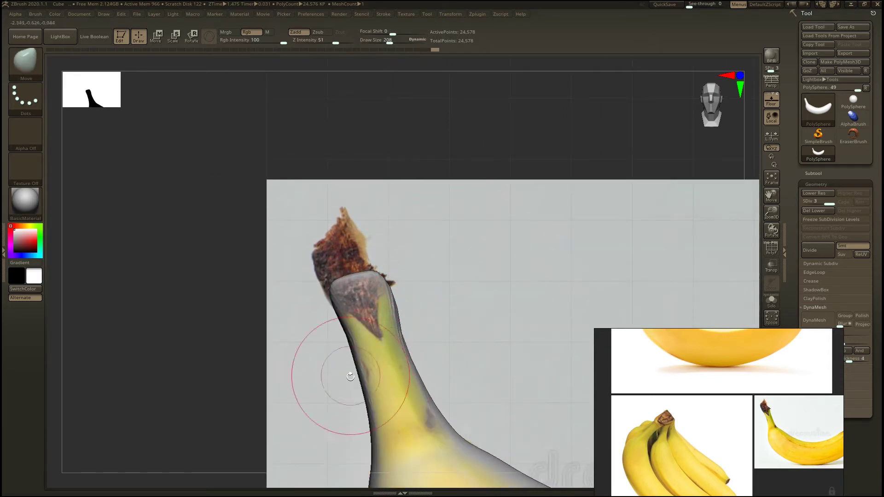
# Examine the banana from several angles and compare it with the reference photos of the single banana and the bunch
pyautogui.keyDown('ctrl'); pyautogui.moveTo(318, 396); pyautogui.dragTo(272, 298, button='right'); pyautogui.keyUp('ctrl')
pyautogui.keyDown('alt'); pyautogui.moveTo(368, 353); pyautogui.dragTo(174, 263, button='right'); pyautogui.keyUp('alt')
pyautogui.moveTo(509, 284)
pyautogui.mouseDown(button='right')
pyautogui.moveTo(477, 339)
pyautogui.moveTo(417, 373)
pyautogui.moveTo(321, 322)
pyautogui.mouseUp(button='right')
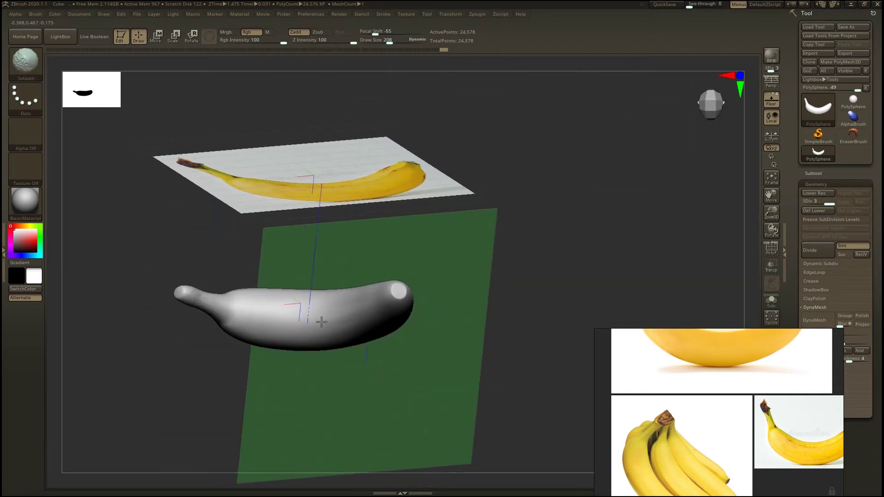
pyautogui.keyDown('shift'); pyautogui.moveTo(369, 379); pyautogui.dragTo(404, 350, button='right'); pyautogui.keyUp('shift')
pyautogui.scroll(2, 683, 372)
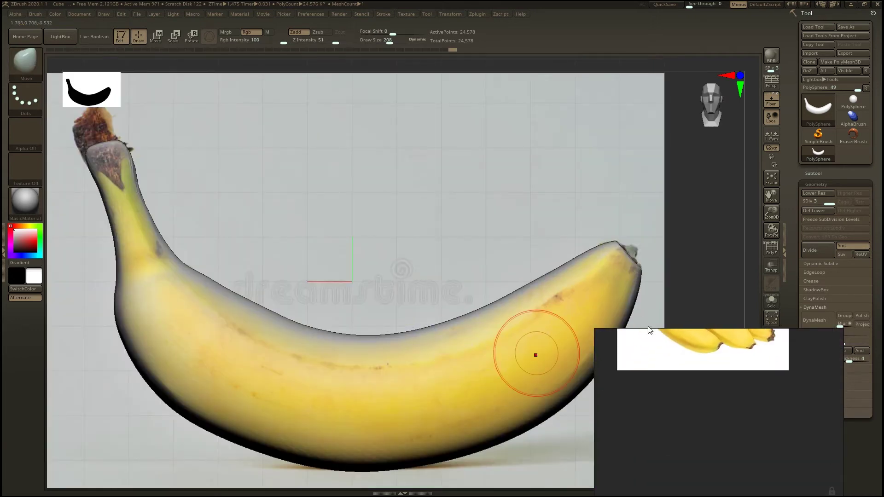
pyautogui.scroll(-2, 679, 388)
pyautogui.scroll(3, 719, 386)
pyautogui.scroll(-3, 696, 389)
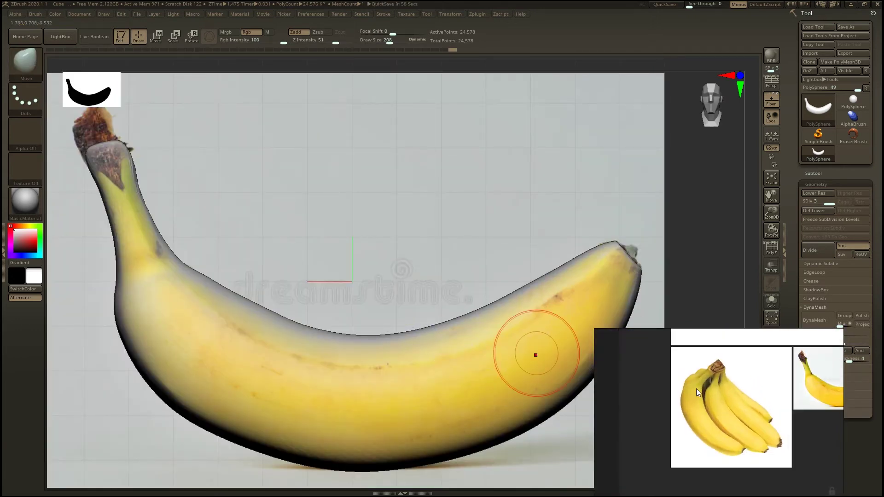
pyautogui.scroll(1, 731, 385)
pyautogui.scroll(2, 731, 385)
pyautogui.scroll(-3, 622, 399)
pyautogui.scroll(3, 628, 351)
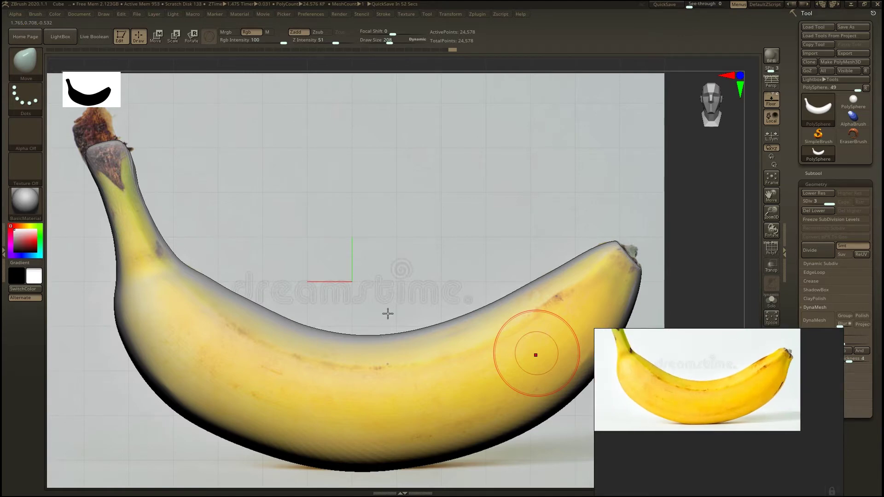
# Move the reference viewer lower so it covers less of the canvas, and tilt the banana to show its upper side
pyautogui.keyDown('ctrl'); pyautogui.moveTo(392, 278); pyautogui.dragTo(321, 210, button='right'); pyautogui.keyUp('ctrl')
pyautogui.keyDown('ctrl'); pyautogui.moveTo(368, 339); pyautogui.dragTo(405, 396, button='right'); pyautogui.keyUp('ctrl')
pyautogui.moveTo(631, 359); pyautogui.dragTo(650, 447, button='right')
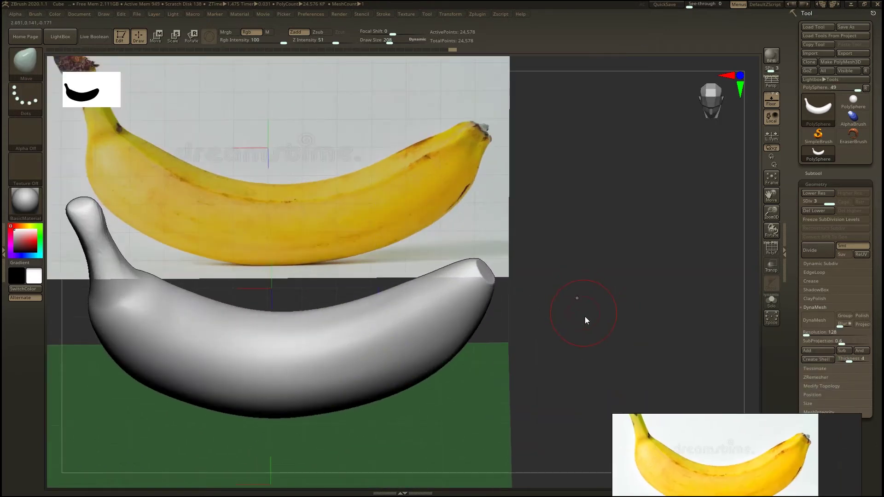
pyautogui.moveTo(563, 269); pyautogui.dragTo(556, 285, button='right')
pyautogui.press('shift')
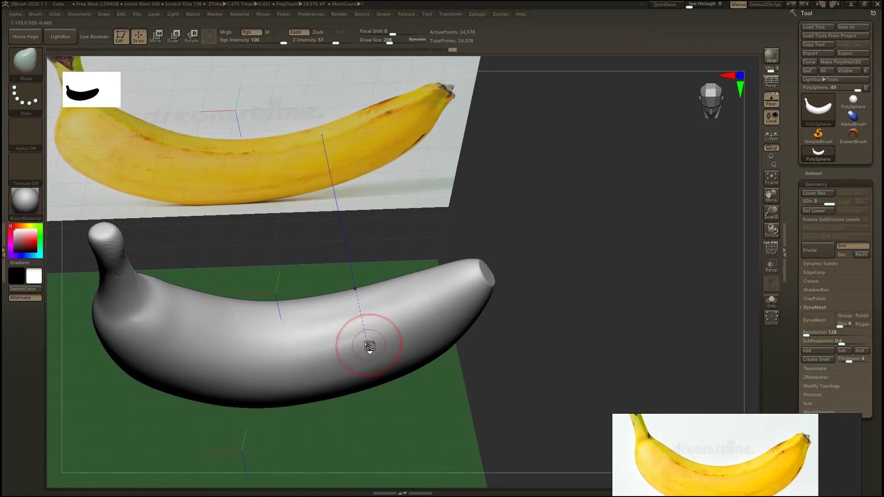
# Select the DamStandard brush, try a groove along the banana's side at draw size 124 and undo it
pyautogui.press('b')
pyautogui.press('d')
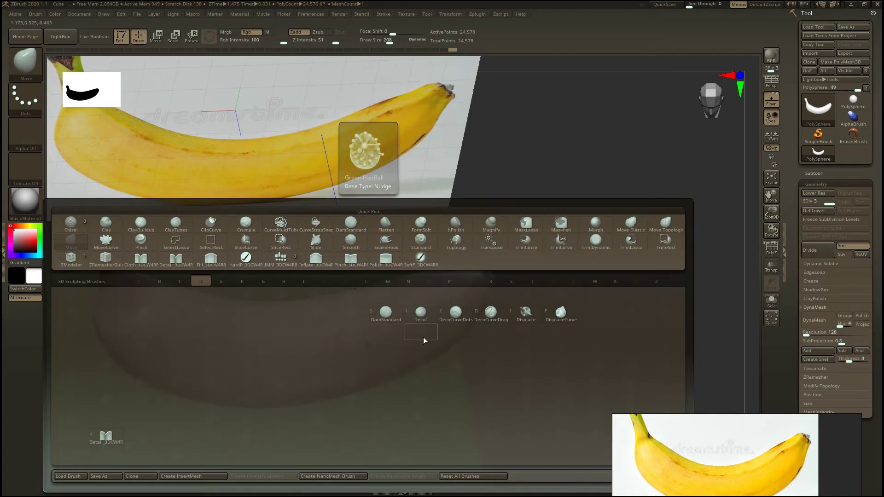
pyautogui.click(385, 314)
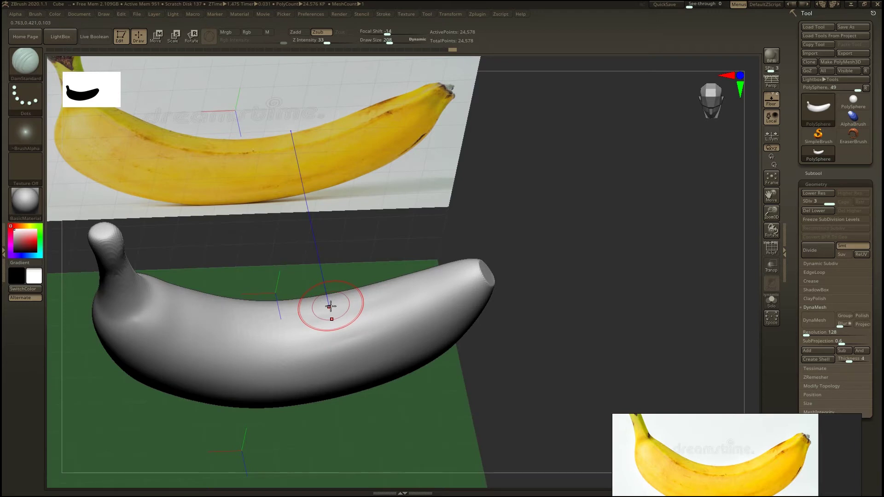
pyautogui.moveTo(142, 321)
pyautogui.mouseDown()
pyautogui.moveTo(222, 353)
pyautogui.moveTo(359, 338)
pyautogui.moveTo(417, 317)
pyautogui.mouseUp()
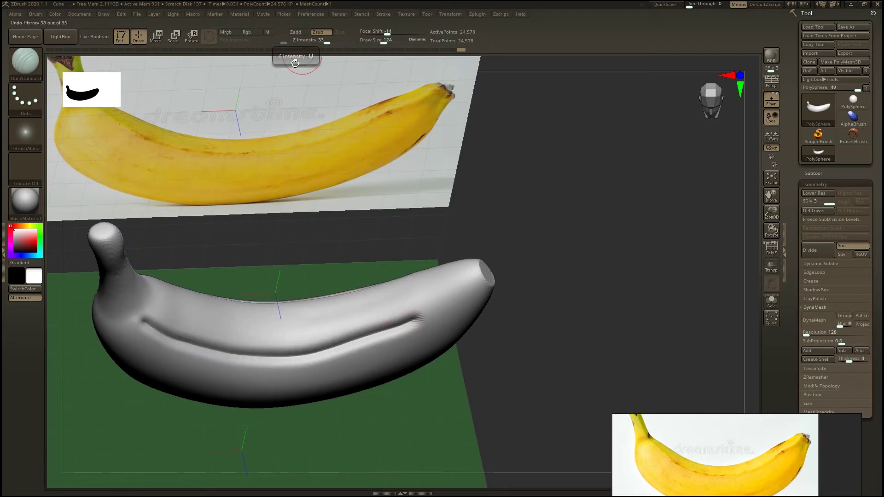
pyautogui.hotkey('ctrl', 'z')
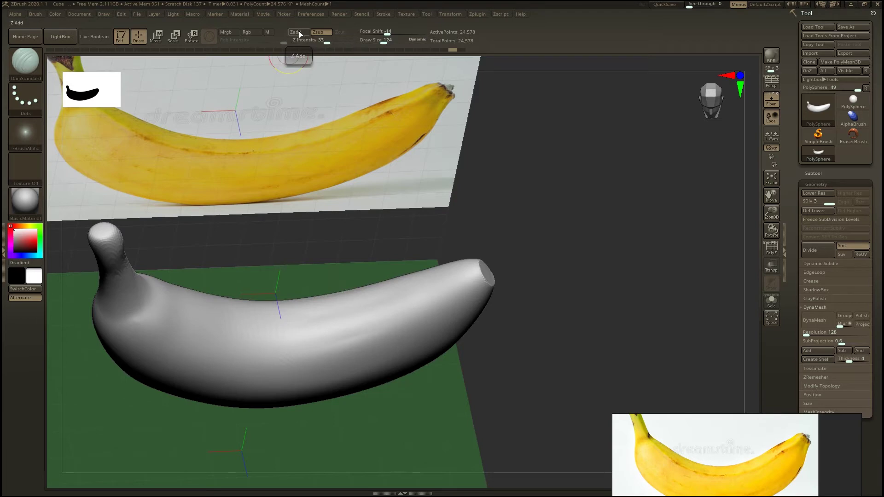
# Set DamStandard to Zadd, try a raised ridge along the reference banana's seam and undo it
pyautogui.moveTo(289, 184); pyautogui.dragTo(258, 338)
pyautogui.keyDown('shift'); pyautogui.moveTo(251, 395); pyautogui.dragTo(292, 359); pyautogui.keyUp('shift')
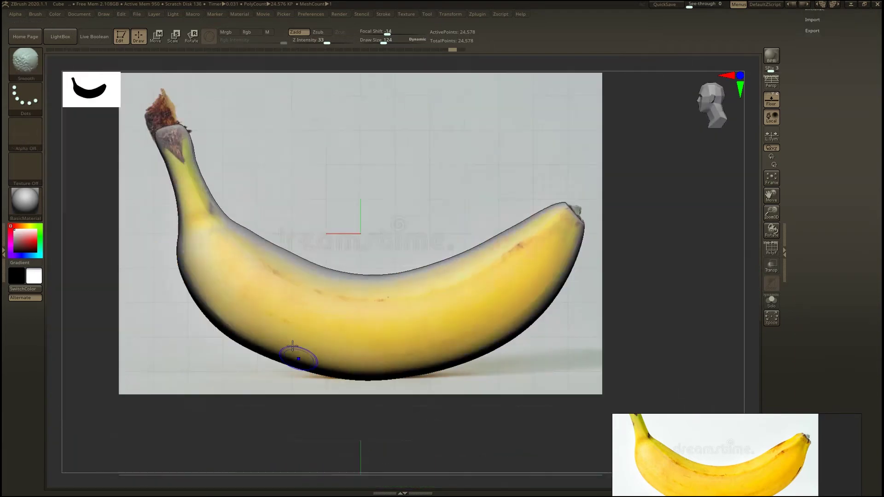
pyautogui.moveTo(268, 262)
pyautogui.keyDown('ctrl'); pyautogui.mouseDown(button='right')
pyautogui.moveTo(280, 295)
pyautogui.moveTo(385, 226)
pyautogui.moveTo(281, 275)
pyautogui.mouseUp(button='right'); pyautogui.keyUp('ctrl')
pyautogui.moveTo(213, 236)
pyautogui.mouseDown()
pyautogui.moveTo(266, 271)
pyautogui.moveTo(428, 317)
pyautogui.mouseUp()
pyautogui.moveTo(330, 320)
pyautogui.keyDown('ctrl'); pyautogui.mouseDown(button='right')
pyautogui.moveTo(254, 423)
pyautogui.moveTo(282, 451)
pyautogui.mouseUp(button='right'); pyautogui.keyUp('ctrl')
pyautogui.moveTo(326, 345)
pyautogui.keyDown('ctrl'); pyautogui.mouseDown(button='right')
pyautogui.moveTo(344, 389)
pyautogui.moveTo(239, 363)
pyautogui.mouseUp(button='right'); pyautogui.keyUp('ctrl')
pyautogui.hotkey('ctrl', 'z')
# Try two more raised ridges from below the stem toward the blossom tip and undo both
pyautogui.moveTo(178, 277)
pyautogui.mouseDown()
pyautogui.moveTo(240, 295)
pyautogui.moveTo(373, 285)
pyautogui.moveTo(525, 232)
pyautogui.mouseUp()
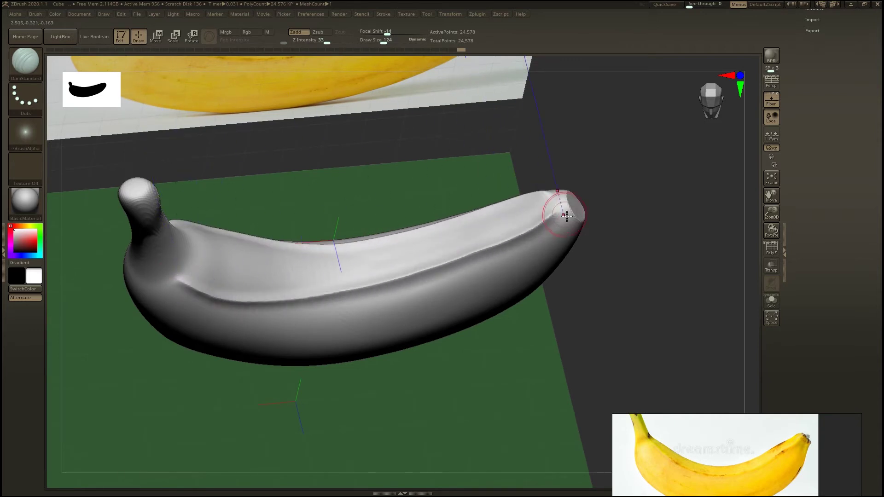
pyautogui.hotkey('ctrl', 'z')
pyautogui.moveTo(177, 271); pyautogui.dragTo(485, 280)
pyautogui.hotkey('ctrl', 'z')
# Increase the LazyMouse radius, try a steadied DamStandard ridge along the banana's side at draw size 88 and undo it
pyautogui.click(406, 14)
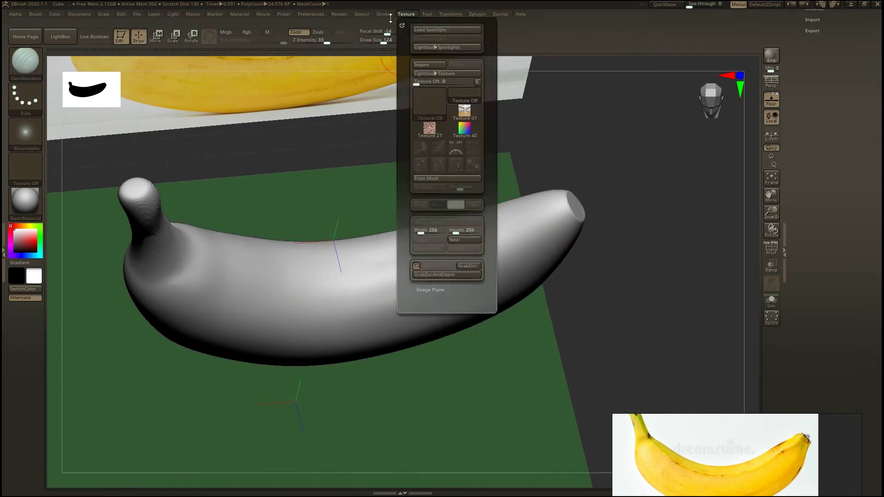
pyautogui.click(383, 13)
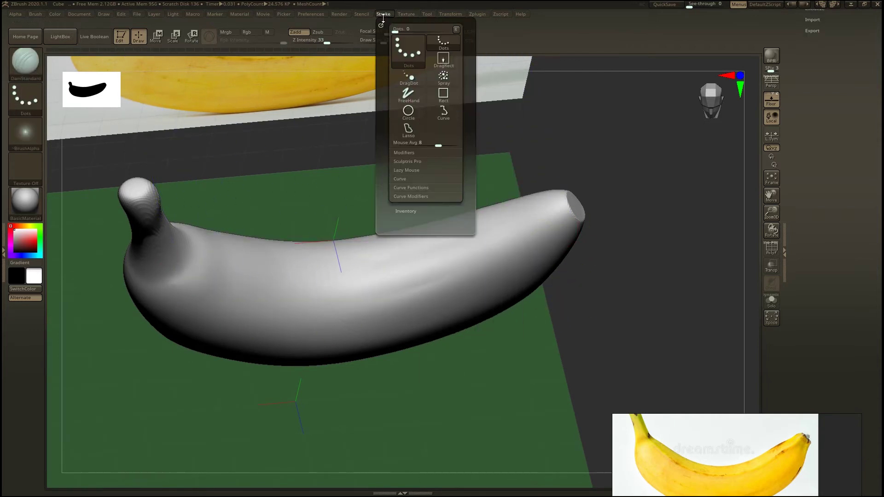
pyautogui.click(410, 170)
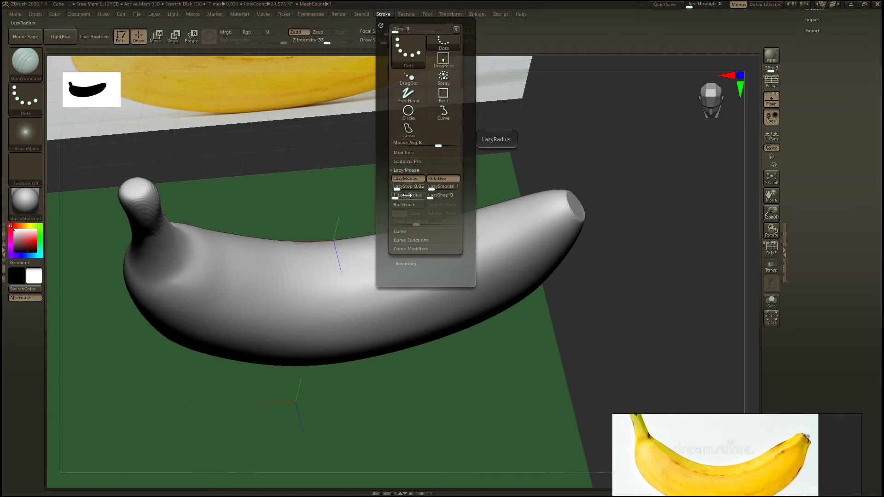
pyautogui.moveTo(402, 196); pyautogui.dragTo(411, 197)
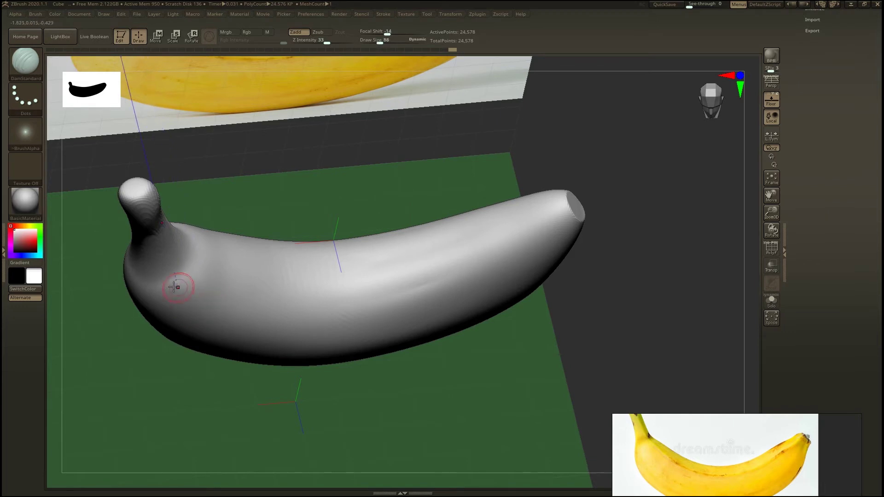
pyautogui.moveTo(214, 299)
pyautogui.mouseDown()
pyautogui.moveTo(263, 308)
pyautogui.moveTo(351, 302)
pyautogui.moveTo(454, 276)
pyautogui.moveTo(594, 190)
pyautogui.mouseUp()
pyautogui.hotkey('ctrl', 'z')
# Set the LazyMouse radius to 18, try a short ridge from below the stem and undo it
pyautogui.click(406, 14)
pyautogui.click(384, 14)
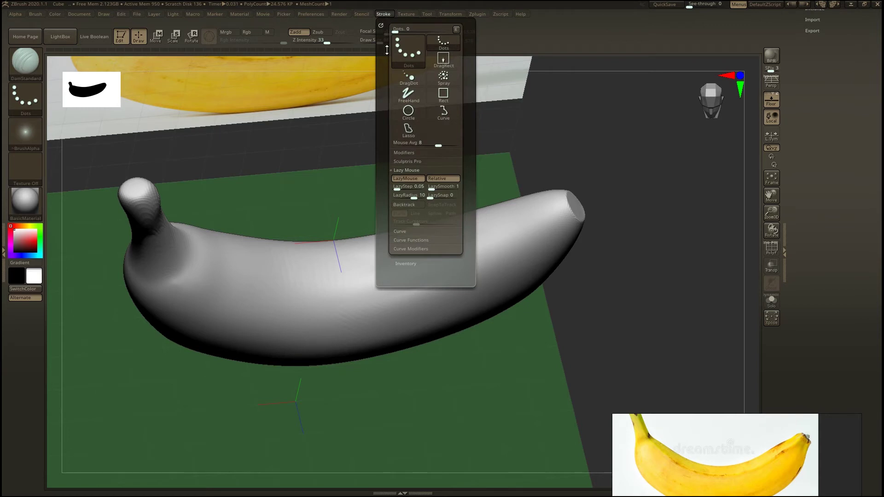
pyautogui.click(409, 195)
pyautogui.write('105')
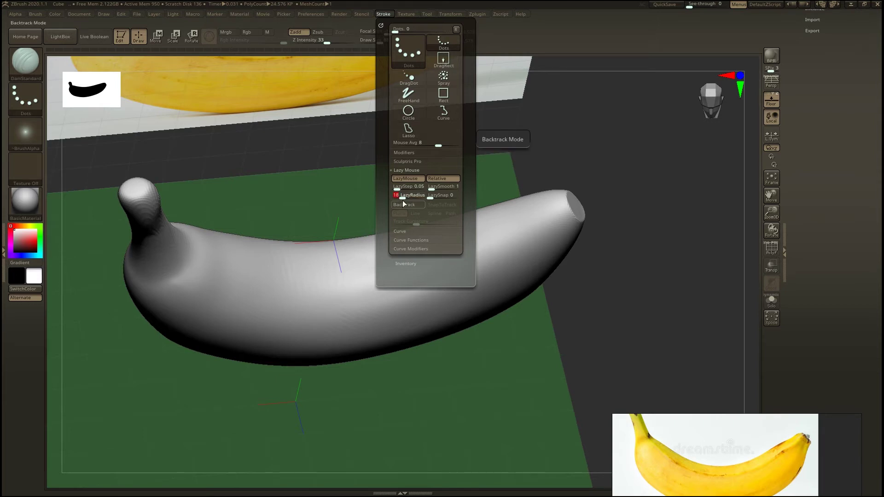
pyautogui.moveTo(179, 283); pyautogui.dragTo(313, 313)
pyautogui.hotkey('ctrl', 'z')
# Try a steadied ridge along the banana's full length, undo it and readjust the LazyMouse radius
pyautogui.click(390, 15)
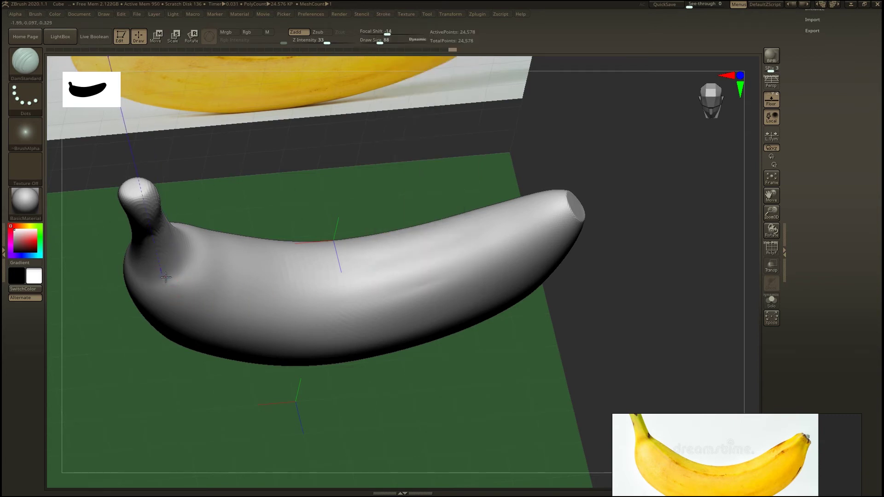
pyautogui.moveTo(201, 295)
pyautogui.mouseDown()
pyautogui.moveTo(282, 298)
pyautogui.moveTo(432, 274)
pyautogui.moveTo(533, 189)
pyautogui.moveTo(612, 194)
pyautogui.mouseUp()
pyautogui.hotkey('ctrl', 'z')
pyautogui.click(383, 13)
pyautogui.click(410, 180)
pyautogui.click(408, 179)
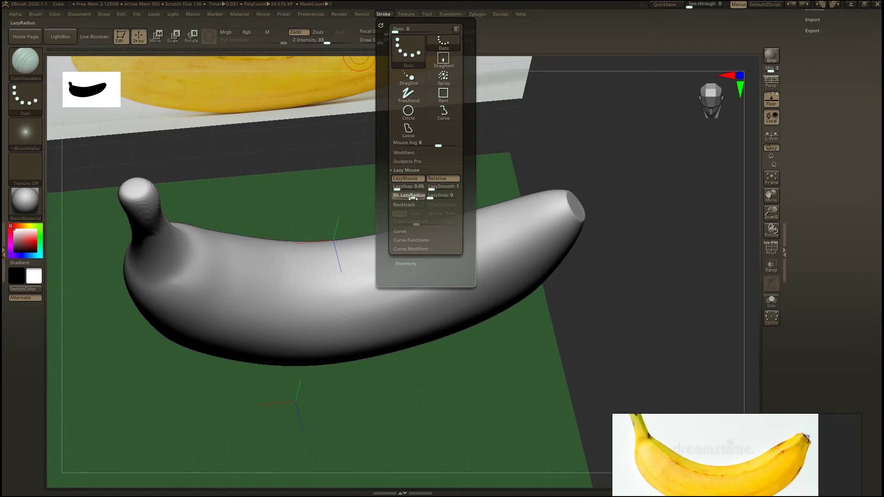
# In the front view, try a DamStandard ridge tracing the reference seam from the stem to the blossom tip, and undo it
pyautogui.moveTo(640, 310)
pyautogui.mouseDown()
pyautogui.moveTo(639, 274)
pyautogui.moveTo(581, 274)
pyautogui.mouseUp()
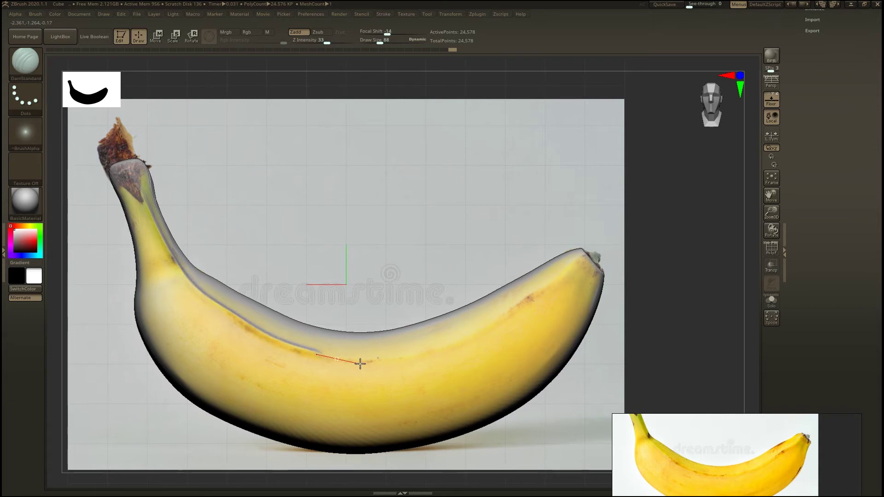
pyautogui.moveTo(446, 351); pyautogui.dragTo(525, 300)
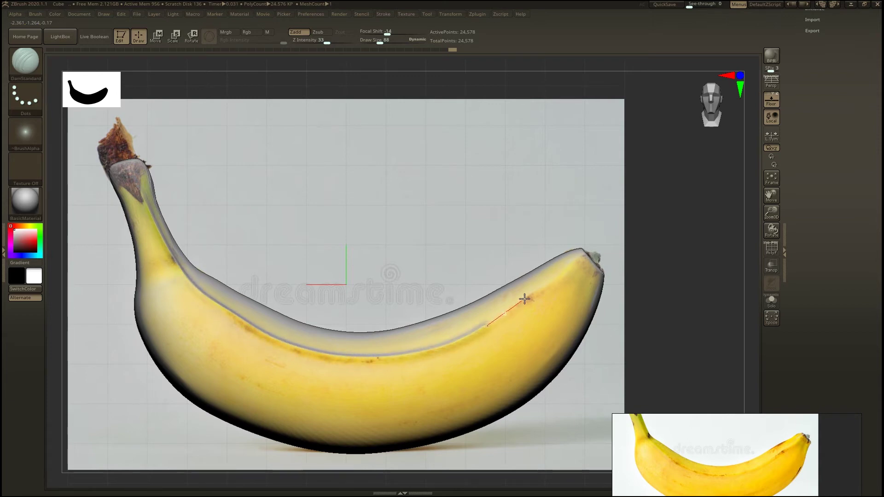
pyautogui.moveTo(548, 272); pyautogui.dragTo(602, 235)
pyautogui.keyDown('alt'); pyautogui.moveTo(529, 221); pyautogui.dragTo(506, 213); pyautogui.keyUp('alt')
pyautogui.hotkey('ctrl', 'z')
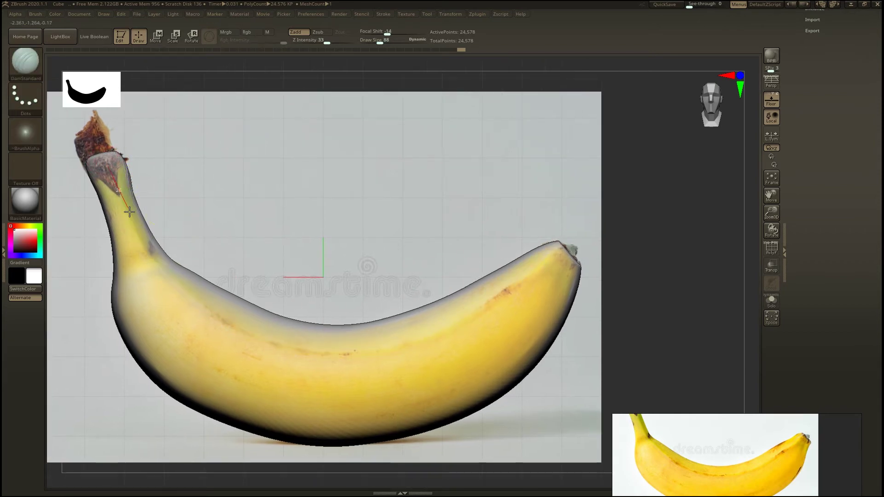
# Draw a DamStandard ridge along the reference seam, from the stem through the banana's middle to the blossom tip
pyautogui.moveTo(238, 329); pyautogui.dragTo(272, 347)
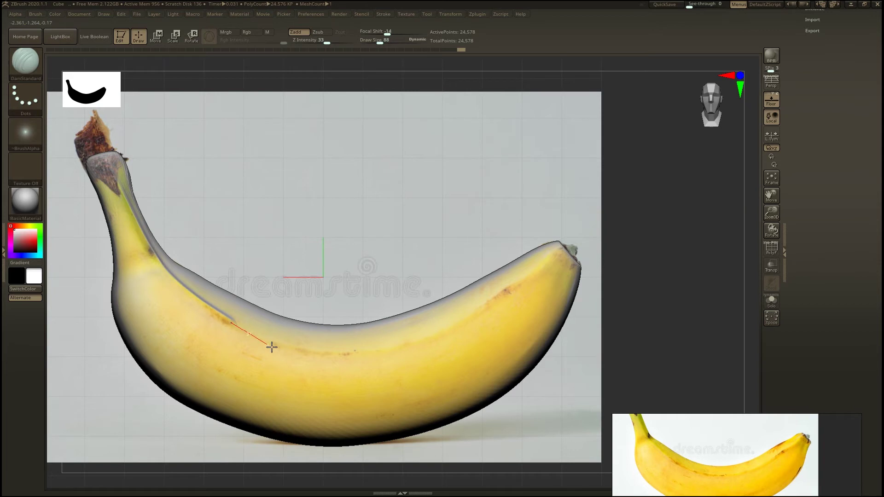
pyautogui.moveTo(329, 369)
pyautogui.mouseDown()
pyautogui.moveTo(415, 357)
pyautogui.moveTo(533, 272)
pyautogui.mouseUp()
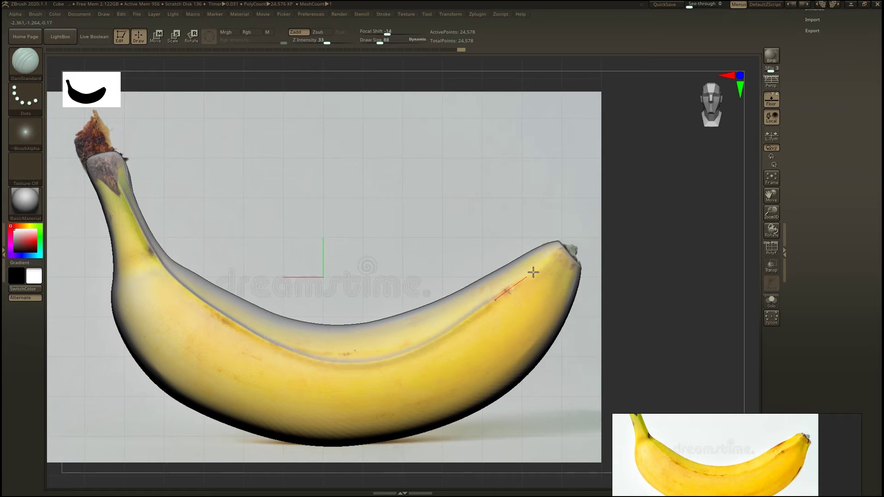
pyautogui.keyDown('alt'); pyautogui.moveTo(596, 181); pyautogui.dragTo(588, 135); pyautogui.keyUp('alt')
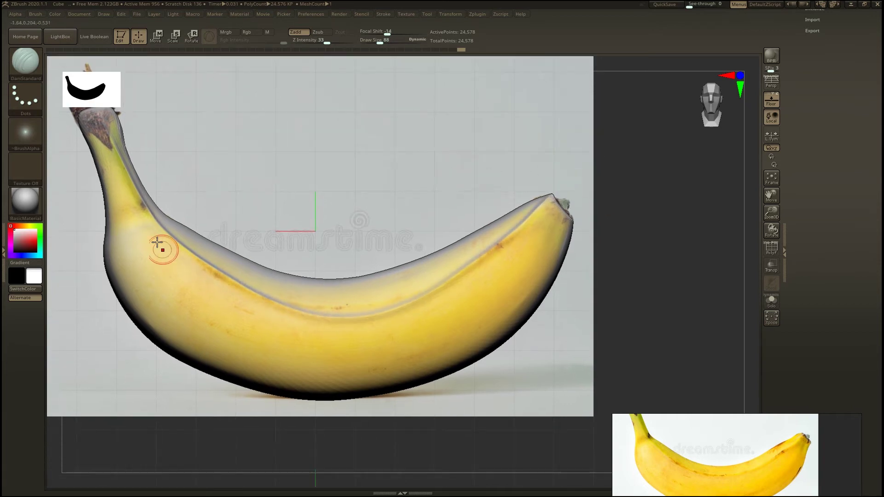
# Add a second ridge along the banana's lower side from below the stem to the blossom tip, and hide the floor reference
pyautogui.moveTo(119, 226)
pyautogui.mouseDown()
pyautogui.moveTo(131, 308)
pyautogui.moveTo(185, 371)
pyautogui.mouseUp()
pyautogui.moveTo(254, 385)
pyautogui.mouseDown()
pyautogui.moveTo(363, 394)
pyautogui.moveTo(456, 356)
pyautogui.moveTo(529, 294)
pyautogui.moveTo(578, 204)
pyautogui.mouseUp()
pyautogui.keyDown('ctrl'); pyautogui.moveTo(481, 282); pyautogui.dragTo(386, 233, button='right'); pyautogui.keyUp('ctrl')
pyautogui.moveTo(592, 237)
pyautogui.mouseDown()
pyautogui.moveTo(610, 266)
pyautogui.moveTo(585, 264)
pyautogui.moveTo(598, 233)
pyautogui.moveTo(588, 229)
pyautogui.mouseUp()
pyautogui.keyDown('ctrl'); pyautogui.moveTo(473, 269); pyautogui.dragTo(483, 285, button='right'); pyautogui.keyUp('ctrl')
pyautogui.moveTo(484, 286); pyautogui.dragTo(523, 213, button='right')
pyautogui.moveTo(345, 105)
pyautogui.mouseDown()
pyautogui.moveTo(339, 182)
pyautogui.moveTo(369, 267)
pyautogui.moveTo(393, 297)
pyautogui.moveTo(433, 318)
pyautogui.moveTo(484, 322)
pyautogui.mouseUp()
pyautogui.moveTo(560, 323)
pyautogui.keyDown('shift'); pyautogui.mouseDown()
pyautogui.moveTo(509, 366)
pyautogui.moveTo(375, 401)
pyautogui.moveTo(346, 385)
pyautogui.mouseUp(); pyautogui.keyUp('shift')
pyautogui.hotkey('shift', 'p')
pyautogui.moveTo(361, 371)
pyautogui.keyDown('ctrl'); pyautogui.mouseDown(button='right')
pyautogui.moveTo(359, 330)
pyautogui.moveTo(496, 340)
pyautogui.moveTo(482, 338)
pyautogui.mouseUp(button='right'); pyautogui.keyUp('ctrl')
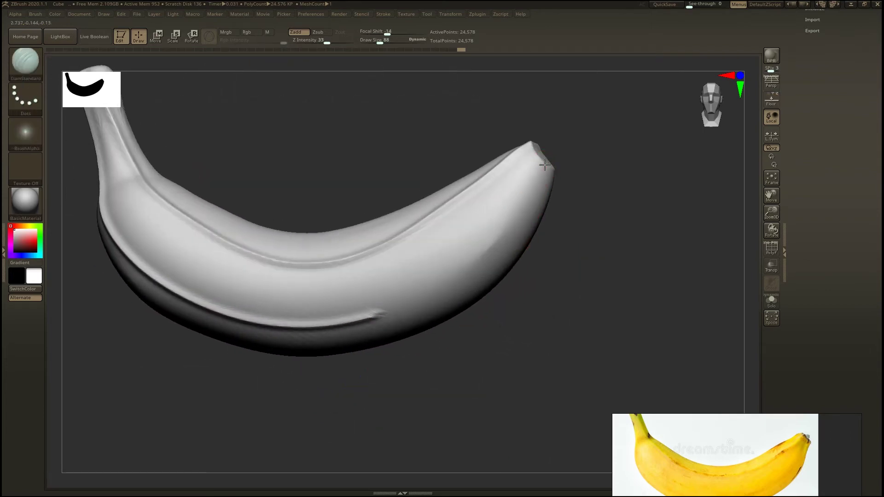
pyautogui.moveTo(516, 201)
pyautogui.mouseDown()
pyautogui.moveTo(441, 277)
pyautogui.moveTo(371, 318)
pyautogui.mouseUp()
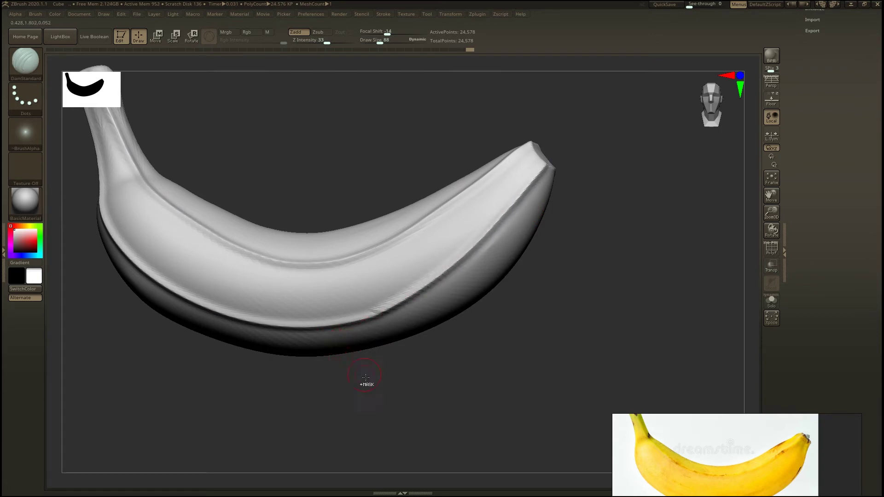
# Enlarge the reference photo and compare its stem area with the sculpted banana
pyautogui.keyDown('ctrl'); pyautogui.moveTo(366, 378); pyautogui.dragTo(462, 207, button='right'); pyautogui.keyUp('ctrl')
pyautogui.moveTo(510, 335); pyautogui.dragTo(479, 300, button='right')
pyautogui.keyDown('alt'); pyautogui.moveTo(413, 286); pyautogui.dragTo(308, 332, button='right'); pyautogui.keyUp('alt')
pyautogui.keyDown('alt'); pyautogui.moveTo(203, 395); pyautogui.dragTo(388, 446, button='right'); pyautogui.keyUp('alt')
pyautogui.keyDown('ctrl'); pyautogui.moveTo(295, 352); pyautogui.dragTo(240, 375, button='right'); pyautogui.keyUp('ctrl')
pyautogui.scroll(-5, 662, 424)
pyautogui.moveTo(639, 289); pyautogui.dragTo(875, 391, button='middle')
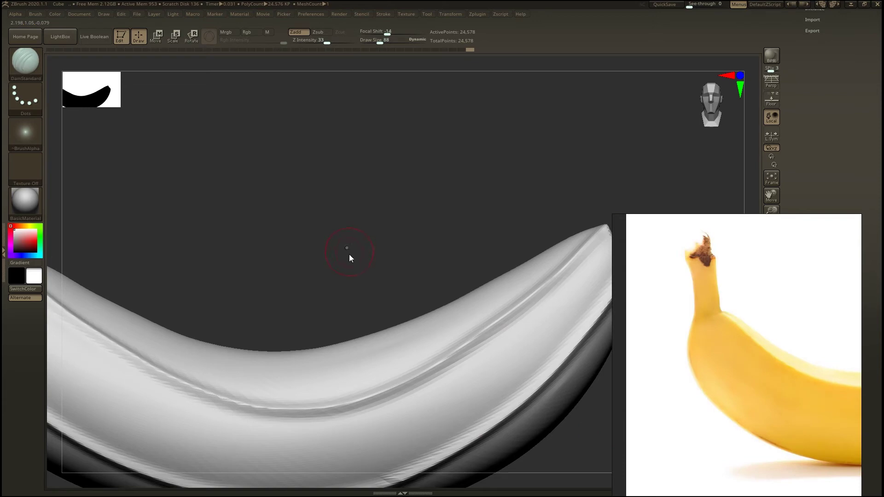
pyautogui.moveTo(285, 265); pyautogui.dragTo(336, 294, button='right')
# Switch DamStandard to Zsub, set the draw size to 58 and carve a groove around the base of the stem
pyautogui.click(427, 14)
pyautogui.click(383, 14)
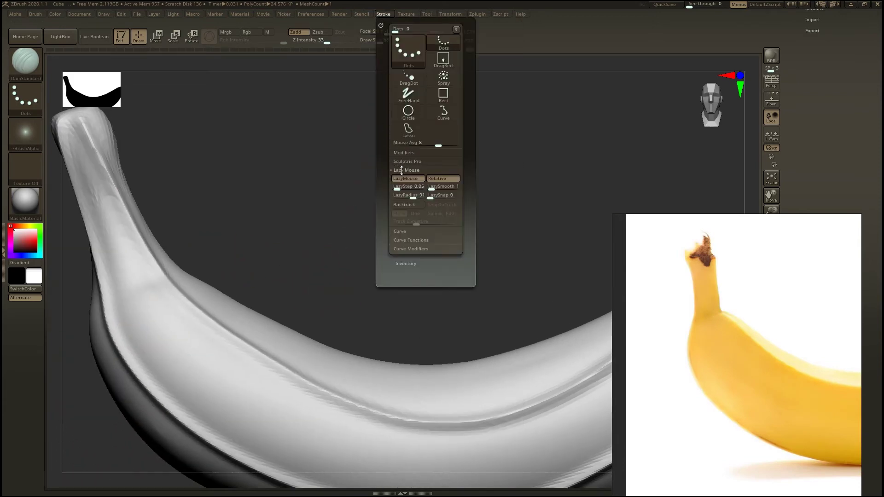
pyautogui.moveTo(324, 213)
pyautogui.mouseDown(button='right')
pyautogui.moveTo(305, 221)
pyautogui.moveTo(321, 189)
pyautogui.mouseUp(button='right')
pyautogui.click(318, 32)
pyautogui.press('s')
pyautogui.moveTo(340, 173); pyautogui.dragTo(337, 173)
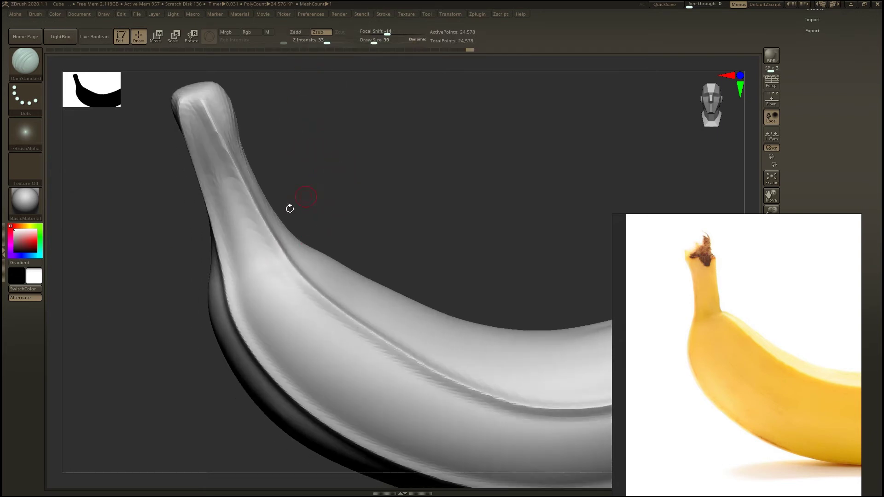
pyautogui.press('s')
pyautogui.moveTo(229, 253); pyautogui.dragTo(268, 229)
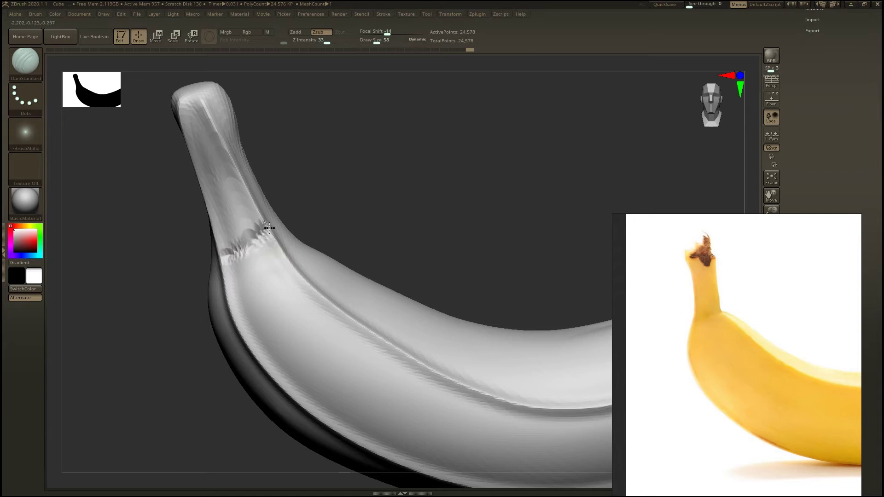
pyautogui.moveTo(312, 201); pyautogui.dragTo(364, 210)
pyautogui.moveTo(177, 241)
pyautogui.mouseDown()
pyautogui.moveTo(211, 254)
pyautogui.moveTo(202, 248)
pyautogui.mouseUp()
pyautogui.moveTo(434, 205)
pyautogui.mouseDown()
pyautogui.moveTo(268, 194)
pyautogui.moveTo(255, 182)
pyautogui.mouseUp()
# Subdivide the mesh to level 5 and refine the jagged groove at the stem's base
pyautogui.moveTo(812, 157); pyautogui.dragTo(109, 362)
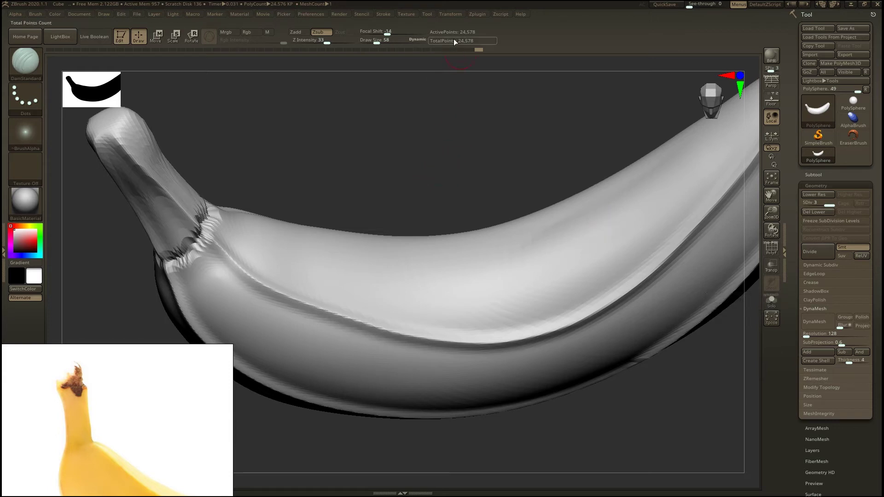
pyautogui.click(825, 252)
pyautogui.moveTo(349, 192); pyautogui.dragTo(333, 125)
pyautogui.moveTo(180, 252)
pyautogui.keyDown('shift'); pyautogui.mouseDown()
pyautogui.moveTo(171, 260)
pyautogui.moveTo(201, 239)
pyautogui.mouseUp(); pyautogui.keyUp('shift')
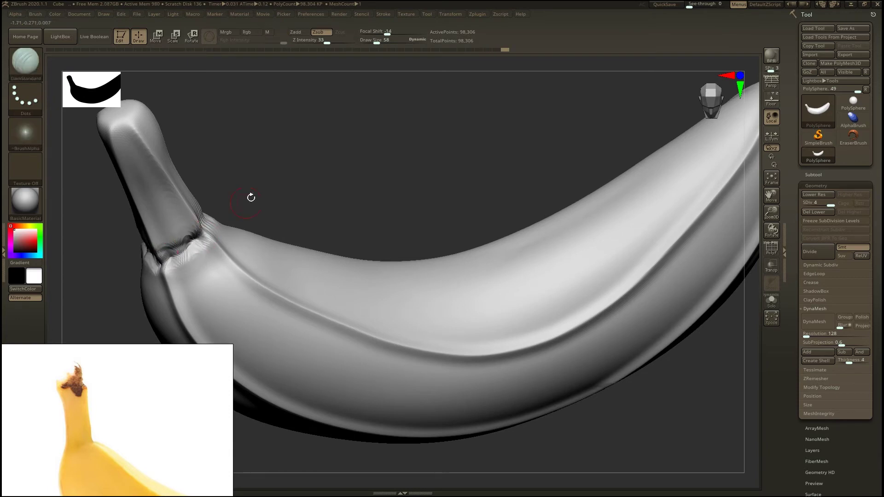
pyautogui.moveTo(251, 195); pyautogui.dragTo(205, 222)
pyautogui.click(818, 249)
pyautogui.moveTo(294, 175)
pyautogui.mouseDown()
pyautogui.moveTo(253, 164)
pyautogui.moveTo(198, 230)
pyautogui.moveTo(186, 231)
pyautogui.mouseUp()
pyautogui.moveTo(233, 202)
pyautogui.mouseDown()
pyautogui.moveTo(198, 234)
pyautogui.moveTo(204, 213)
pyautogui.mouseUp()
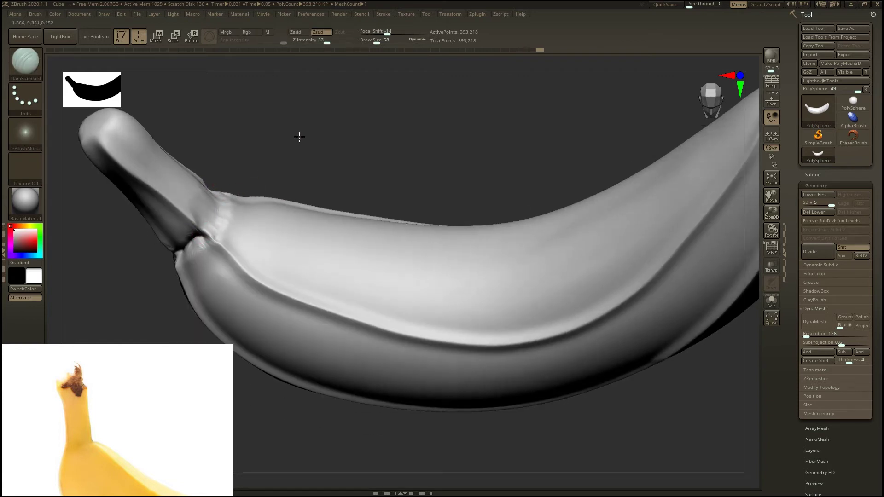
# Smooth the join between stem and body from several sides, keeping the carved groove around it
pyautogui.moveTo(296, 134); pyautogui.dragTo(204, 256)
pyautogui.moveTo(294, 152); pyautogui.dragTo(180, 252)
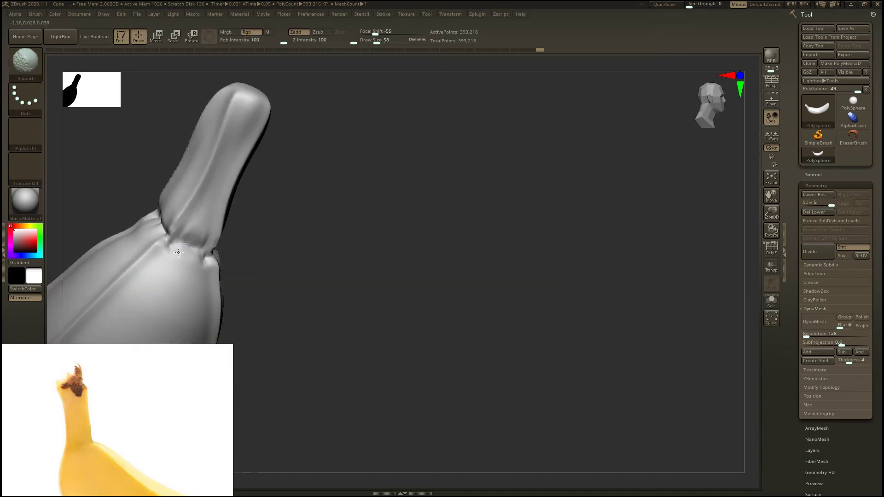
pyautogui.moveTo(349, 256); pyautogui.dragTo(118, 205)
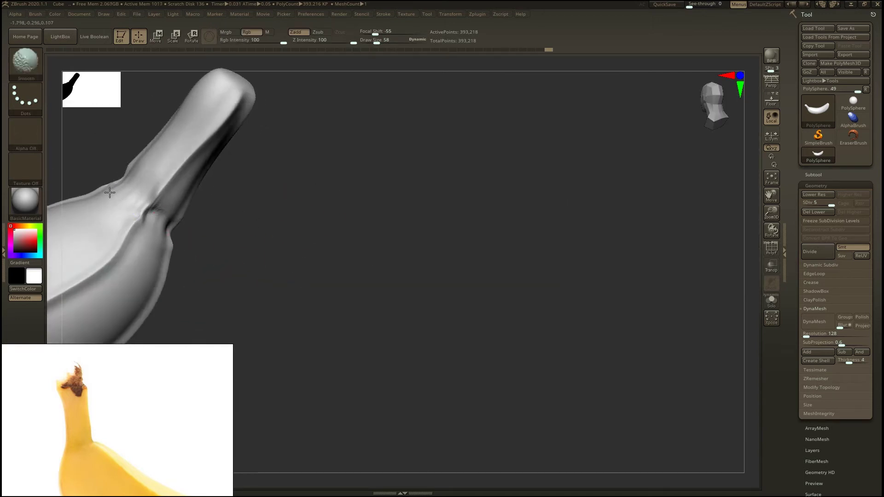
pyautogui.moveTo(237, 235); pyautogui.dragTo(174, 217)
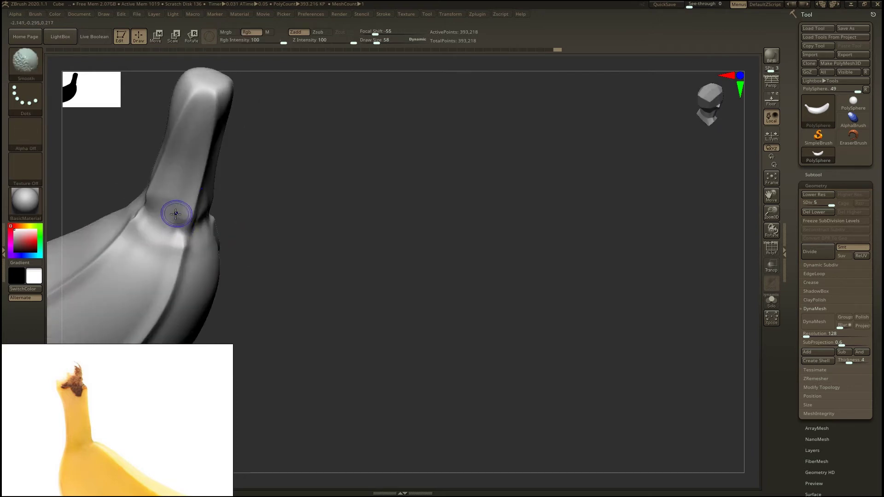
pyautogui.moveTo(308, 221); pyautogui.dragTo(203, 222)
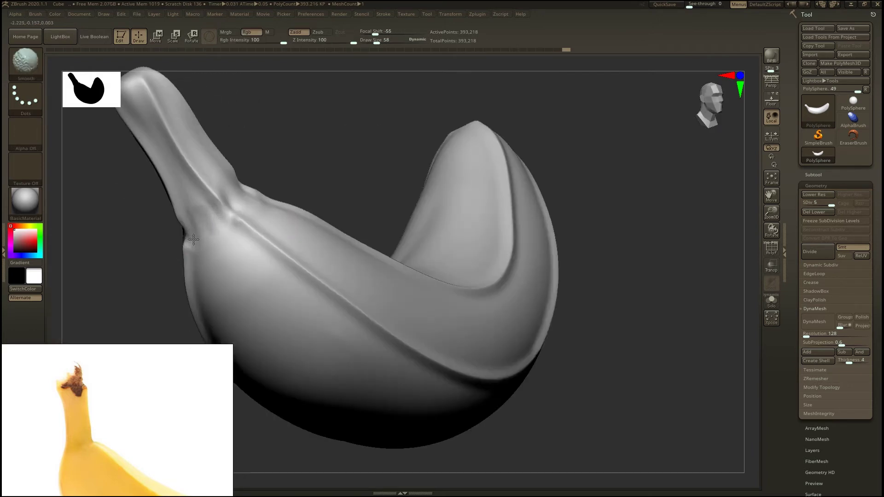
pyautogui.moveTo(286, 153)
pyautogui.mouseDown()
pyautogui.moveTo(227, 208)
pyautogui.moveTo(190, 224)
pyautogui.mouseUp()
pyautogui.press('shift')
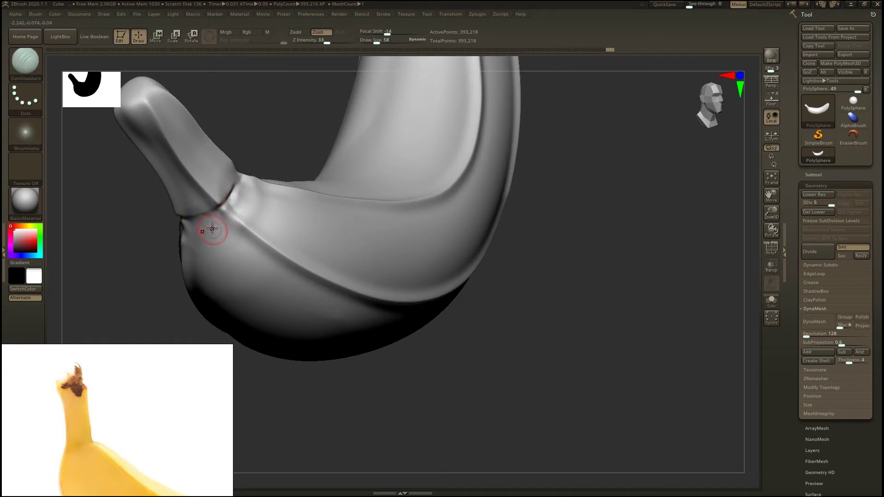
# Deepen the groove around the stem's base with close-up Zsub DamStandard strokes
pyautogui.keyDown('ctrl'); pyautogui.moveTo(240, 240); pyautogui.dragTo(249, 205, button='right'); pyautogui.keyUp('ctrl')
pyautogui.keyDown('alt'); pyautogui.moveTo(248, 206); pyautogui.dragTo(349, 212, button='right'); pyautogui.keyUp('alt')
pyautogui.keyDown('shift'); pyautogui.moveTo(350, 211); pyautogui.dragTo(271, 281); pyautogui.keyUp('shift')
pyautogui.moveTo(390, 121); pyautogui.dragTo(392, 184, button='right')
pyautogui.moveTo(338, 185); pyautogui.dragTo(361, 136)
pyautogui.moveTo(371, 118)
pyautogui.mouseDown(button='right')
pyautogui.moveTo(373, 133)
pyautogui.moveTo(348, 112)
pyautogui.moveTo(304, 184)
pyautogui.mouseUp(button='right')
pyautogui.moveTo(272, 236); pyautogui.dragTo(290, 249)
pyautogui.moveTo(474, 205)
pyautogui.mouseDown(button='right')
pyautogui.moveTo(521, 200)
pyautogui.moveTo(442, 198)
pyautogui.mouseUp(button='right')
pyautogui.moveTo(338, 181); pyautogui.dragTo(400, 248)
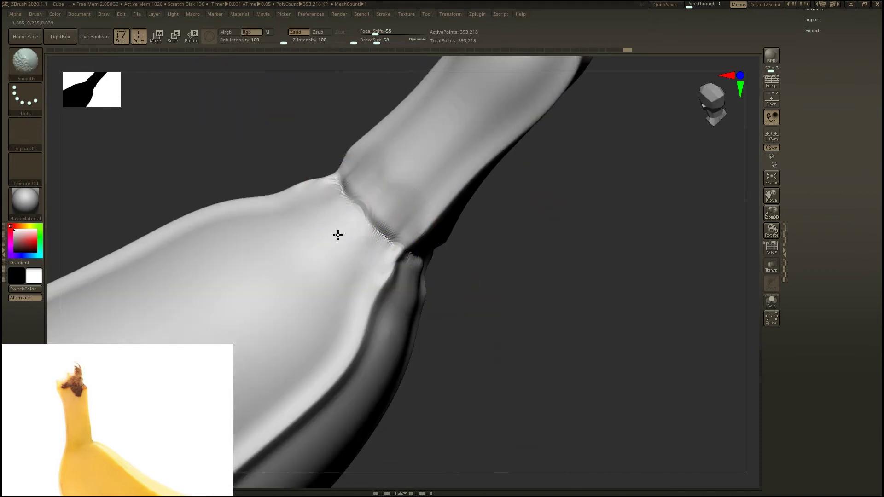
# Smooth the peel just beneath the stem groove all around the neck
pyautogui.moveTo(503, 263); pyautogui.dragTo(382, 236, button='right')
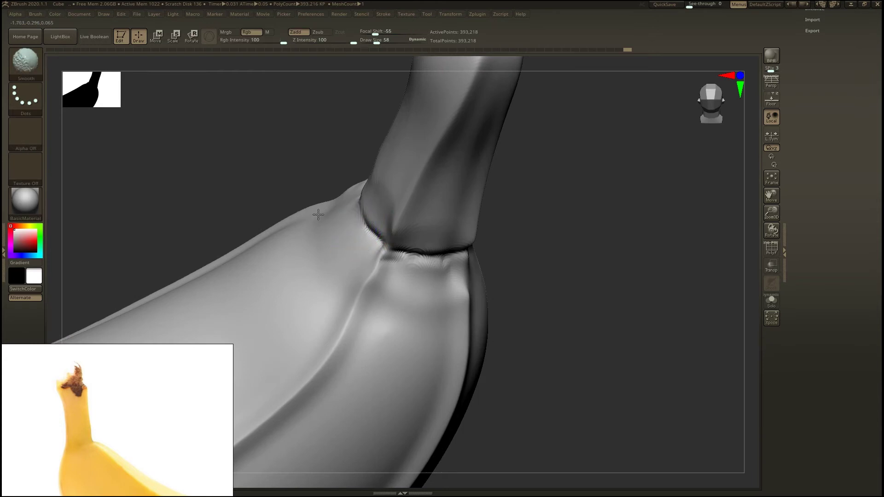
pyautogui.moveTo(326, 233)
pyautogui.mouseDown(button='right')
pyautogui.moveTo(440, 262)
pyautogui.moveTo(415, 249)
pyautogui.mouseUp(button='right')
pyautogui.press('shift')
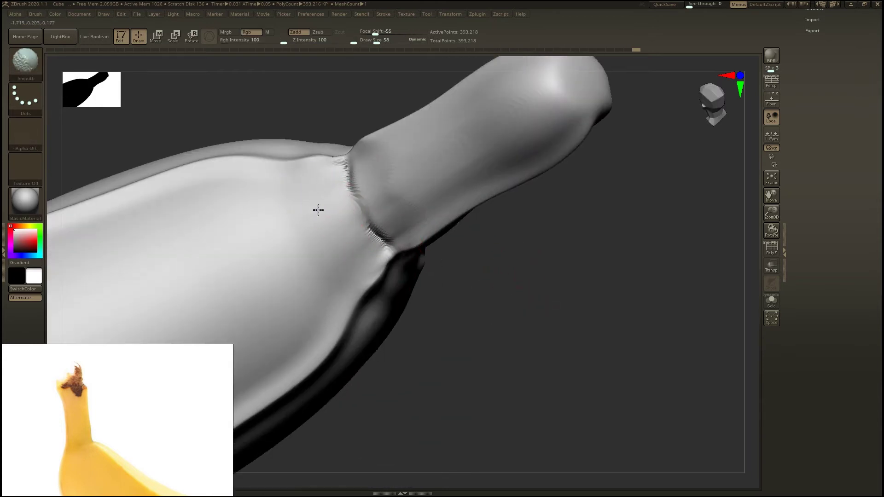
pyautogui.moveTo(336, 125)
pyautogui.mouseDown(button='right')
pyautogui.moveTo(306, 118)
pyautogui.moveTo(480, 322)
pyautogui.moveTo(395, 346)
pyautogui.moveTo(321, 216)
pyautogui.mouseUp(button='right')
pyautogui.moveTo(333, 213); pyautogui.dragTo(316, 261)
pyautogui.keyDown('shift'); pyautogui.moveTo(259, 220); pyautogui.dragTo(247, 217); pyautogui.keyUp('shift')
pyautogui.keyDown('shift'); pyautogui.moveTo(278, 261); pyautogui.dragTo(277, 269); pyautogui.keyUp('shift')
# Set the draw size to 140, show the whole banana in the reference photo and smooth the upper ridge at subdivision level 5
pyautogui.moveTo(349, 351)
pyautogui.keyDown('ctrl'); pyautogui.mouseDown(button='right')
pyautogui.moveTo(322, 315)
pyautogui.moveTo(336, 238)
pyautogui.moveTo(402, 274)
pyautogui.moveTo(330, 344)
pyautogui.moveTo(365, 317)
pyautogui.moveTo(341, 332)
pyautogui.moveTo(294, 323)
pyautogui.moveTo(312, 276)
pyautogui.moveTo(316, 306)
pyautogui.moveTo(403, 318)
pyautogui.moveTo(346, 324)
pyautogui.moveTo(346, 338)
pyautogui.mouseUp(button='right'); pyautogui.keyUp('ctrl')
pyautogui.press('s')
pyautogui.moveTo(351, 296); pyautogui.dragTo(359, 296)
pyautogui.moveTo(138, 447); pyautogui.dragTo(93, 371, button='middle')
pyautogui.scroll(-3, 86, 388)
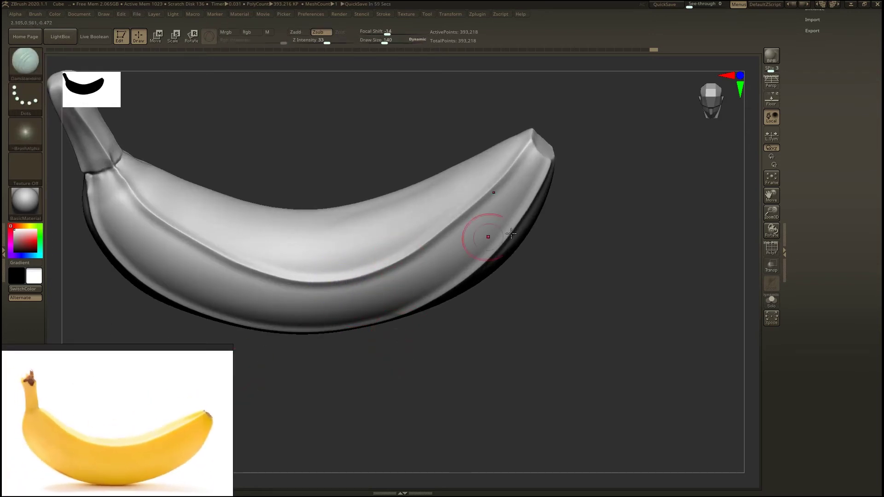
pyautogui.moveTo(482, 237); pyautogui.dragTo(529, 193, button='right')
pyautogui.scroll(5, 831, 164)
pyautogui.scroll(5, 856, 246)
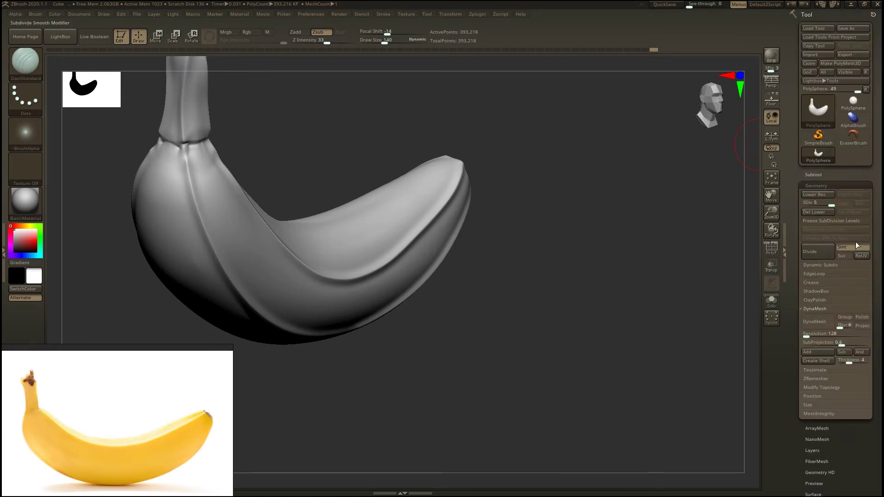
pyautogui.moveTo(529, 264)
pyautogui.mouseDown(button='right')
pyautogui.moveTo(401, 158)
pyautogui.moveTo(397, 201)
pyautogui.mouseUp(button='right')
pyautogui.keyDown('shift'); pyautogui.moveTo(391, 256); pyautogui.dragTo(373, 272); pyautogui.keyUp('shift')
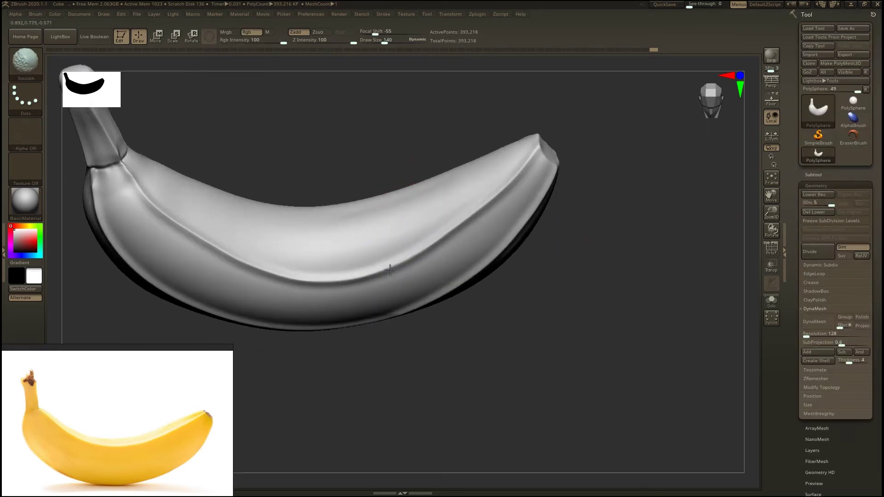
pyautogui.keyDown('shift'); pyautogui.moveTo(247, 258); pyautogui.dragTo(414, 272); pyautogui.keyUp('shift')
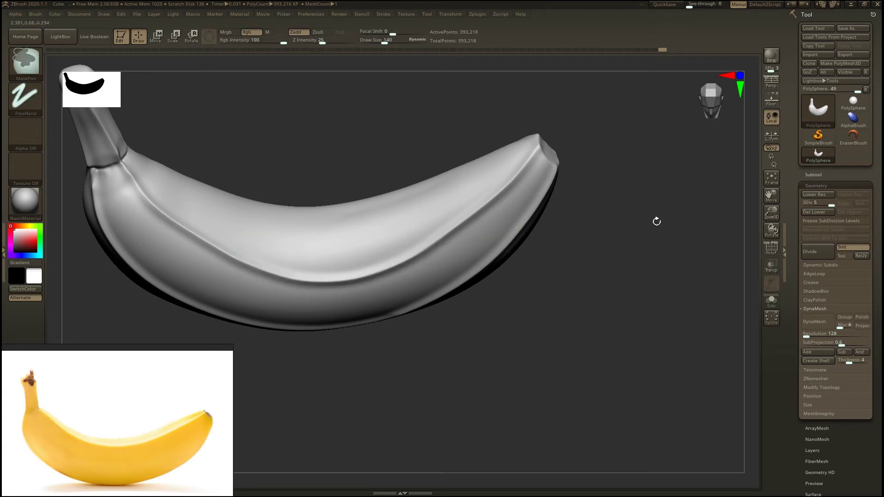
# Try smoothing the upper ridge at subdivision levels 2 and 1, and return to level 5
pyautogui.moveTo(816, 205); pyautogui.dragTo(811, 204)
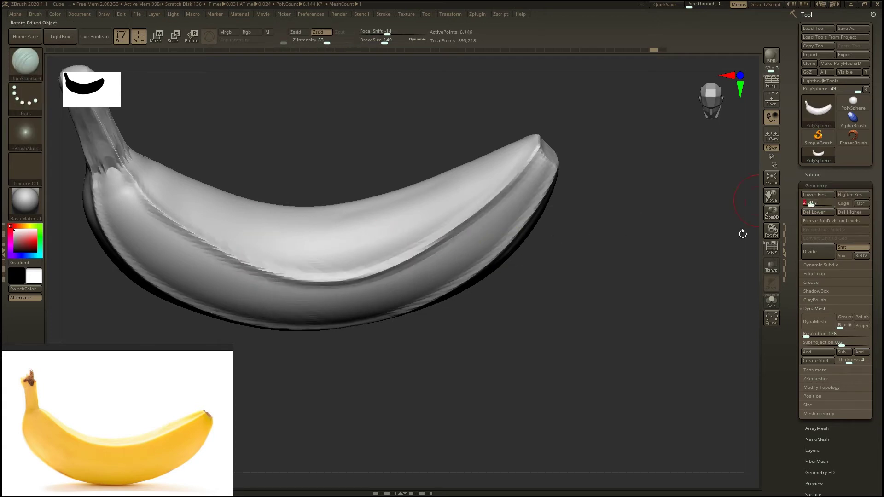
pyautogui.keyDown('shift'); pyautogui.moveTo(233, 257); pyautogui.dragTo(144, 198); pyautogui.keyUp('shift')
pyautogui.moveTo(203, 239)
pyautogui.keyDown('shift'); pyautogui.mouseDown()
pyautogui.moveTo(342, 263)
pyautogui.moveTo(456, 211)
pyautogui.moveTo(595, 245)
pyautogui.mouseUp(); pyautogui.keyUp('shift')
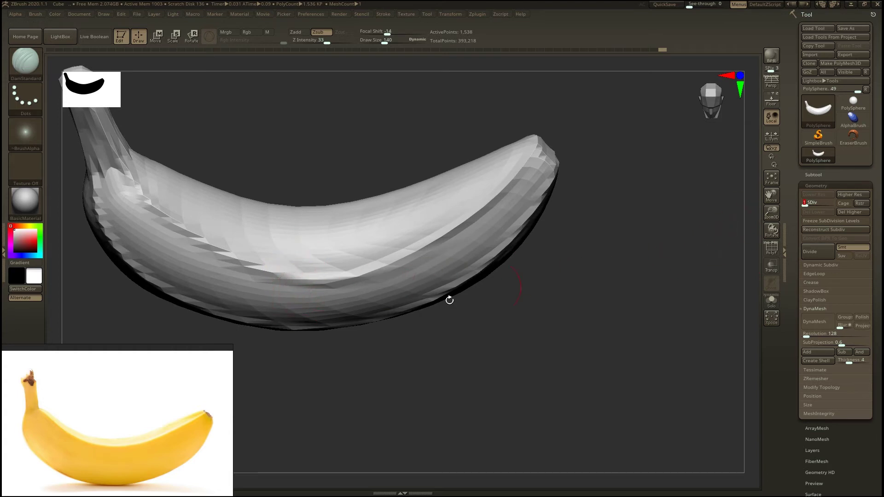
pyautogui.moveTo(517, 239); pyautogui.dragTo(396, 380)
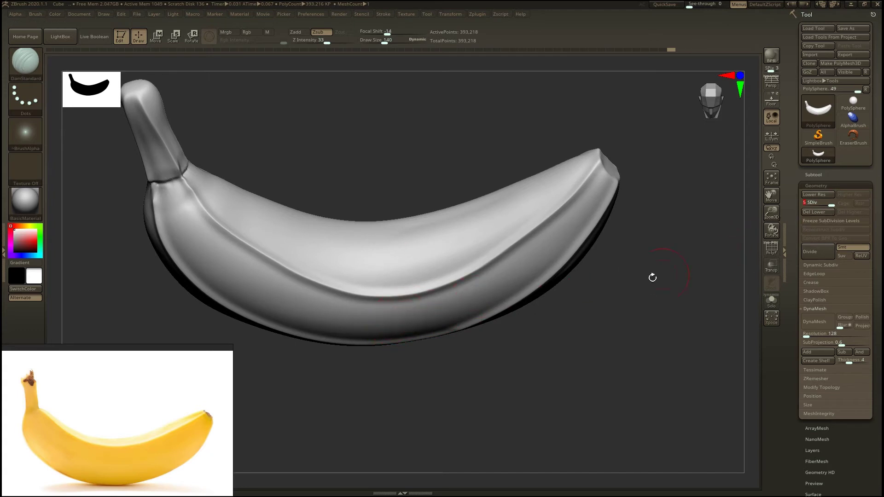
# Lower the mesh to subdivision level 3 and smooth the upper and lower ridges along the banana
pyautogui.click(820, 206)
pyautogui.moveTo(206, 220)
pyautogui.keyDown('shift'); pyautogui.mouseDown()
pyautogui.moveTo(316, 275)
pyautogui.moveTo(385, 288)
pyautogui.moveTo(475, 261)
pyautogui.moveTo(553, 212)
pyautogui.mouseUp(); pyautogui.keyUp('shift')
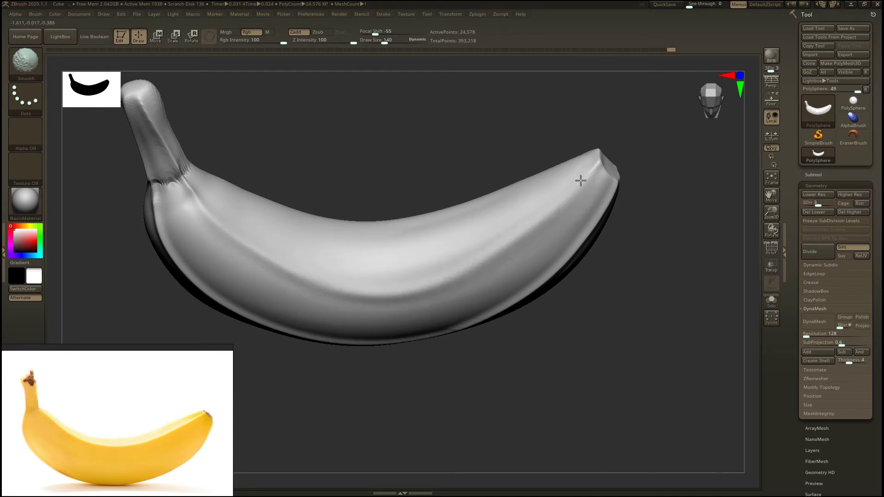
pyautogui.moveTo(645, 310); pyautogui.dragTo(339, 263)
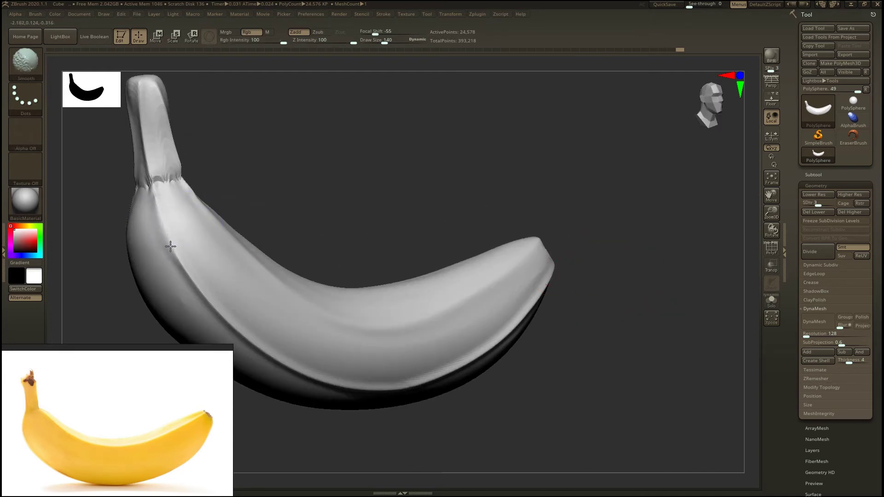
pyautogui.moveTo(220, 309)
pyautogui.keyDown('shift'); pyautogui.mouseDown()
pyautogui.moveTo(272, 357)
pyautogui.moveTo(332, 382)
pyautogui.moveTo(429, 380)
pyautogui.moveTo(509, 332)
pyautogui.mouseUp(); pyautogui.keyUp('shift')
pyautogui.moveTo(594, 296); pyautogui.dragTo(483, 323)
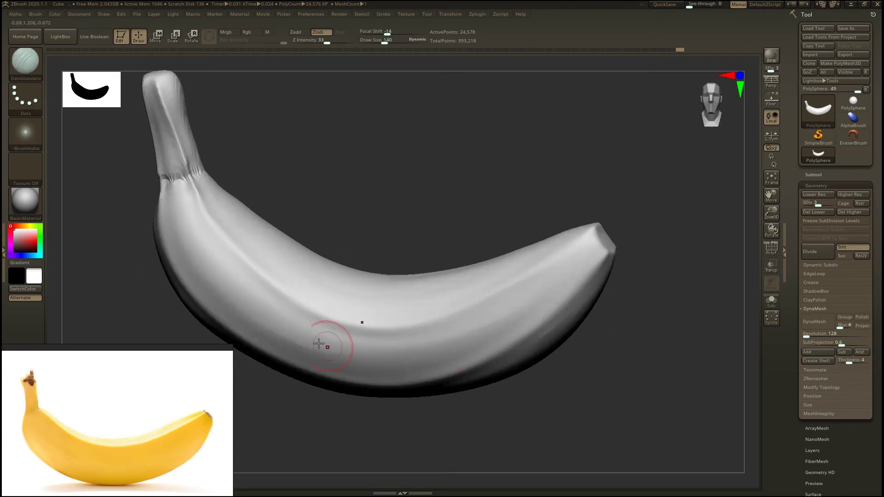
# Set the draw size to 104 and soften the side ridge from below the stem to the blossom tip
pyautogui.press('s')
pyautogui.moveTo(263, 284); pyautogui.dragTo(259, 286)
pyautogui.moveTo(175, 219); pyautogui.dragTo(248, 304)
pyautogui.moveTo(396, 354); pyautogui.dragTo(525, 302)
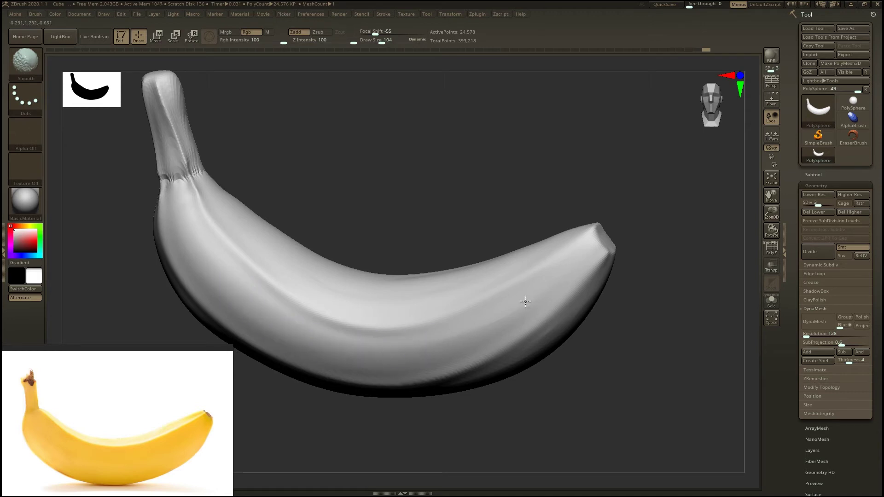
# Smooth the peel near the blossom tip, below the stem and along the banana's underside
pyautogui.moveTo(595, 312)
pyautogui.mouseDown()
pyautogui.moveTo(653, 357)
pyautogui.moveTo(637, 280)
pyautogui.moveTo(365, 312)
pyautogui.moveTo(284, 280)
pyautogui.mouseUp()
pyautogui.keyDown('shift'); pyautogui.moveTo(465, 292); pyautogui.dragTo(607, 267); pyautogui.keyUp('shift')
pyautogui.moveTo(234, 232)
pyautogui.keyDown('shift'); pyautogui.mouseDown()
pyautogui.moveTo(195, 206)
pyautogui.moveTo(204, 234)
pyautogui.mouseUp(); pyautogui.keyUp('shift')
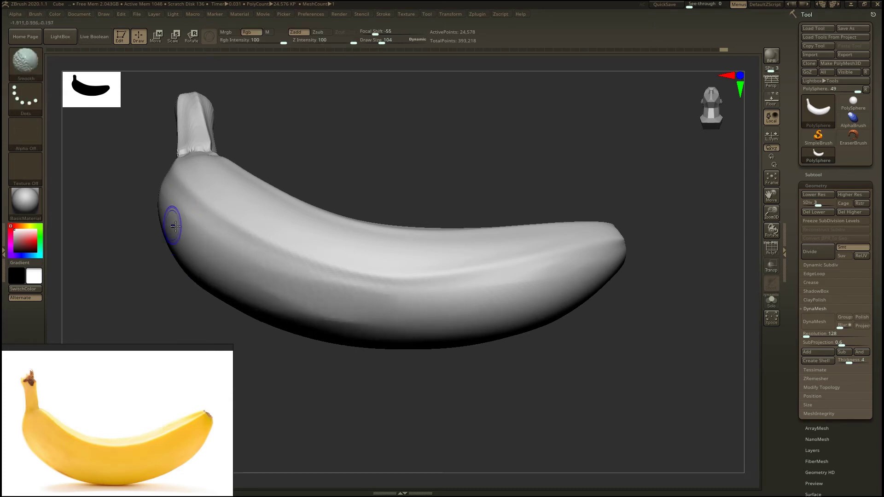
pyautogui.keyDown('shift'); pyautogui.moveTo(331, 313); pyautogui.dragTo(354, 310); pyautogui.keyUp('shift')
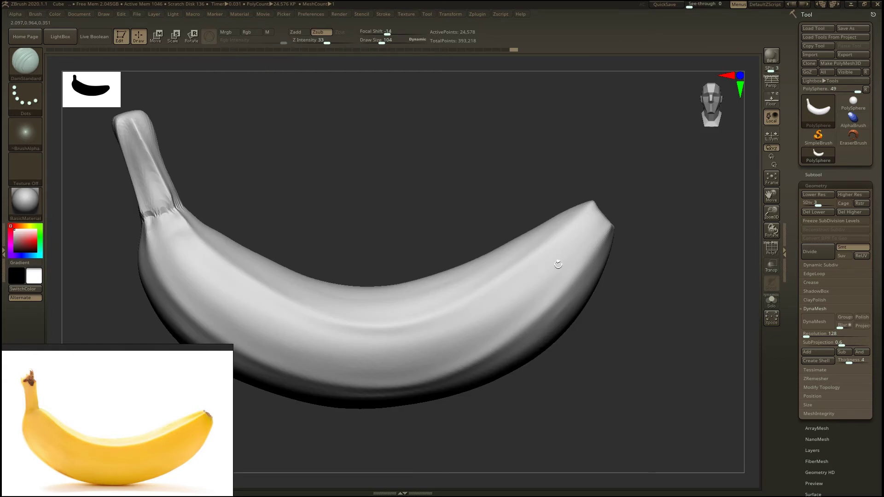
# Carve a hollow into the banana's flat blossom tip with the Clay brush at draw size 72, smoothing beside it
pyautogui.moveTo(512, 168)
pyautogui.mouseDown()
pyautogui.moveTo(636, 300)
pyautogui.moveTo(576, 302)
pyautogui.mouseUp()
pyautogui.moveTo(558, 370); pyautogui.dragTo(233, 247)
pyautogui.moveTo(474, 318)
pyautogui.mouseDown()
pyautogui.moveTo(458, 233)
pyautogui.moveTo(336, 272)
pyautogui.moveTo(362, 252)
pyautogui.moveTo(464, 277)
pyautogui.mouseUp()
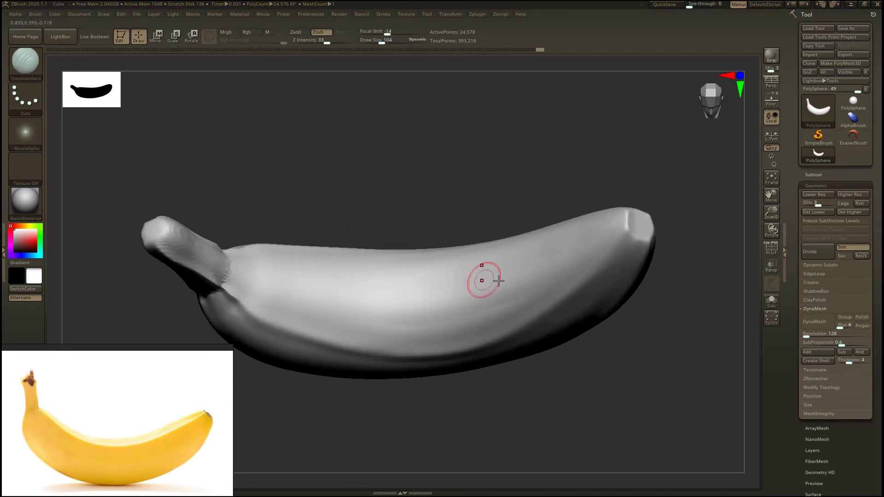
pyautogui.moveTo(589, 382)
pyautogui.mouseDown()
pyautogui.moveTo(603, 387)
pyautogui.moveTo(433, 314)
pyautogui.mouseUp()
pyautogui.keyDown('ctrl'); pyautogui.moveTo(431, 301); pyautogui.dragTo(490, 306, button='right'); pyautogui.keyUp('ctrl')
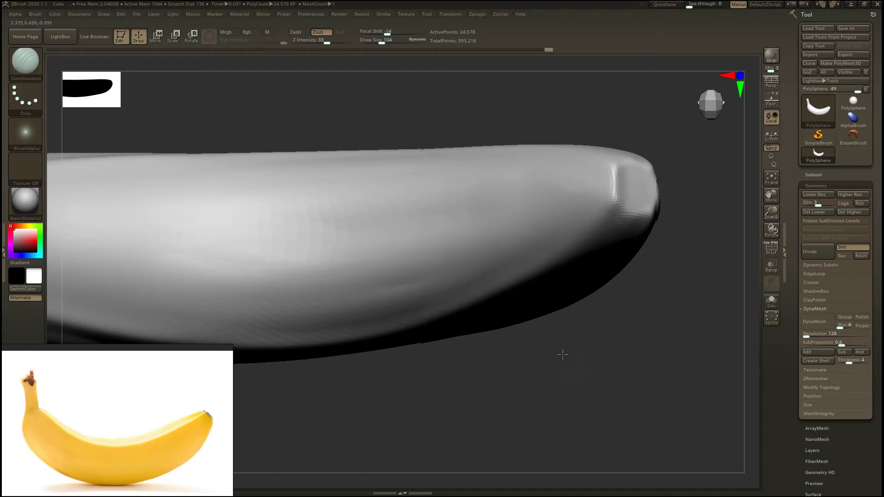
pyautogui.moveTo(562, 363); pyautogui.dragTo(614, 253)
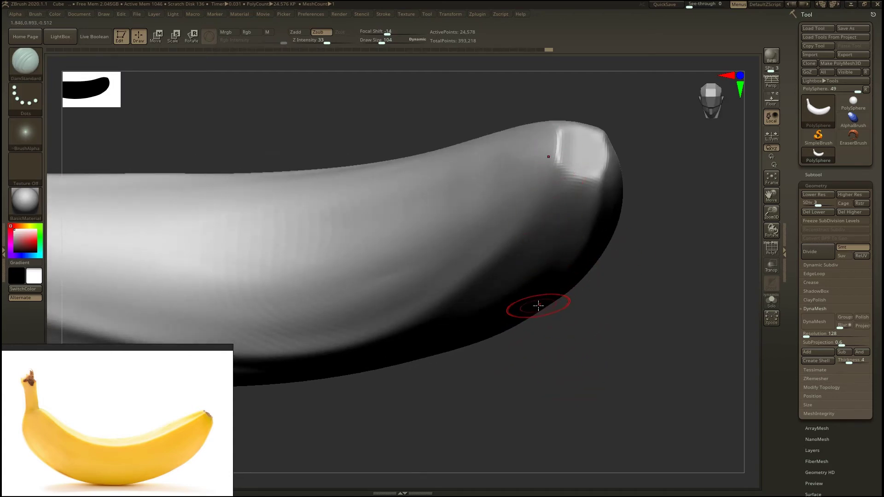
pyautogui.press('b')
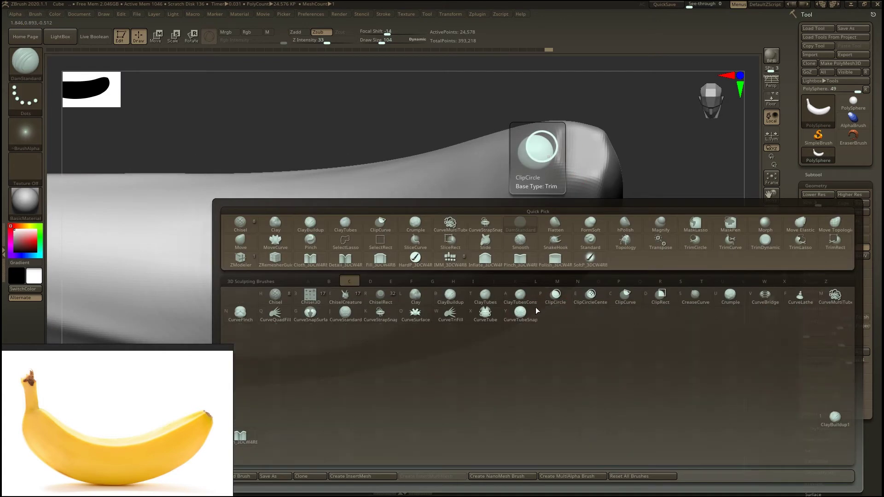
pyautogui.click(416, 297)
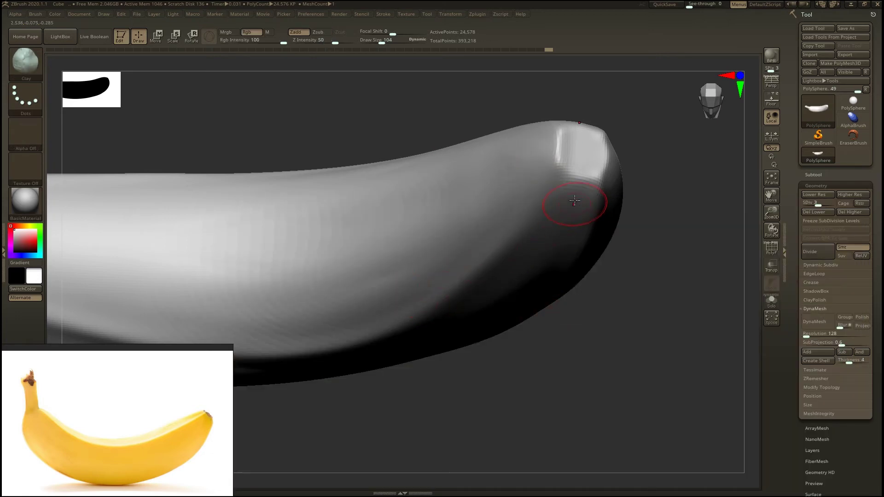
pyautogui.press('[')
pyautogui.moveTo(586, 162)
pyautogui.mouseDown()
pyautogui.moveTo(578, 147)
pyautogui.moveTo(595, 148)
pyautogui.moveTo(560, 141)
pyautogui.moveTo(607, 158)
pyautogui.moveTo(602, 152)
pyautogui.mouseUp()
pyautogui.moveTo(542, 137)
pyautogui.keyDown('shift'); pyautogui.mouseDown()
pyautogui.moveTo(546, 164)
pyautogui.moveTo(582, 190)
pyautogui.mouseUp(); pyautogui.keyUp('shift')
# Smooth the rim of the blossom-tip hollow and the peel leading into it
pyautogui.moveTo(660, 199)
pyautogui.mouseDown()
pyautogui.moveTo(640, 251)
pyautogui.moveTo(655, 231)
pyautogui.moveTo(656, 293)
pyautogui.moveTo(599, 295)
pyautogui.mouseUp()
pyautogui.moveTo(567, 294)
pyautogui.keyDown('shift'); pyautogui.mouseDown()
pyautogui.moveTo(545, 297)
pyautogui.moveTo(555, 304)
pyautogui.moveTo(518, 253)
pyautogui.mouseUp(); pyautogui.keyUp('shift')
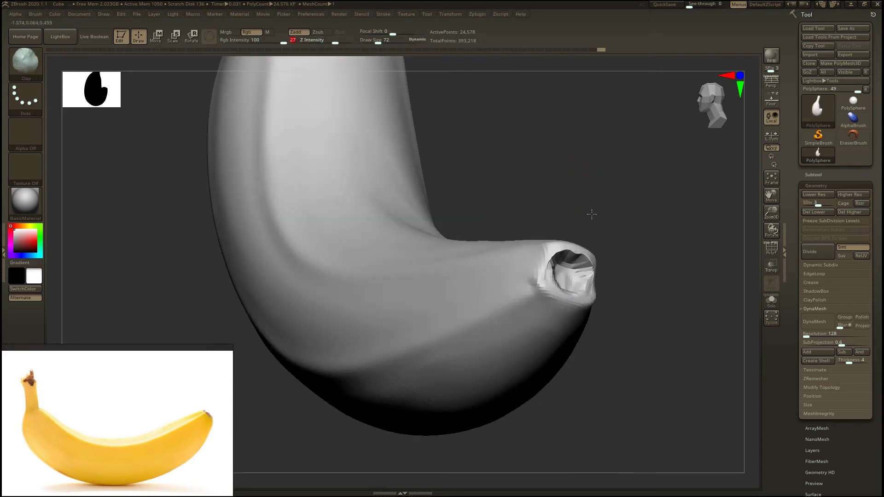
pyautogui.moveTo(571, 276)
pyautogui.keyDown('shift'); pyautogui.mouseDown()
pyautogui.moveTo(563, 287)
pyautogui.moveTo(569, 269)
pyautogui.moveTo(564, 287)
pyautogui.moveTo(551, 290)
pyautogui.mouseUp(); pyautogui.keyUp('shift')
pyautogui.moveTo(599, 340); pyautogui.dragTo(620, 338)
pyautogui.moveTo(537, 286)
pyautogui.keyDown('shift'); pyautogui.mouseDown()
pyautogui.moveTo(529, 275)
pyautogui.moveTo(543, 284)
pyautogui.mouseUp(); pyautogui.keyUp('shift')
pyautogui.moveTo(635, 302); pyautogui.dragTo(548, 302)
# Set the draw size to 45 and refine the blossom hollow's inside, smoothing its outer edge
pyautogui.press('s')
pyautogui.moveTo(581, 273); pyautogui.dragTo(561, 271)
pyautogui.press('s')
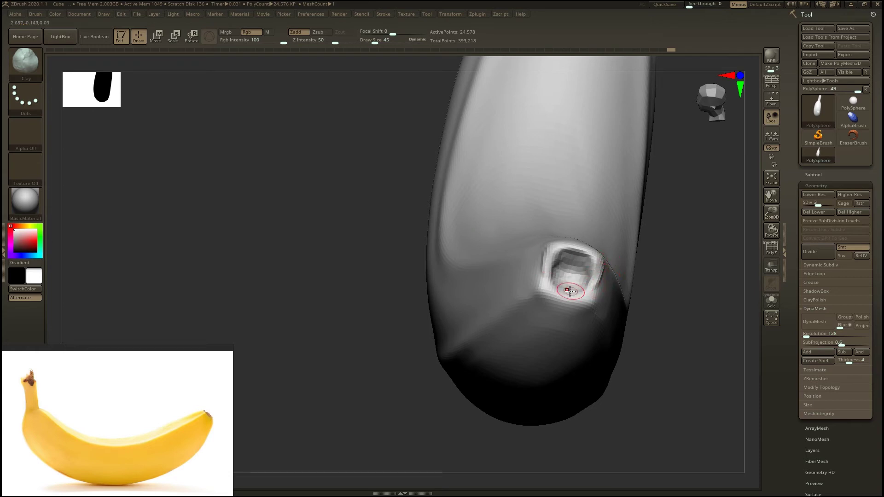
pyautogui.moveTo(548, 287); pyautogui.dragTo(534, 249, button='right')
pyautogui.moveTo(539, 281)
pyautogui.mouseDown()
pyautogui.moveTo(523, 262)
pyautogui.moveTo(534, 255)
pyautogui.mouseUp()
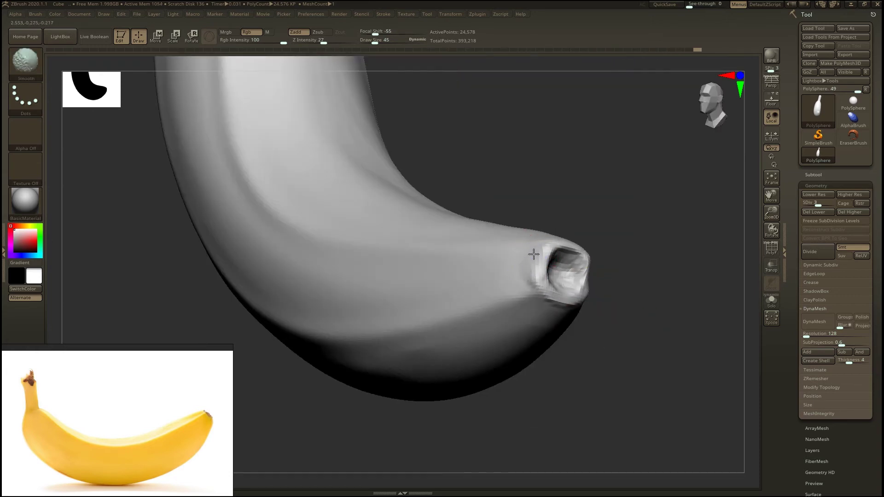
pyautogui.moveTo(623, 327); pyautogui.dragTo(545, 305, button='right')
pyautogui.moveTo(617, 345); pyautogui.dragTo(556, 352)
pyautogui.keyDown('shift'); pyautogui.moveTo(546, 300); pyautogui.dragTo(573, 294); pyautogui.keyUp('shift')
pyautogui.moveTo(447, 375)
pyautogui.mouseDown()
pyautogui.moveTo(498, 369)
pyautogui.moveTo(385, 221)
pyautogui.mouseUp()
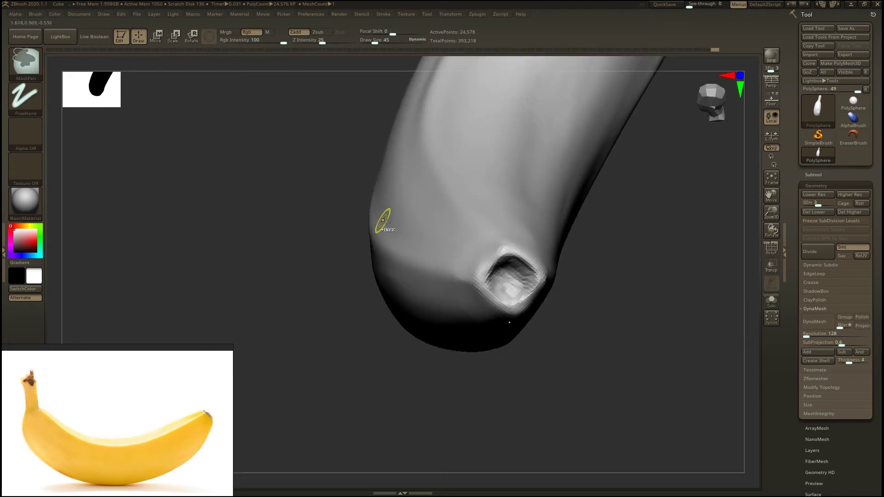
# Set the draw size to 201 and smooth the peel along the banana's back and front sides
pyautogui.keyDown('ctrl'); pyautogui.moveTo(445, 334); pyautogui.dragTo(387, 342, button='right'); pyautogui.keyUp('ctrl')
pyautogui.moveTo(387, 342); pyautogui.dragTo(476, 304)
pyautogui.keyDown('ctrl'); pyautogui.moveTo(353, 351); pyautogui.dragTo(339, 316, button='right'); pyautogui.keyUp('ctrl')
pyautogui.keyDown('alt'); pyautogui.moveTo(334, 371); pyautogui.dragTo(496, 308, button='right'); pyautogui.keyUp('alt')
pyautogui.moveTo(588, 383)
pyautogui.mouseDown()
pyautogui.moveTo(592, 336)
pyautogui.moveTo(618, 322)
pyautogui.mouseUp()
pyautogui.press('s')
pyautogui.moveTo(621, 321); pyautogui.dragTo(645, 322)
pyautogui.press('shift')
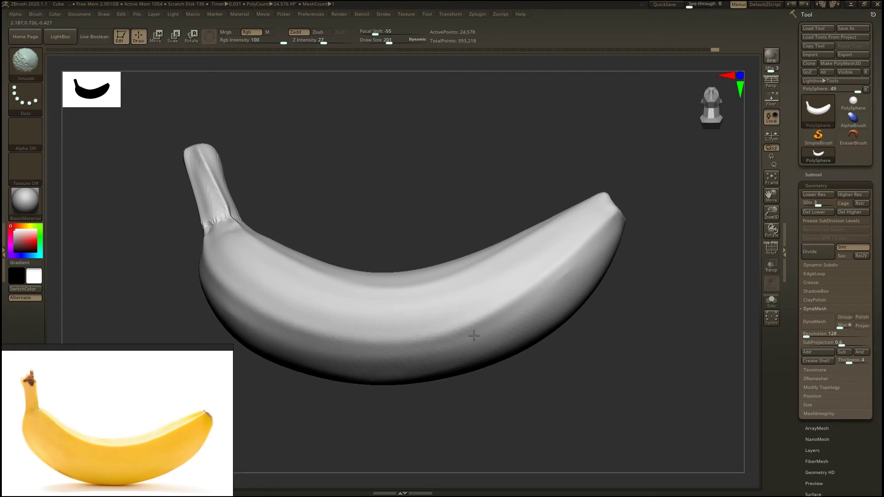
pyautogui.moveTo(570, 277); pyautogui.dragTo(297, 229, button='right')
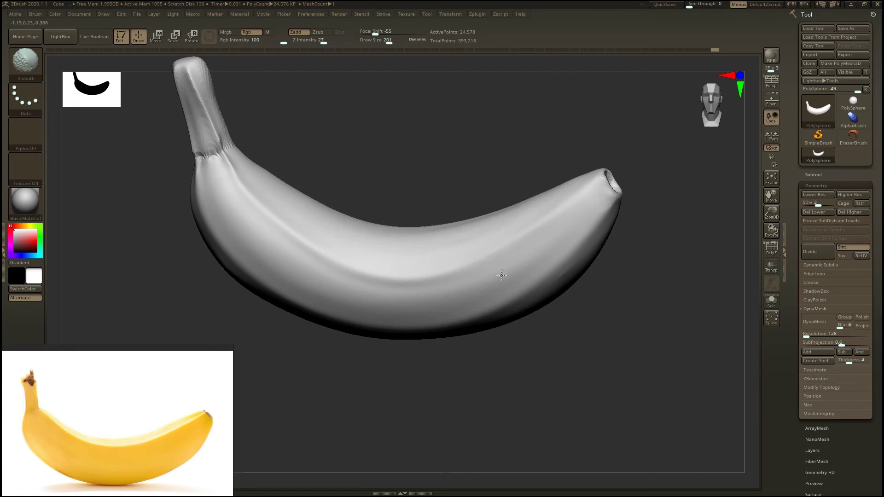
# Return the mesh to subdivision level 5 and bring up the banana-bunch reference enlarged on the cut stem
pyautogui.moveTo(313, 249)
pyautogui.keyDown('alt'); pyautogui.mouseDown(button='right')
pyautogui.moveTo(335, 286)
pyautogui.moveTo(420, 343)
pyautogui.mouseUp(button='right'); pyautogui.keyUp('alt')
pyautogui.keyDown('ctrl'); pyautogui.moveTo(420, 343); pyautogui.dragTo(453, 216, button='right'); pyautogui.keyUp('ctrl')
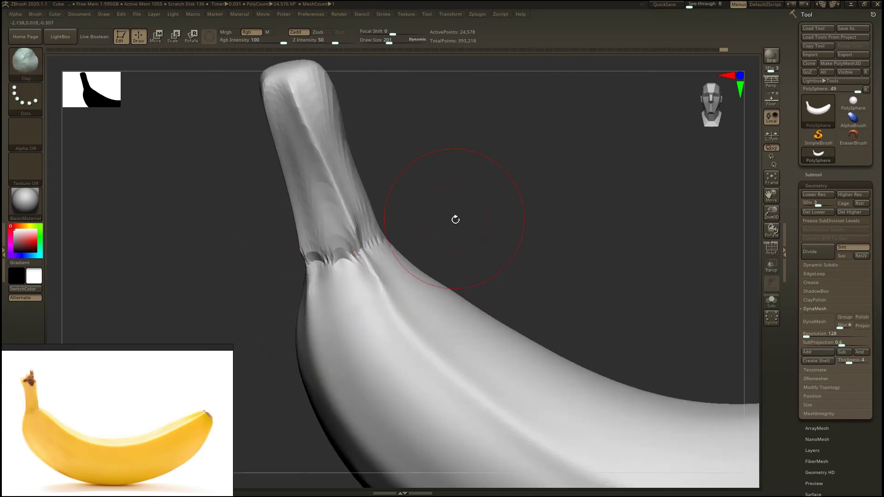
pyautogui.keyDown('ctrl'); pyautogui.moveTo(309, 215); pyautogui.dragTo(509, 203, button='right'); pyautogui.keyUp('ctrl')
pyautogui.press('s')
pyautogui.moveTo(512, 206); pyautogui.dragTo(502, 206)
pyautogui.moveTo(70, 357); pyautogui.dragTo(110, 330, button='middle')
pyautogui.moveTo(171, 487); pyautogui.dragTo(177, 356, button='middle')
pyautogui.scroll(8, 108, 443)
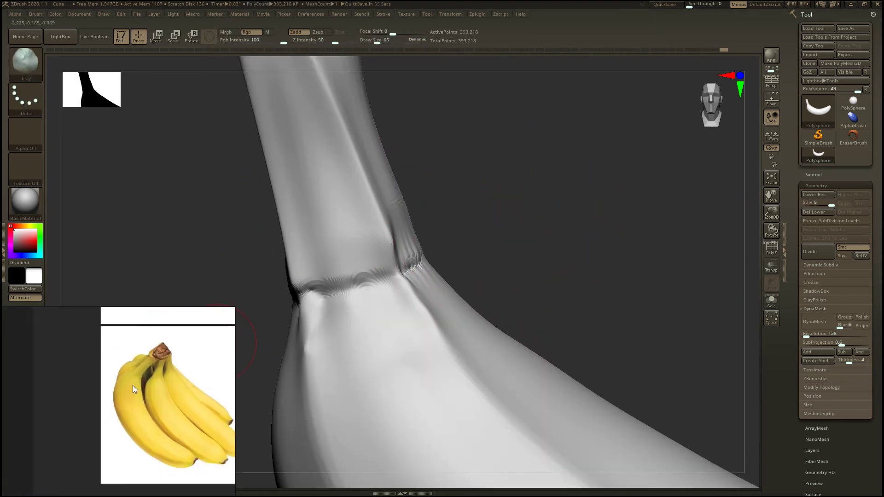
pyautogui.moveTo(122, 386); pyautogui.dragTo(122, 396, button='middle')
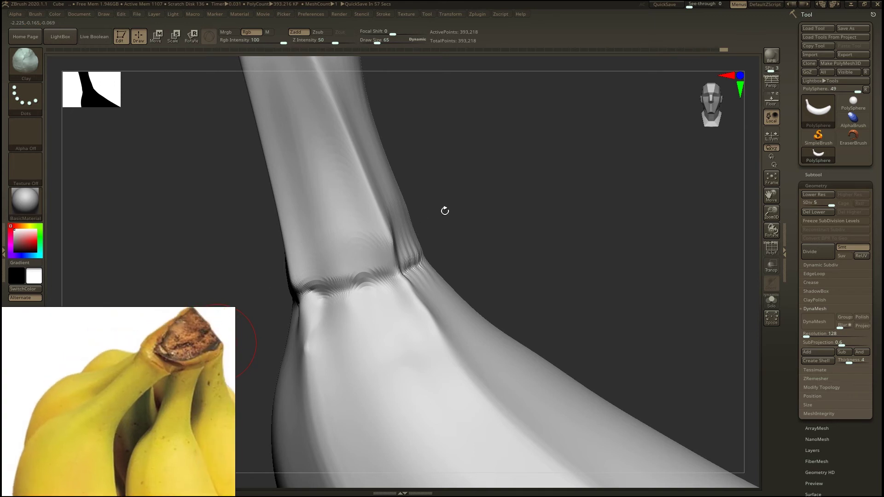
# Sculpt lengthwise hollows down the stem's front face with the Clay brush at draw size 51
pyautogui.moveTo(453, 230)
pyautogui.keyDown('ctrl'); pyautogui.mouseDown(button='right')
pyautogui.moveTo(375, 214)
pyautogui.moveTo(462, 215)
pyautogui.moveTo(489, 276)
pyautogui.moveTo(435, 224)
pyautogui.mouseUp(button='right'); pyautogui.keyUp('ctrl')
pyautogui.press('b')
pyautogui.press('c')
pyautogui.press('l')
pyautogui.moveTo(460, 219); pyautogui.dragTo(467, 220, button='right')
pyautogui.press('s')
pyautogui.moveTo(467, 220); pyautogui.dragTo(465, 220)
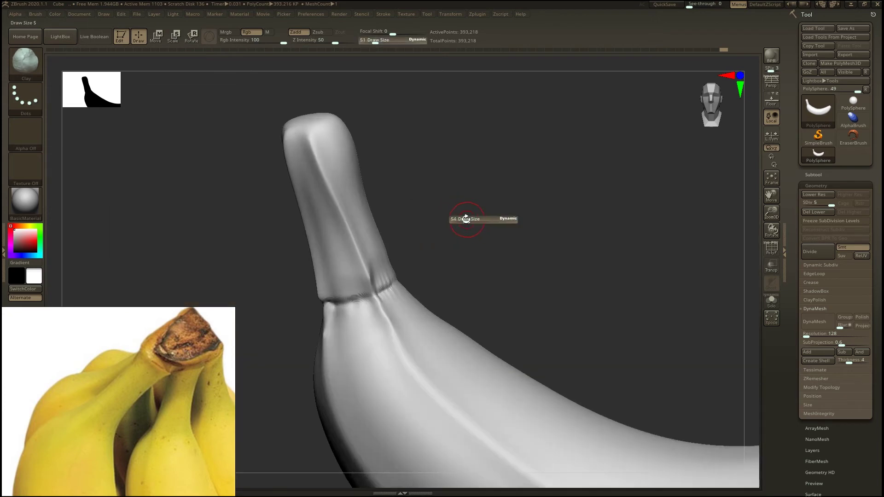
pyautogui.moveTo(467, 219); pyautogui.dragTo(474, 219, button='right')
pyautogui.moveTo(305, 159); pyautogui.dragTo(337, 214)
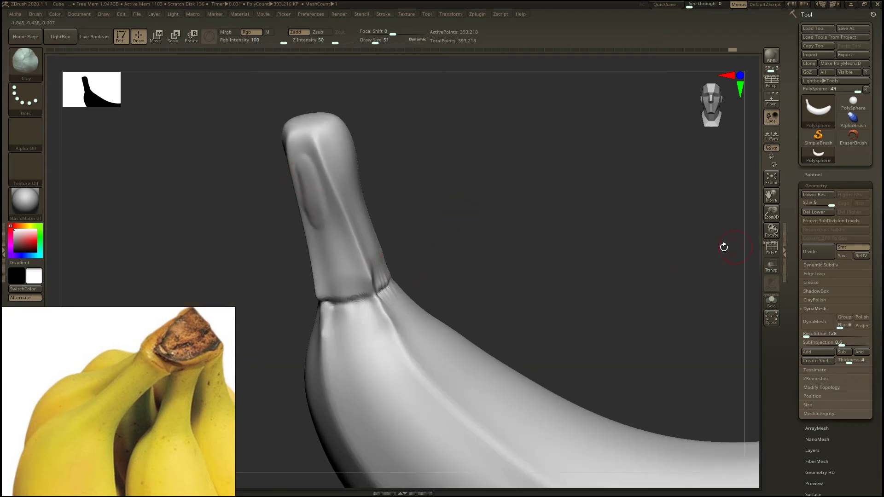
pyautogui.moveTo(306, 148)
pyautogui.mouseDown()
pyautogui.moveTo(330, 267)
pyautogui.moveTo(336, 238)
pyautogui.moveTo(315, 163)
pyautogui.moveTo(340, 276)
pyautogui.mouseUp()
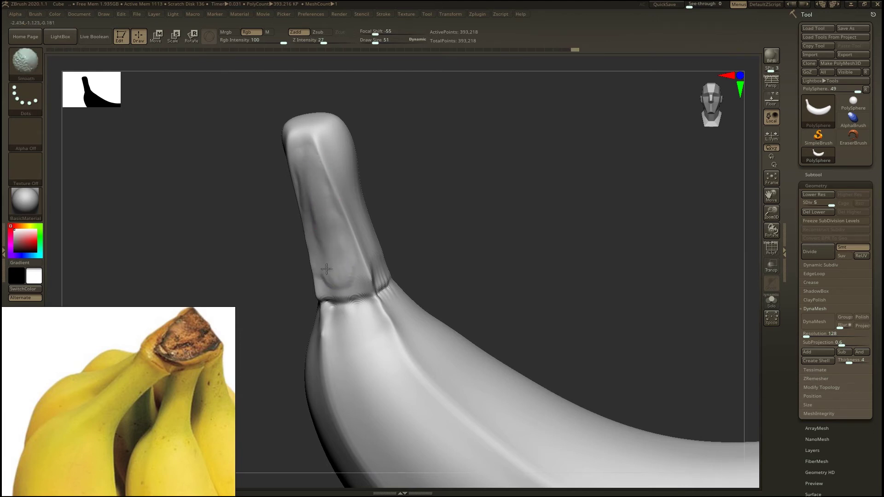
# Set the Smooth brush's intensity to 65, soften the front hollows and sculpt grooves around the stem's other sides
pyautogui.keyDown('shift'); pyautogui.moveTo(315, 187); pyautogui.dragTo(308, 182); pyautogui.keyUp('shift')
pyautogui.keyDown('shift'); pyautogui.click(342, 41); pyautogui.keyUp('shift')
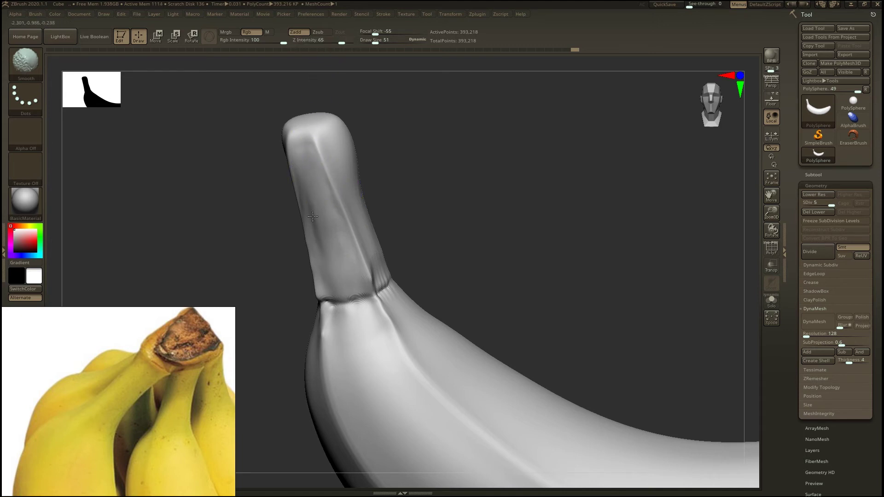
pyautogui.moveTo(411, 185)
pyautogui.mouseDown()
pyautogui.moveTo(376, 196)
pyautogui.moveTo(367, 179)
pyautogui.moveTo(381, 237)
pyautogui.mouseUp()
pyautogui.moveTo(469, 185); pyautogui.dragTo(406, 166)
pyautogui.moveTo(355, 148); pyautogui.dragTo(415, 251)
pyautogui.moveTo(512, 194)
pyautogui.mouseDown()
pyautogui.moveTo(446, 183)
pyautogui.moveTo(438, 193)
pyautogui.mouseUp()
pyautogui.moveTo(369, 191)
pyautogui.mouseDown()
pyautogui.moveTo(384, 259)
pyautogui.moveTo(363, 199)
pyautogui.moveTo(368, 135)
pyautogui.moveTo(383, 251)
pyautogui.mouseUp()
pyautogui.moveTo(361, 138)
pyautogui.mouseDown()
pyautogui.moveTo(382, 256)
pyautogui.moveTo(356, 172)
pyautogui.mouseUp()
# Hollow out the stem's cut end with the Clay brush, refining it at subdivision level 4 and draw size 26
pyautogui.moveTo(356, 137)
pyautogui.keyDown('shift'); pyautogui.mouseDown()
pyautogui.moveTo(357, 111)
pyautogui.moveTo(347, 109)
pyautogui.mouseUp(); pyautogui.keyUp('shift')
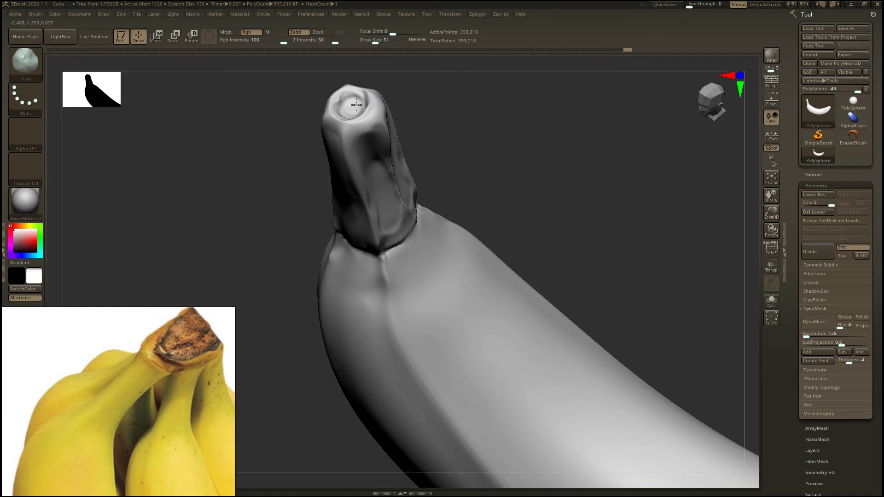
pyautogui.moveTo(404, 120)
pyautogui.mouseDown()
pyautogui.moveTo(364, 190)
pyautogui.moveTo(355, 154)
pyautogui.moveTo(334, 170)
pyautogui.moveTo(327, 198)
pyautogui.moveTo(369, 191)
pyautogui.mouseUp()
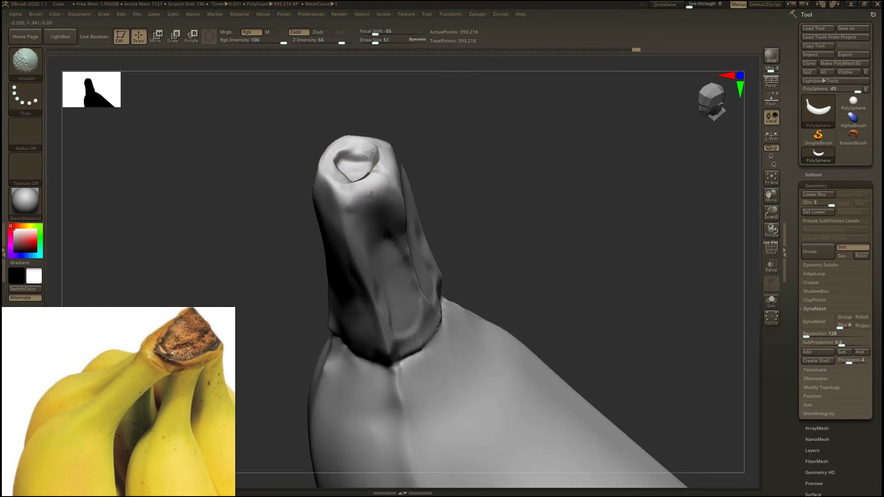
pyautogui.press('s')
pyautogui.moveTo(439, 150); pyautogui.dragTo(419, 154)
pyautogui.press('shift')
pyautogui.click(829, 205)
pyautogui.moveTo(823, 205); pyautogui.dragTo(823, 206)
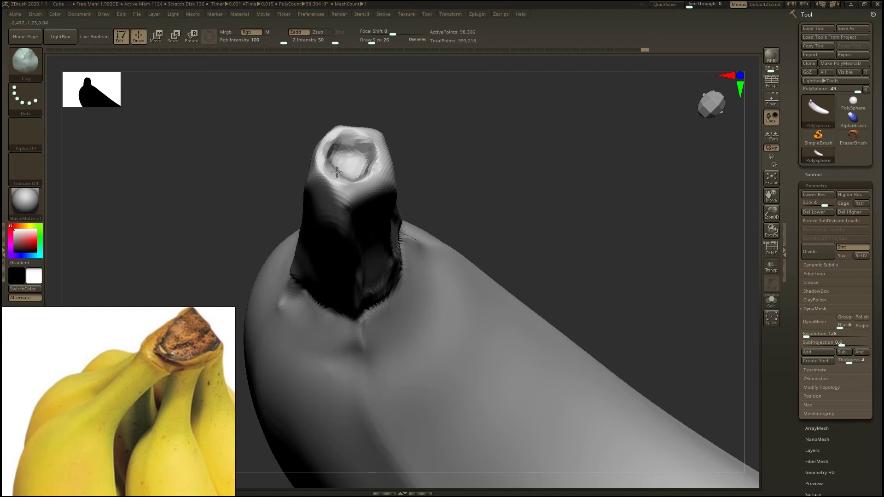
pyautogui.moveTo(346, 149)
pyautogui.mouseDown()
pyautogui.moveTo(339, 148)
pyautogui.moveTo(365, 159)
pyautogui.mouseUp()
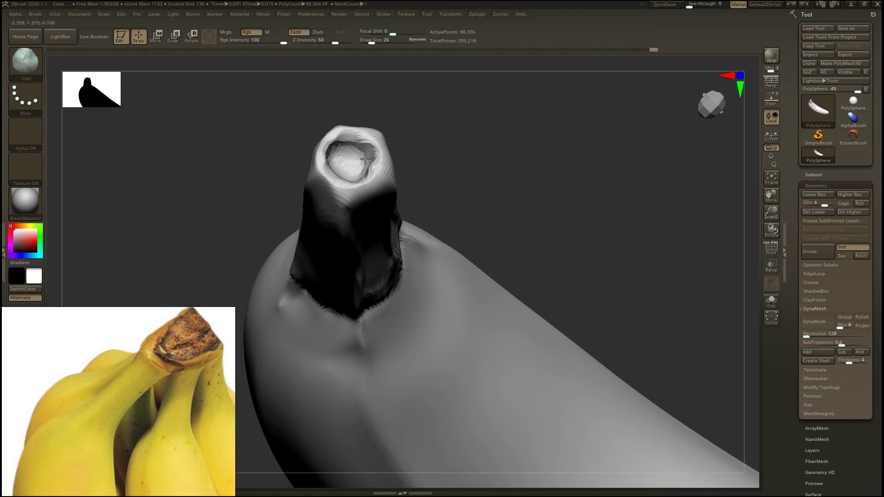
# Smooth the rim of the stem's hollow end, set the draw size to 48 and return to subdivision level 5
pyautogui.moveTo(439, 189)
pyautogui.mouseDown()
pyautogui.moveTo(423, 138)
pyautogui.moveTo(438, 198)
pyautogui.moveTo(466, 172)
pyautogui.moveTo(403, 174)
pyautogui.mouseUp()
pyautogui.press('s')
pyautogui.moveTo(303, 196)
pyautogui.mouseDown()
pyautogui.moveTo(310, 140)
pyautogui.moveTo(306, 248)
pyautogui.moveTo(325, 207)
pyautogui.moveTo(320, 253)
pyautogui.moveTo(331, 177)
pyautogui.moveTo(256, 152)
pyautogui.moveTo(209, 269)
pyautogui.moveTo(281, 119)
pyautogui.moveTo(206, 261)
pyautogui.mouseUp()
pyautogui.keyDown('shift'); pyautogui.moveTo(282, 122); pyautogui.dragTo(299, 97); pyautogui.keyUp('shift')
pyautogui.moveTo(431, 175)
pyautogui.mouseDown()
pyautogui.moveTo(393, 192)
pyautogui.moveTo(402, 158)
pyautogui.moveTo(368, 161)
pyautogui.mouseUp()
pyautogui.press('d')
# Soften the stem's front face from the hollow rim down to its base
pyautogui.keyDown('shift'); pyautogui.moveTo(233, 156); pyautogui.dragTo(237, 166); pyautogui.keyUp('shift')
pyautogui.moveTo(394, 225)
pyautogui.keyDown('shift'); pyautogui.mouseDown()
pyautogui.moveTo(405, 182)
pyautogui.moveTo(403, 223)
pyautogui.moveTo(188, 168)
pyautogui.moveTo(212, 237)
pyautogui.moveTo(211, 280)
pyautogui.mouseUp(); pyautogui.keyUp('shift')
pyautogui.moveTo(190, 128)
pyautogui.mouseDown()
pyautogui.moveTo(221, 222)
pyautogui.moveTo(194, 180)
pyautogui.mouseUp()
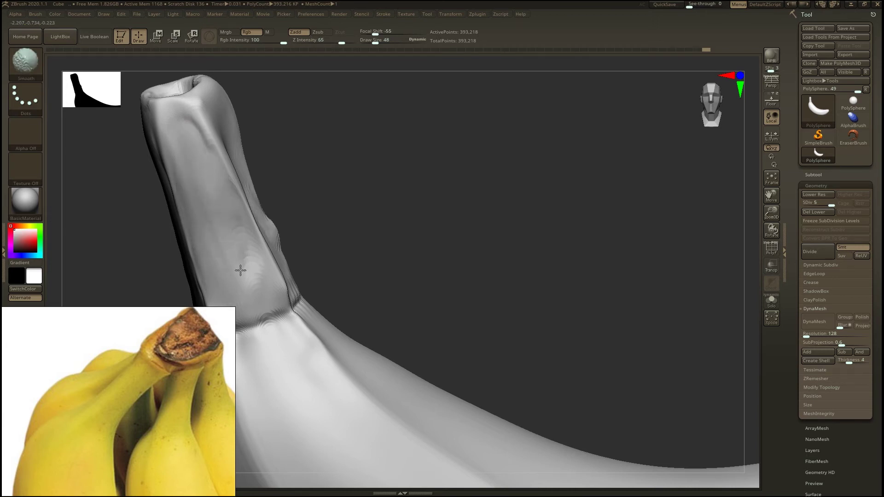
pyautogui.keyDown('shift'); pyautogui.moveTo(198, 138); pyautogui.dragTo(189, 125); pyautogui.keyUp('shift')
# Build up the stem's side ridge and smooth the surface around it down to the base crease
pyautogui.moveTo(305, 198)
pyautogui.mouseDown()
pyautogui.moveTo(276, 195)
pyautogui.moveTo(241, 158)
pyautogui.moveTo(272, 198)
pyautogui.mouseUp()
pyautogui.moveTo(291, 159)
pyautogui.mouseDown()
pyautogui.moveTo(306, 166)
pyautogui.moveTo(282, 147)
pyautogui.mouseUp()
pyautogui.moveTo(258, 145)
pyautogui.mouseDown()
pyautogui.moveTo(259, 195)
pyautogui.moveTo(295, 251)
pyautogui.mouseUp()
pyautogui.moveTo(233, 158)
pyautogui.keyDown('shift'); pyautogui.mouseDown()
pyautogui.moveTo(251, 174)
pyautogui.moveTo(234, 150)
pyautogui.moveTo(289, 234)
pyautogui.mouseUp(); pyautogui.keyUp('shift')
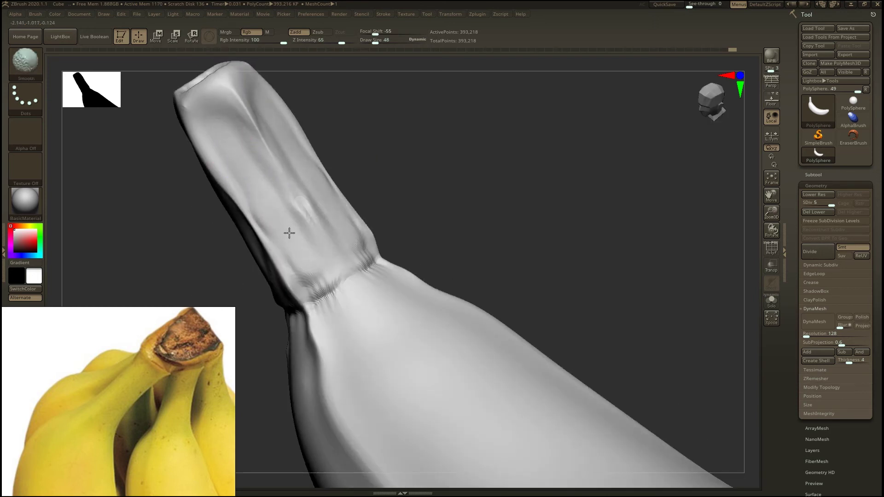
pyautogui.moveTo(215, 121)
pyautogui.keyDown('shift'); pyautogui.mouseDown()
pyautogui.moveTo(231, 133)
pyautogui.moveTo(254, 198)
pyautogui.mouseUp(); pyautogui.keyUp('shift')
pyautogui.keyDown('shift'); pyautogui.moveTo(213, 100); pyautogui.dragTo(231, 134); pyautogui.keyUp('shift')
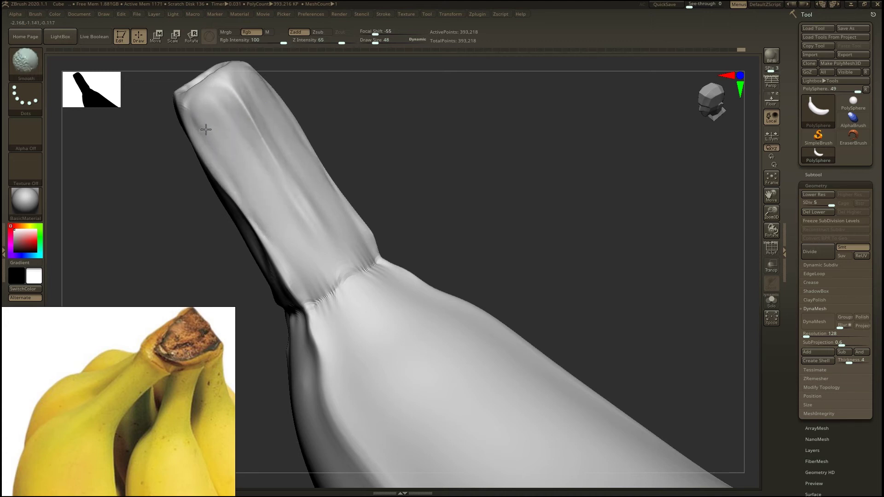
pyautogui.keyDown('shift'); pyautogui.moveTo(208, 117); pyautogui.dragTo(310, 199); pyautogui.keyUp('shift')
# Smooth the stem's remaining faces and edges all the way around
pyautogui.moveTo(346, 124); pyautogui.dragTo(397, 177)
pyautogui.keyDown('shift'); pyautogui.moveTo(235, 183); pyautogui.dragTo(195, 151); pyautogui.keyUp('shift')
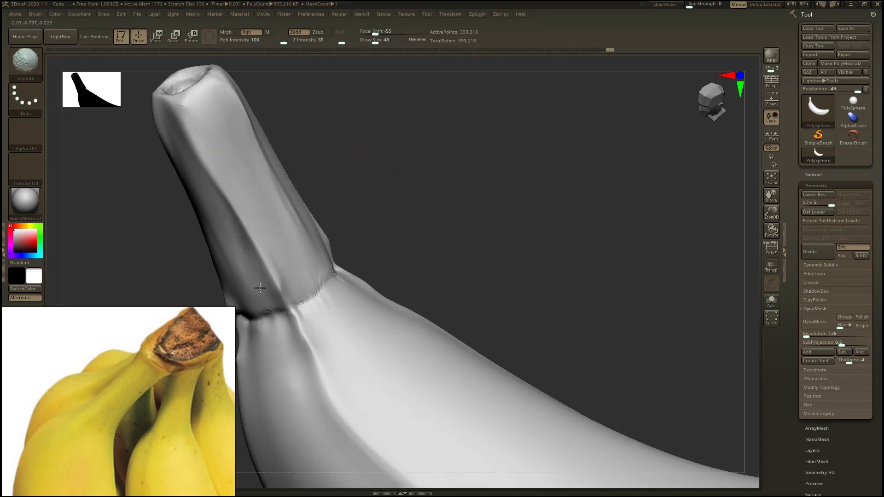
pyautogui.moveTo(359, 145); pyautogui.dragTo(212, 132)
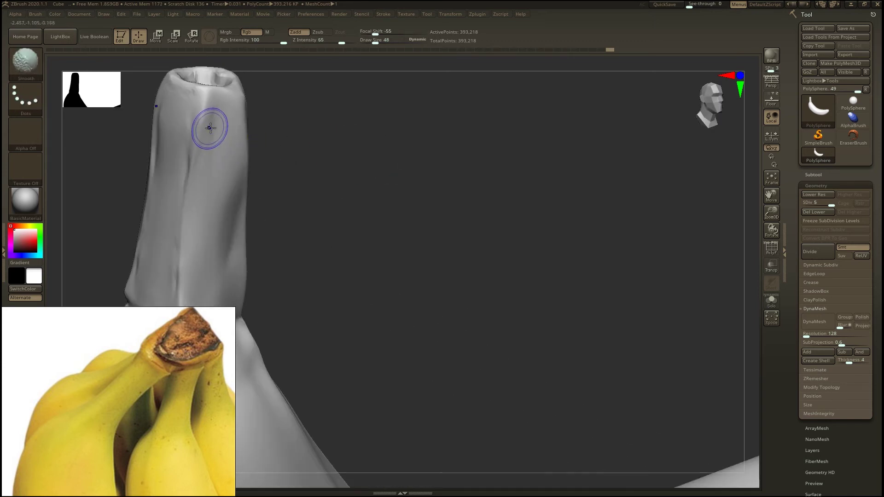
pyautogui.moveTo(348, 152)
pyautogui.keyDown('alt'); pyautogui.mouseDown()
pyautogui.moveTo(481, 200)
pyautogui.moveTo(231, 257)
pyautogui.mouseUp(); pyautogui.keyUp('alt')
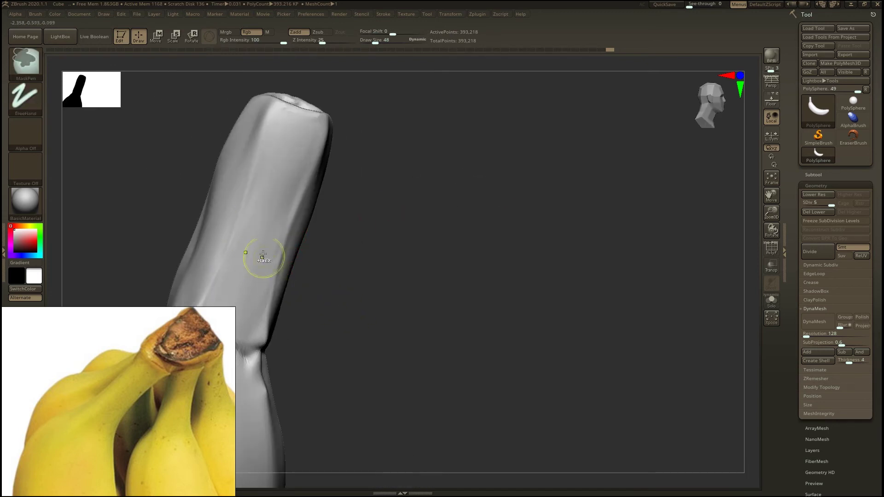
pyautogui.moveTo(350, 230); pyautogui.dragTo(386, 256)
pyautogui.press('shift')
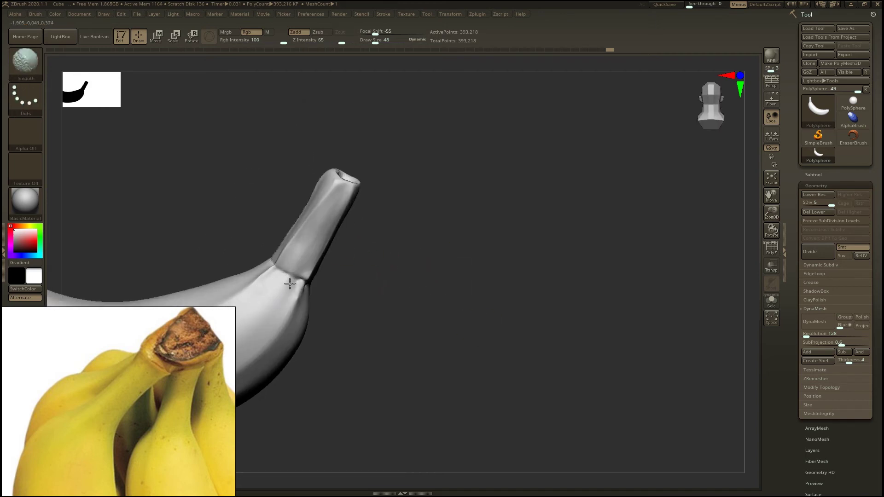
# Smooth the peel where the stem joins the banana's body on the back side
pyautogui.moveTo(414, 290)
pyautogui.mouseDown(button='right')
pyautogui.moveTo(456, 278)
pyautogui.moveTo(480, 298)
pyautogui.moveTo(460, 257)
pyautogui.moveTo(428, 276)
pyautogui.mouseUp(button='right')
pyautogui.press('shift')
pyautogui.moveTo(319, 296)
pyautogui.mouseDown(button='right')
pyautogui.moveTo(387, 258)
pyautogui.moveTo(303, 282)
pyautogui.mouseUp(button='right')
pyautogui.moveTo(303, 282)
pyautogui.keyDown('ctrl'); pyautogui.mouseDown(button='right')
pyautogui.moveTo(308, 226)
pyautogui.moveTo(313, 243)
pyautogui.mouseUp(button='right'); pyautogui.keyUp('ctrl')
pyautogui.press('shift')
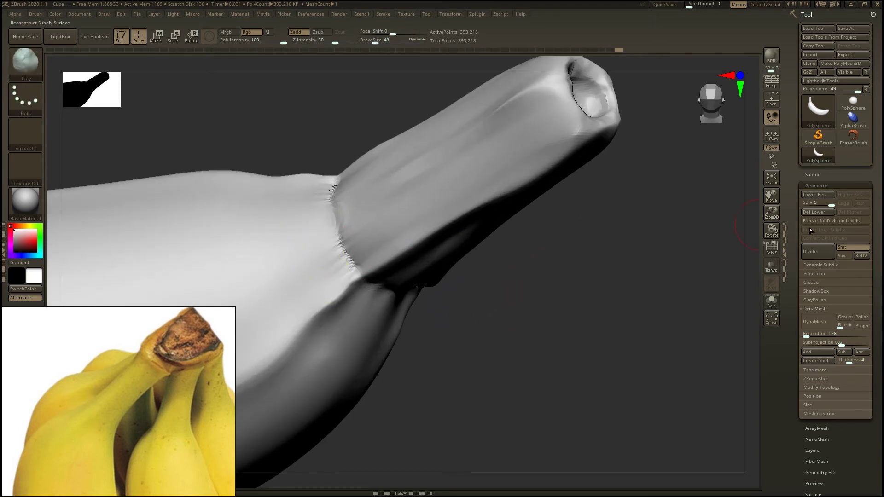
# Divide the mesh to subdivision level 6 and choose the DamStandard brush with a draw size of 17
pyautogui.press('shift')
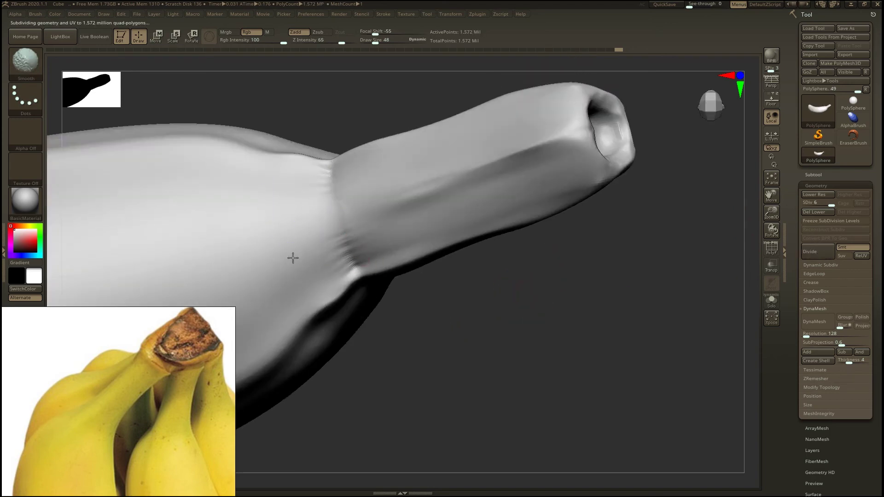
pyautogui.press('b')
pyautogui.press('d')
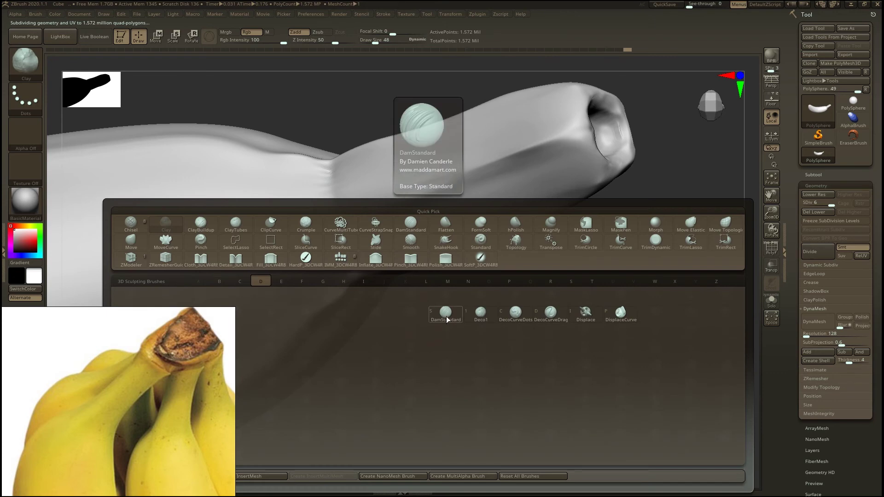
pyautogui.press('s')
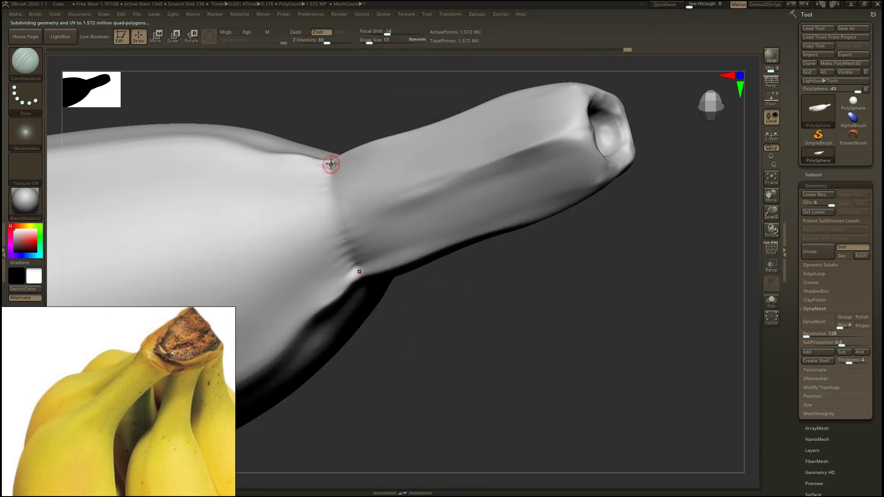
# Smooth away the wrinkled crease at the stem's base, enlarging the draw size to 36
pyautogui.keyDown('shift'); pyautogui.moveTo(331, 164); pyautogui.dragTo(343, 224); pyautogui.keyUp('shift')
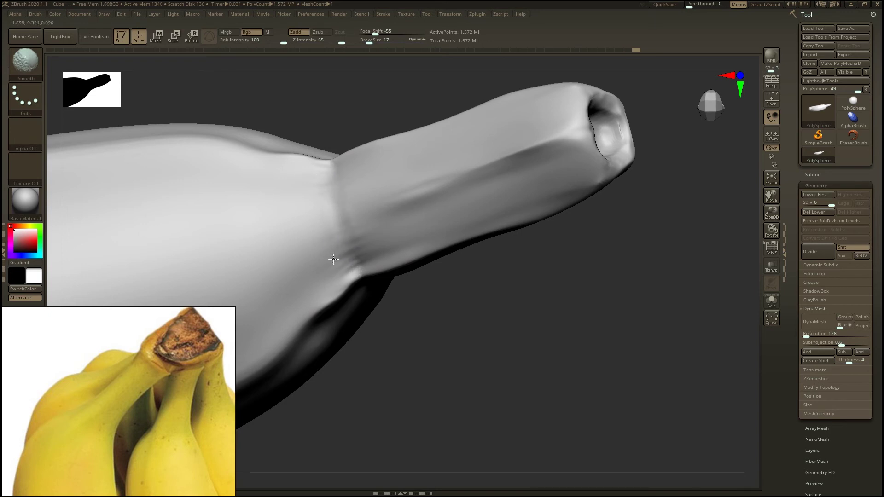
pyautogui.press('s')
pyautogui.moveTo(366, 253); pyautogui.dragTo(335, 259)
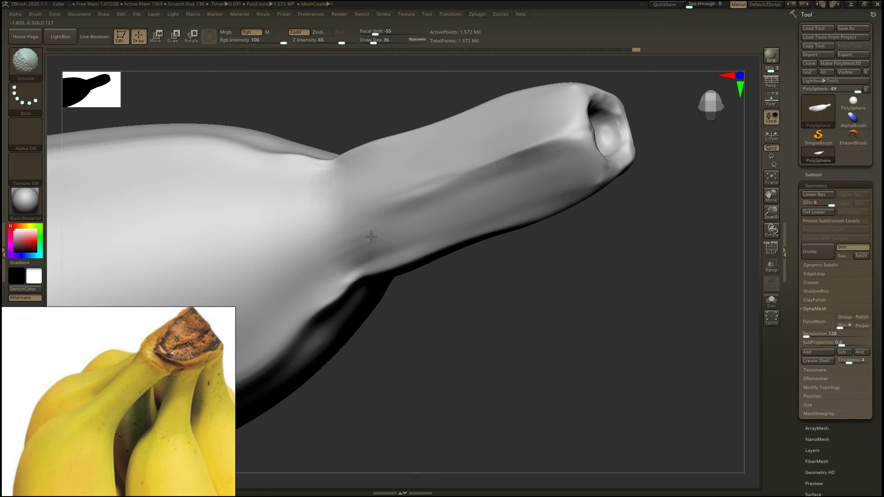
# Smooth the peel around the sides of the stem's base at subdivision level 6
pyautogui.moveTo(409, 281); pyautogui.dragTo(381, 285)
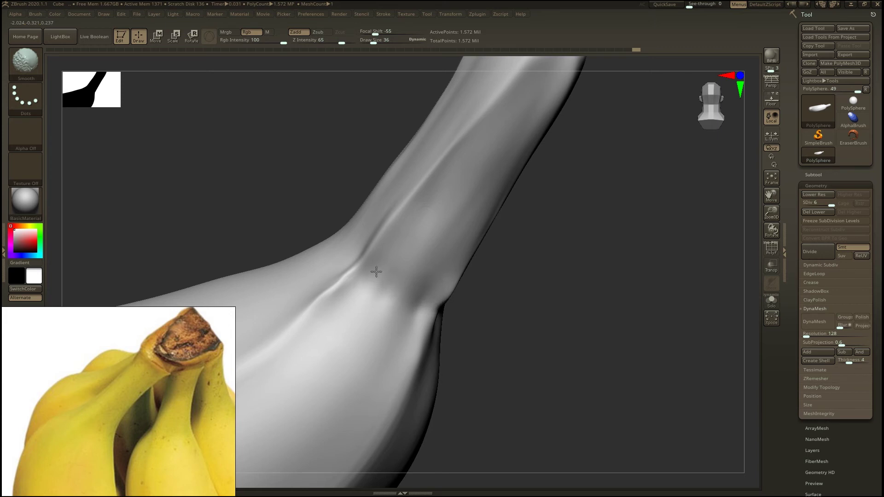
pyautogui.moveTo(402, 294); pyautogui.dragTo(463, 314)
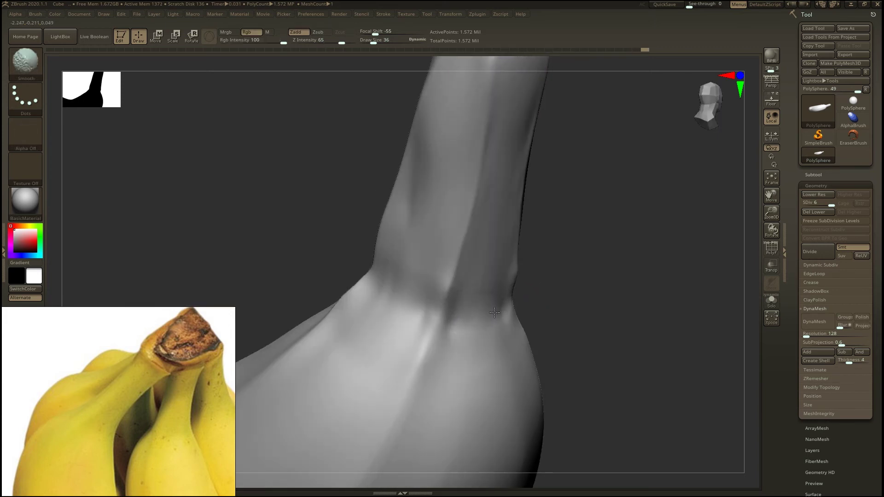
pyautogui.keyDown('shift'); pyautogui.moveTo(501, 328); pyautogui.dragTo(487, 335); pyautogui.keyUp('shift')
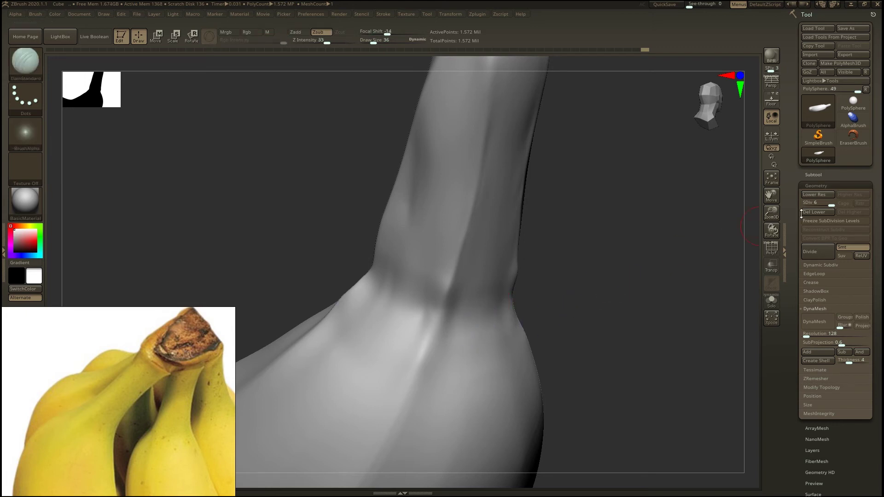
# Lower the mesh to subdivision level 4 and smooth the creases all around the stem's base
pyautogui.hotkey('shift', 'd')
pyautogui.hotkey('shift', 'd')
pyautogui.press('shift')
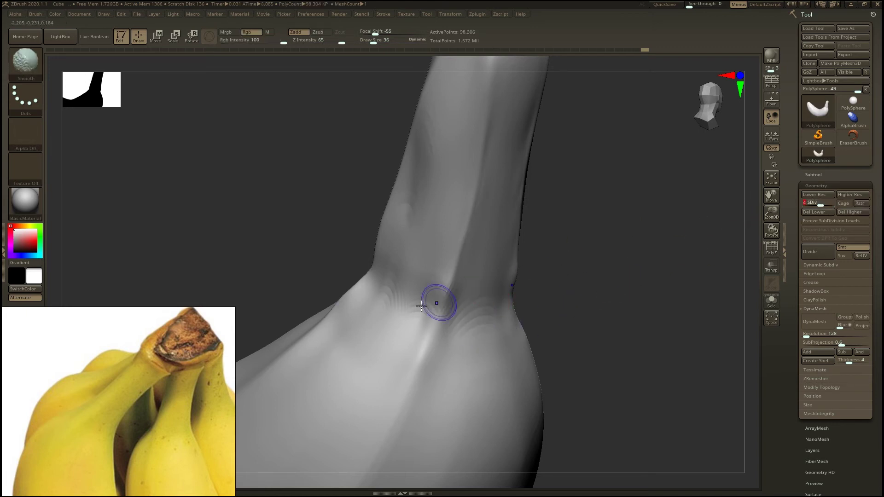
pyautogui.moveTo(417, 277)
pyautogui.keyDown('shift'); pyautogui.mouseDown()
pyautogui.moveTo(432, 284)
pyautogui.moveTo(418, 300)
pyautogui.moveTo(399, 280)
pyautogui.mouseUp(); pyautogui.keyUp('shift')
pyautogui.moveTo(571, 296)
pyautogui.mouseDown()
pyautogui.moveTo(460, 310)
pyautogui.moveTo(414, 364)
pyautogui.mouseUp()
pyautogui.moveTo(543, 276)
pyautogui.mouseDown()
pyautogui.moveTo(631, 263)
pyautogui.moveTo(371, 292)
pyautogui.moveTo(389, 292)
pyautogui.moveTo(321, 379)
pyautogui.mouseUp()
pyautogui.moveTo(454, 263)
pyautogui.mouseDown()
pyautogui.moveTo(389, 297)
pyautogui.moveTo(381, 279)
pyautogui.mouseUp()
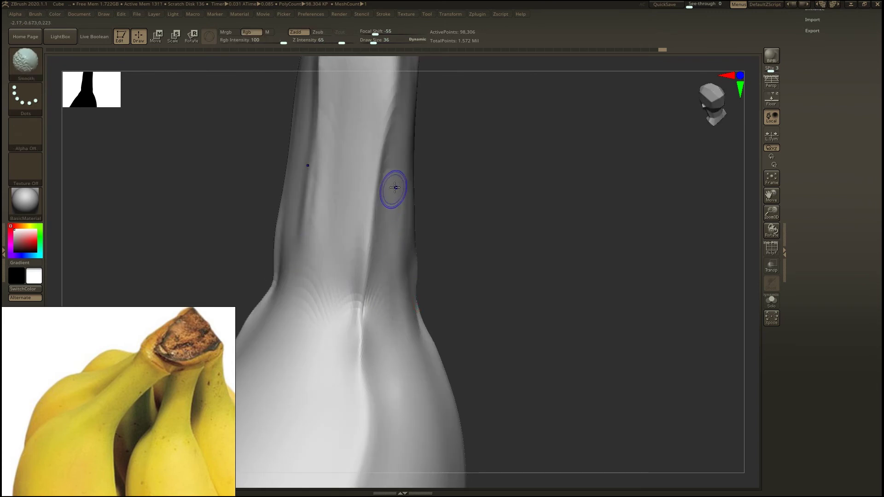
pyautogui.moveTo(410, 248); pyautogui.dragTo(366, 244)
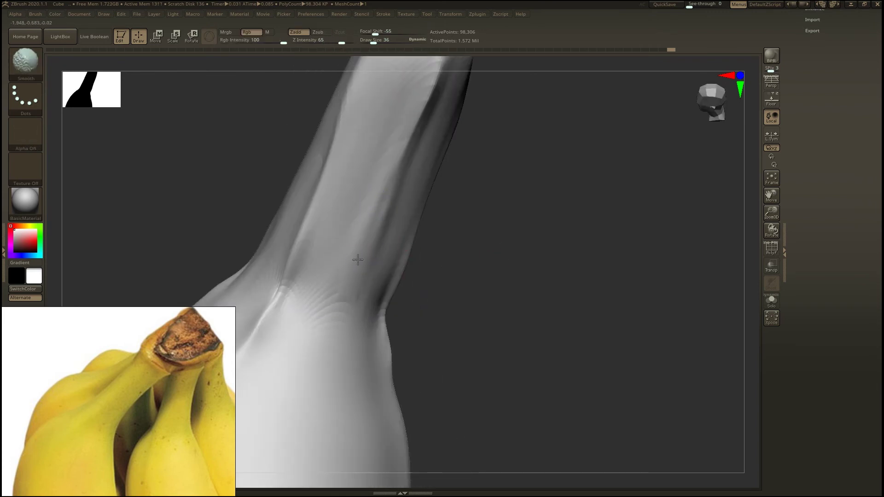
# Return the mesh to subdivision level 6 and inspect the whole banana
pyautogui.keyDown('ctrl'); pyautogui.moveTo(370, 326); pyautogui.dragTo(392, 209, button='right'); pyautogui.keyUp('ctrl')
pyautogui.moveTo(814, 159); pyautogui.dragTo(818, 251)
pyautogui.moveTo(822, 203); pyautogui.dragTo(833, 203)
pyautogui.moveTo(520, 309); pyautogui.dragTo(434, 336)
pyautogui.keyDown('ctrl'); pyautogui.moveTo(435, 335); pyautogui.dragTo(483, 379, button='right'); pyautogui.keyUp('ctrl')
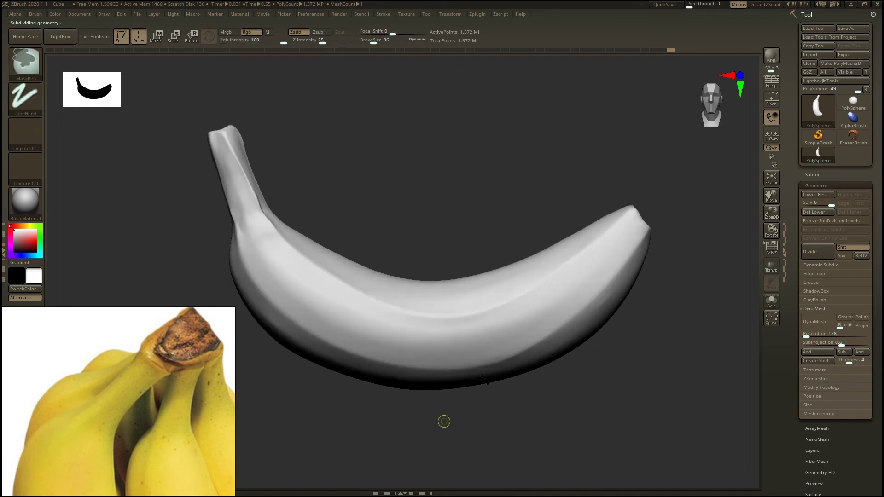
pyautogui.moveTo(566, 425)
pyautogui.keyDown('alt'); pyautogui.mouseDown()
pyautogui.moveTo(488, 397)
pyautogui.moveTo(511, 365)
pyautogui.moveTo(531, 364)
pyautogui.mouseUp(); pyautogui.keyUp('alt')
# Lower the mesh to subdivision level 3 and set the brush draw size to 175
pyautogui.press('s')
pyautogui.moveTo(610, 316)
pyautogui.mouseDown()
pyautogui.moveTo(576, 347)
pyautogui.moveTo(721, 266)
pyautogui.mouseUp()
pyautogui.moveTo(682, 291); pyautogui.dragTo(732, 244)
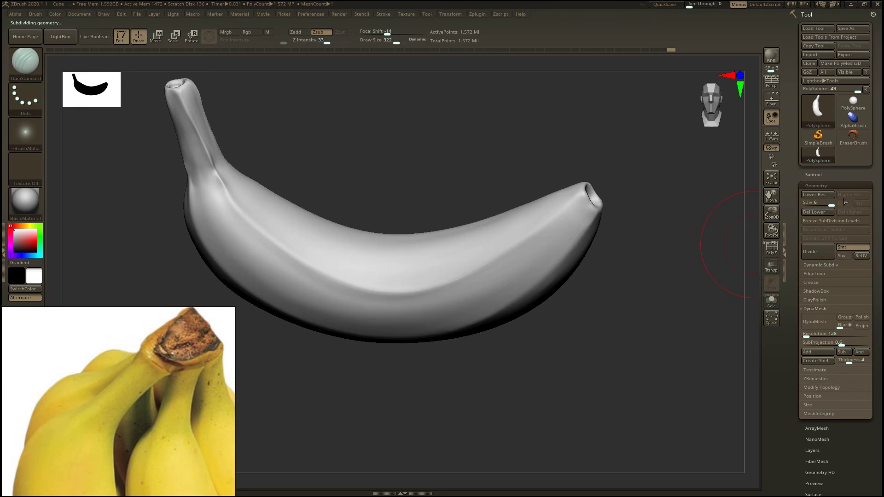
pyautogui.press('s')
pyautogui.moveTo(389, 241); pyautogui.dragTo(379, 241)
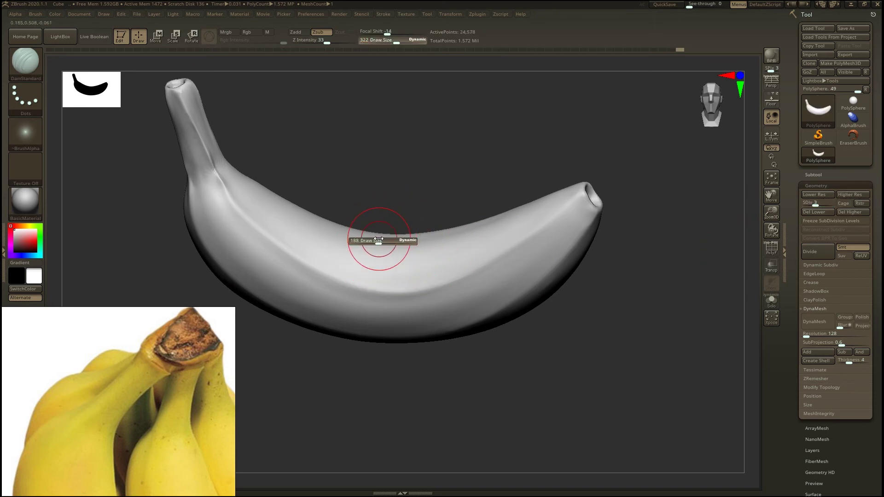
# Try to smooth the peel ridges along the body with the Smooth brush at intensity 65
pyautogui.keyDown('shift'); pyautogui.moveTo(217, 205); pyautogui.dragTo(228, 204); pyautogui.keyUp('shift')
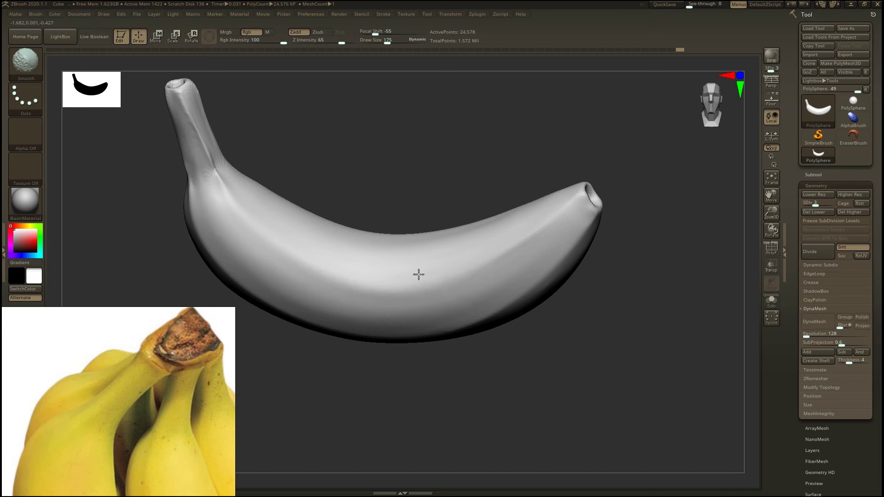
pyautogui.moveTo(552, 368); pyautogui.dragTo(560, 292)
pyautogui.keyDown('shift'); pyautogui.moveTo(205, 251); pyautogui.dragTo(218, 284); pyautogui.keyUp('shift')
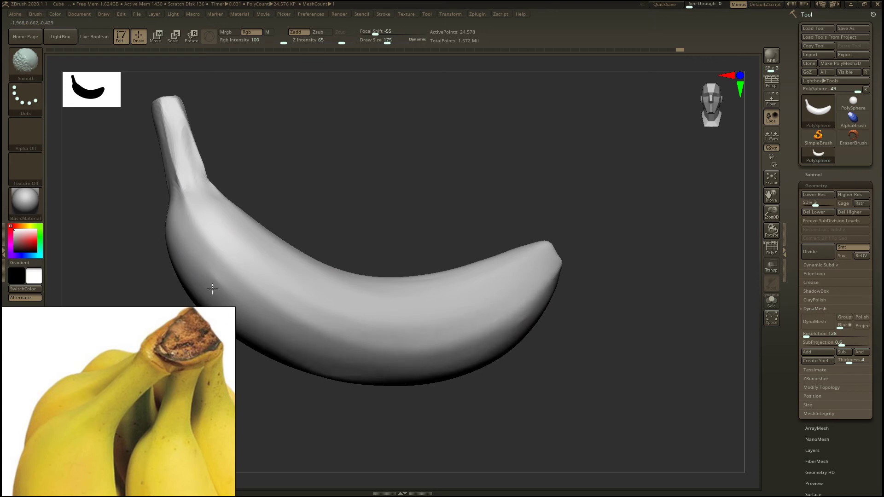
pyautogui.keyDown('shift'); pyautogui.moveTo(215, 301); pyautogui.dragTo(221, 295); pyautogui.keyUp('shift')
pyautogui.moveTo(596, 296)
pyautogui.mouseDown()
pyautogui.moveTo(649, 328)
pyautogui.moveTo(654, 347)
pyautogui.moveTo(646, 336)
pyautogui.mouseUp()
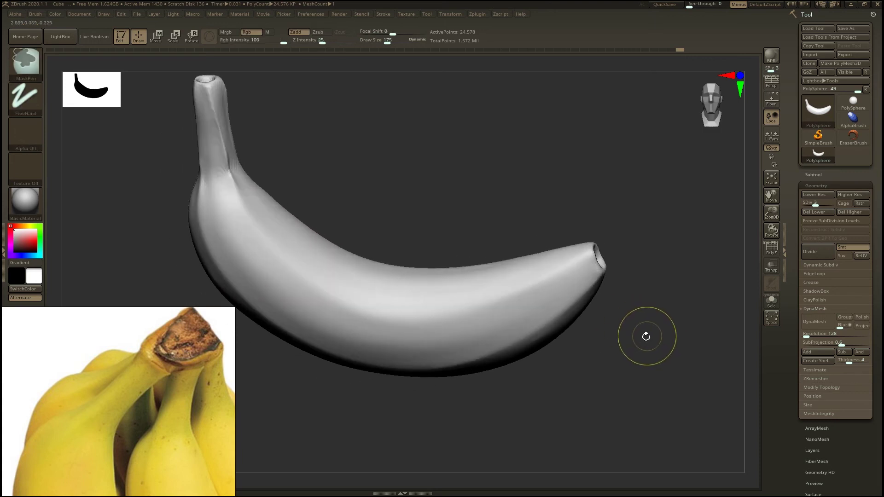
pyautogui.hotkey('ctrl', 'z')
pyautogui.keyDown('shift'); pyautogui.moveTo(261, 221); pyautogui.dragTo(256, 206); pyautogui.keyUp('shift')
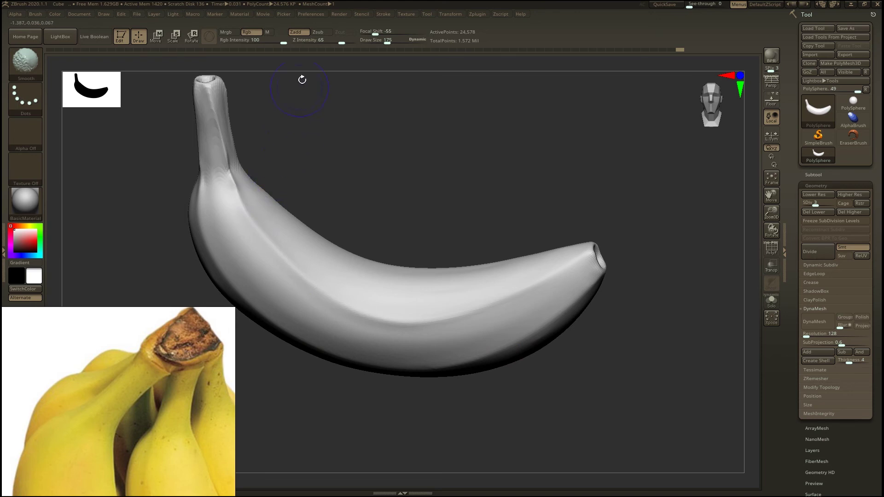
# Set the Smooth brush's Z Intensity to 30 and gently soften the peel ridges along the body
pyautogui.moveTo(342, 42); pyautogui.dragTo(325, 43)
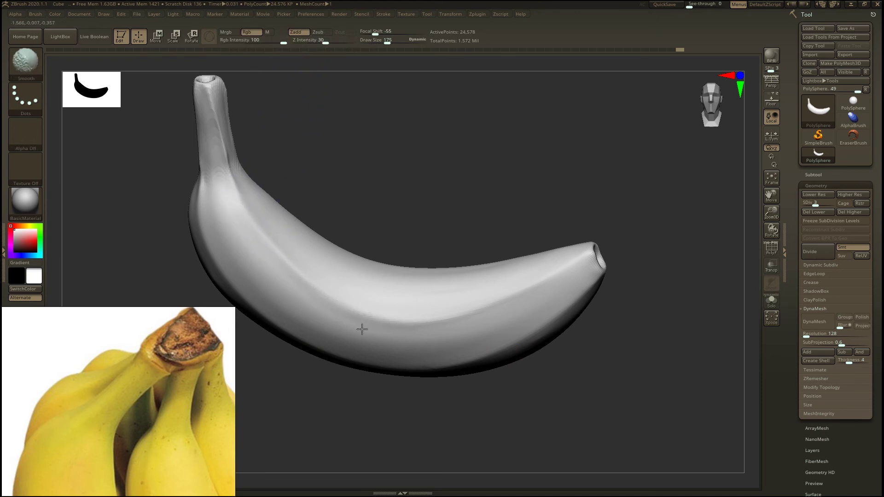
pyautogui.moveTo(613, 319); pyautogui.dragTo(615, 338)
pyautogui.keyDown('alt'); pyautogui.moveTo(668, 289); pyautogui.dragTo(690, 247); pyautogui.keyUp('alt')
pyautogui.moveTo(612, 322); pyautogui.dragTo(564, 332)
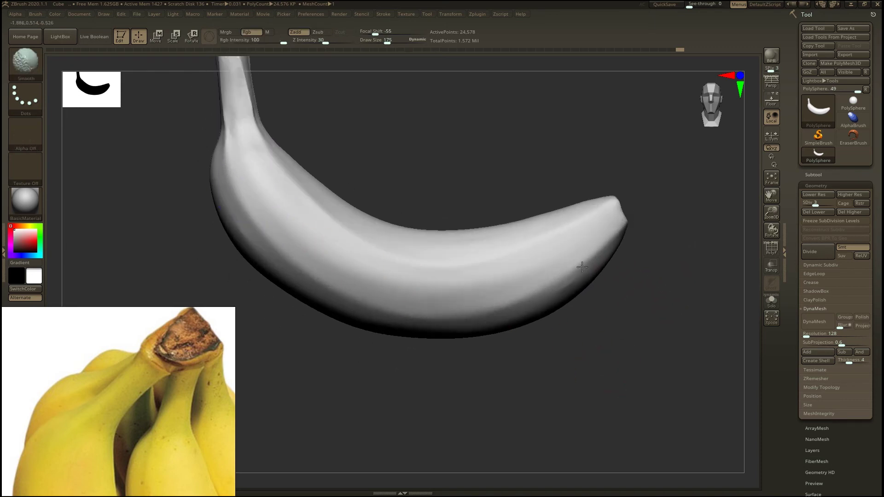
pyautogui.press('shift')
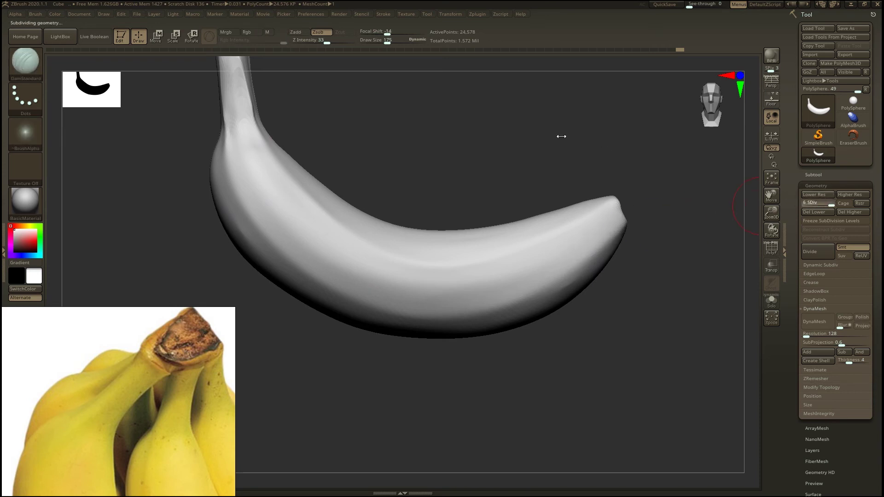
# Return the mesh to subdivision level 6 and smooth around the stem's base with a draw size of 124
pyautogui.moveTo(495, 150); pyautogui.dragTo(420, 198)
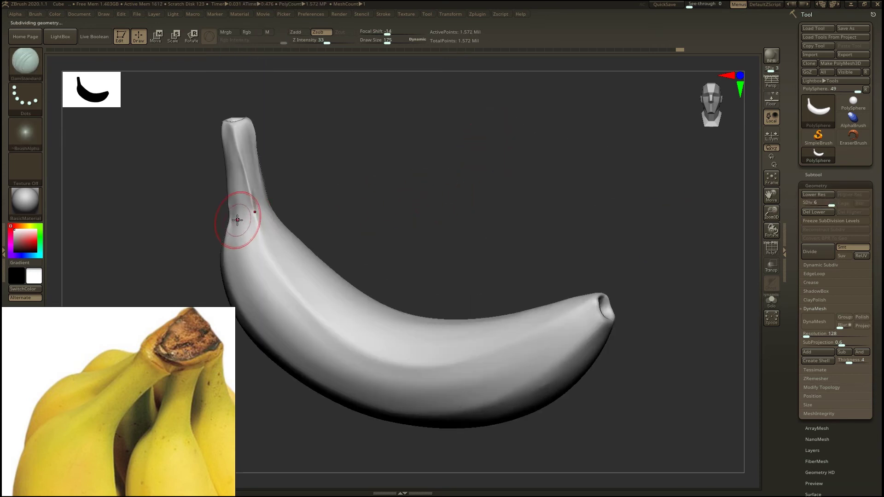
pyautogui.press('s')
pyautogui.moveTo(237, 230); pyautogui.dragTo(229, 231)
pyautogui.moveTo(394, 197); pyautogui.dragTo(428, 237)
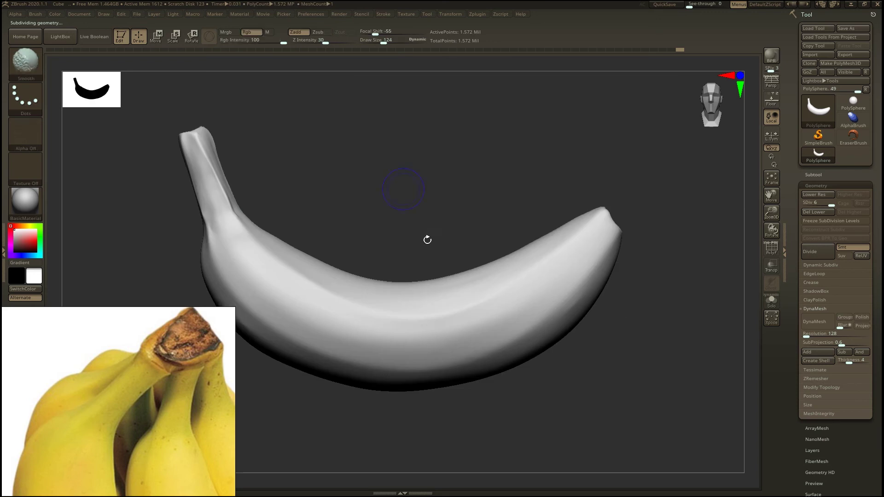
# Display the floor grids with the reference photo and compare the banana's silhouette with it
pyautogui.hotkey('shift', 'p')
pyautogui.press('s')
pyautogui.moveTo(370, 212); pyautogui.dragTo(371, 213)
pyautogui.keyDown('alt'); pyautogui.moveTo(262, 209); pyautogui.dragTo(399, 267); pyautogui.keyUp('alt')
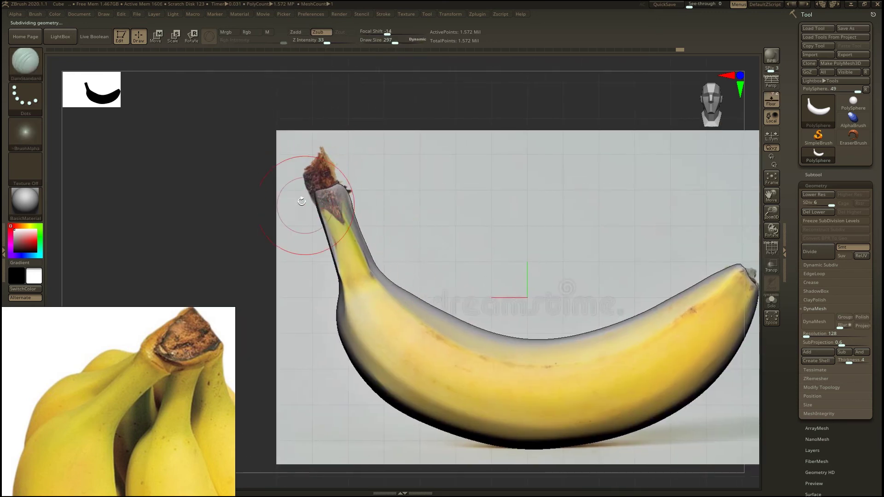
pyautogui.keyDown('alt'); pyautogui.moveTo(475, 287); pyautogui.dragTo(466, 252); pyautogui.keyUp('alt')
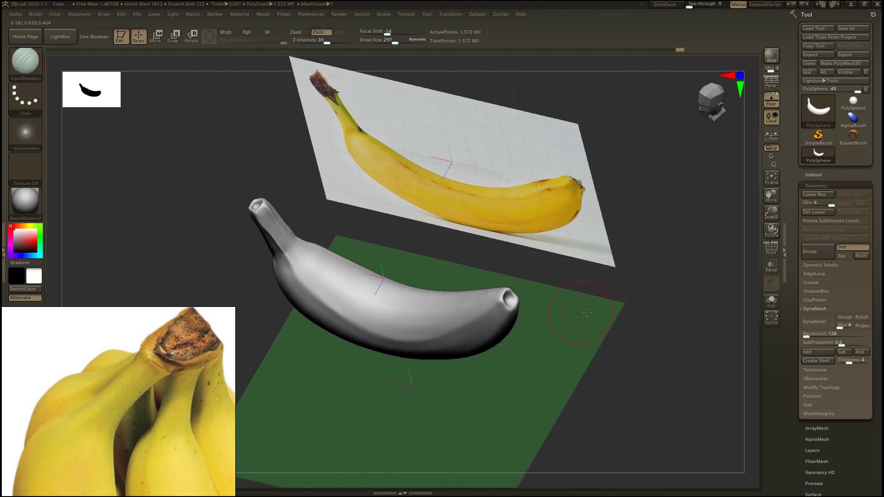
pyautogui.keyDown('shift'); pyautogui.moveTo(581, 315); pyautogui.dragTo(592, 290); pyautogui.keyUp('shift')
pyautogui.hotkey('shift', 'p')
pyautogui.keyDown('ctrl'); pyautogui.moveTo(442, 300); pyautogui.dragTo(447, 334, button='right'); pyautogui.keyUp('ctrl')
pyautogui.moveTo(501, 259); pyautogui.dragTo(514, 261)
pyautogui.keyDown('ctrl'); pyautogui.moveTo(434, 320); pyautogui.dragTo(435, 277, button='right'); pyautogui.keyUp('ctrl')
pyautogui.moveTo(486, 247); pyautogui.dragTo(489, 246)
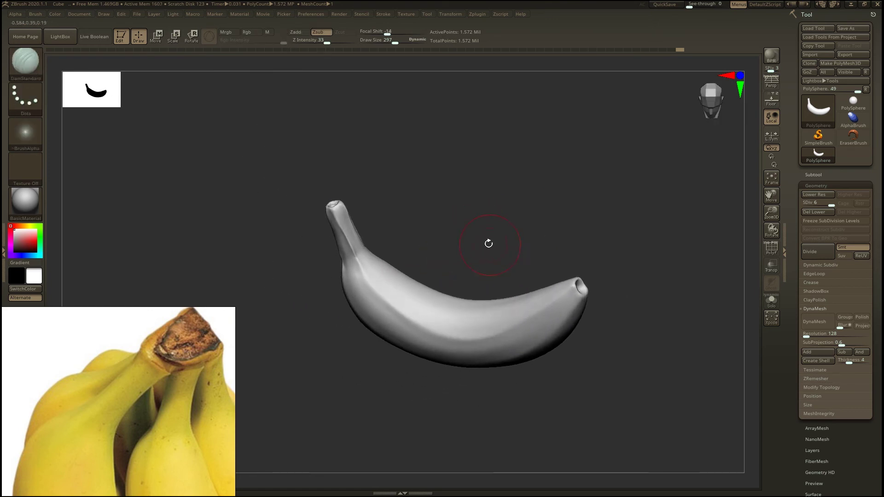
# Choose the DamStandard brush, turn on LazyMouse and set the draw size to 129
pyautogui.moveTo(395, 396)
pyautogui.mouseDown()
pyautogui.moveTo(385, 375)
pyautogui.moveTo(399, 296)
pyautogui.moveTo(453, 275)
pyautogui.moveTo(505, 306)
pyautogui.moveTo(488, 300)
pyautogui.moveTo(529, 306)
pyautogui.mouseUp()
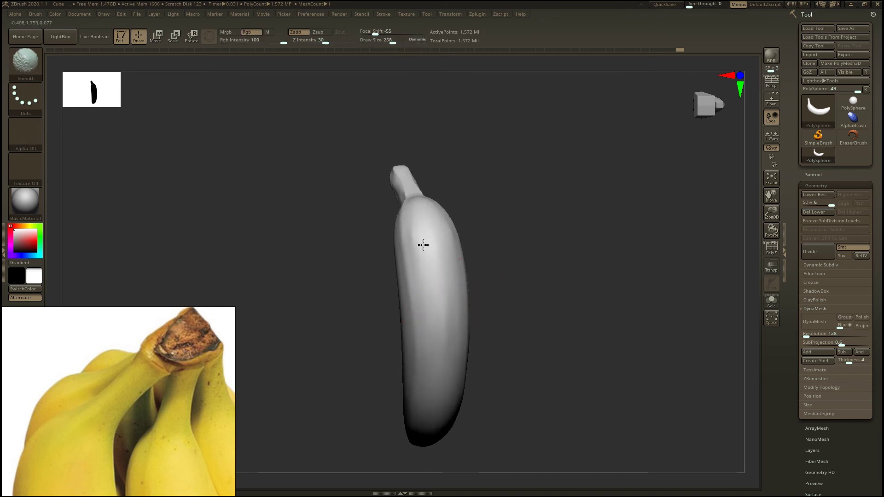
pyautogui.keyDown('shift'); pyautogui.moveTo(558, 337); pyautogui.dragTo(500, 268); pyautogui.keyUp('shift')
pyautogui.press('b')
pyautogui.press('d')
pyautogui.click(512, 318)
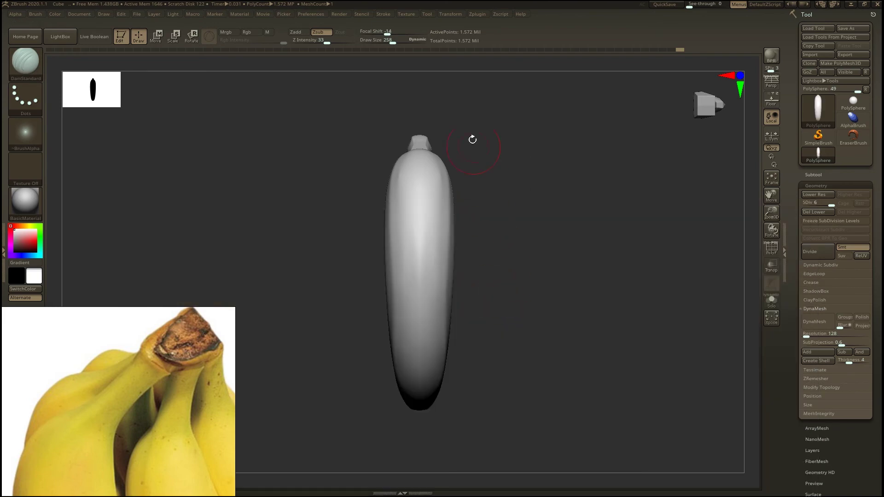
pyautogui.click(424, 16)
pyautogui.click(382, 14)
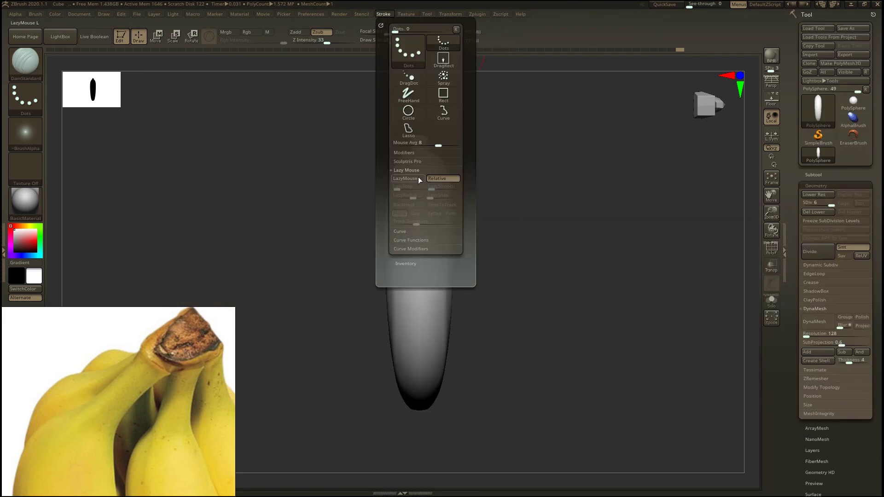
pyautogui.click(404, 178)
pyautogui.press('s')
pyautogui.moveTo(486, 173); pyautogui.dragTo(480, 174)
# Try to carve a groove down the outer face of the stem with DamStandard
pyautogui.moveTo(496, 197); pyautogui.dragTo(481, 153, button='right')
pyautogui.keyDown('alt'); pyautogui.moveTo(442, 133); pyautogui.dragTo(436, 190, button='right'); pyautogui.keyUp('alt')
pyautogui.press('s')
pyautogui.moveTo(426, 149)
pyautogui.mouseDown()
pyautogui.moveTo(403, 166)
pyautogui.moveTo(405, 202)
pyautogui.mouseUp()
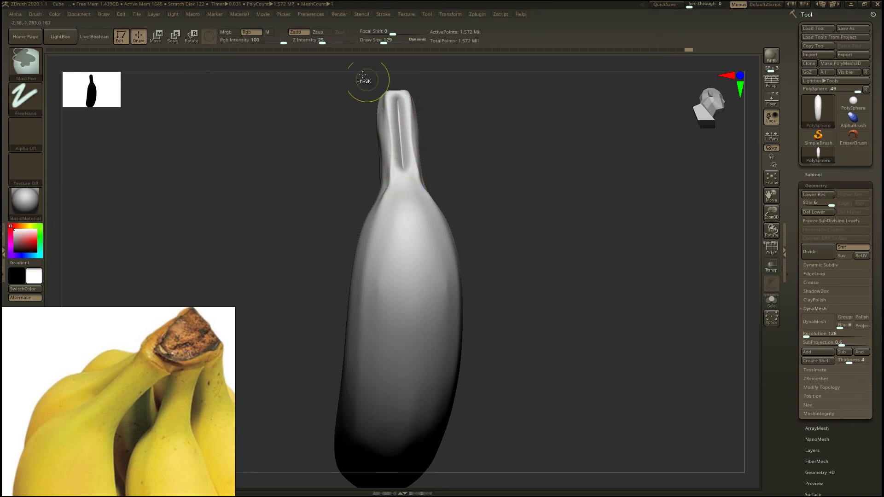
pyautogui.hotkey('ctrl', 'z')
# Switch DamStandard to Zadd with Z Intensity 21 and try raising a ridge from the stem down the body
pyautogui.click(295, 32)
pyautogui.moveTo(326, 42); pyautogui.dragTo(321, 42)
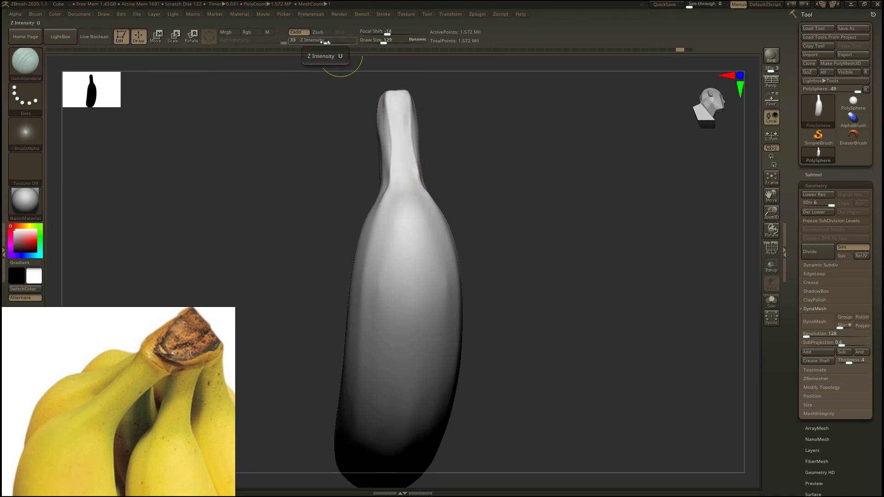
pyautogui.moveTo(397, 101); pyautogui.dragTo(416, 334)
pyautogui.moveTo(474, 354)
pyautogui.mouseDown()
pyautogui.moveTo(499, 372)
pyautogui.moveTo(530, 312)
pyautogui.moveTo(586, 374)
pyautogui.moveTo(561, 314)
pyautogui.moveTo(485, 328)
pyautogui.moveTo(464, 368)
pyautogui.moveTo(355, 361)
pyautogui.moveTo(341, 339)
pyautogui.mouseUp()
pyautogui.keyDown('shift'); pyautogui.moveTo(371, 365); pyautogui.dragTo(355, 346); pyautogui.keyUp('shift')
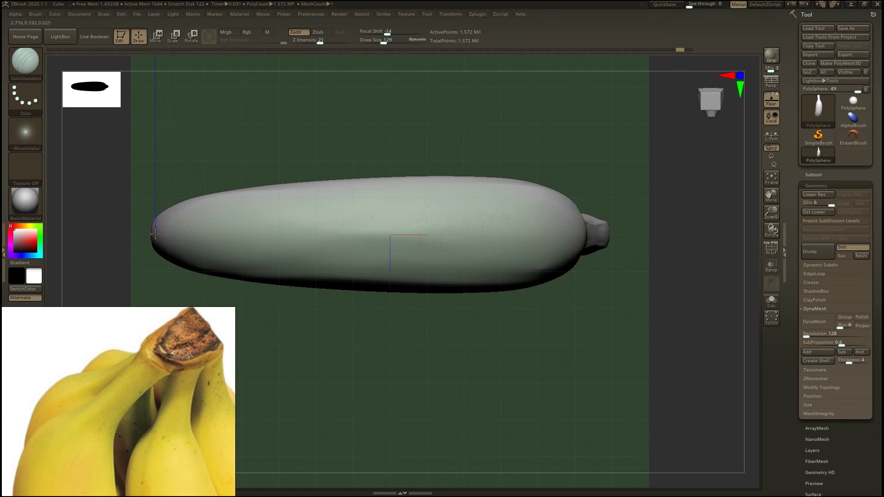
# Try to raise a straight lengthwise ridge along the banana's underside
pyautogui.moveTo(183, 236); pyautogui.dragTo(434, 229)
pyautogui.press('ctrl')
pyautogui.hotkey('ctrl', 'z')
pyautogui.moveTo(159, 263); pyautogui.dragTo(549, 258)
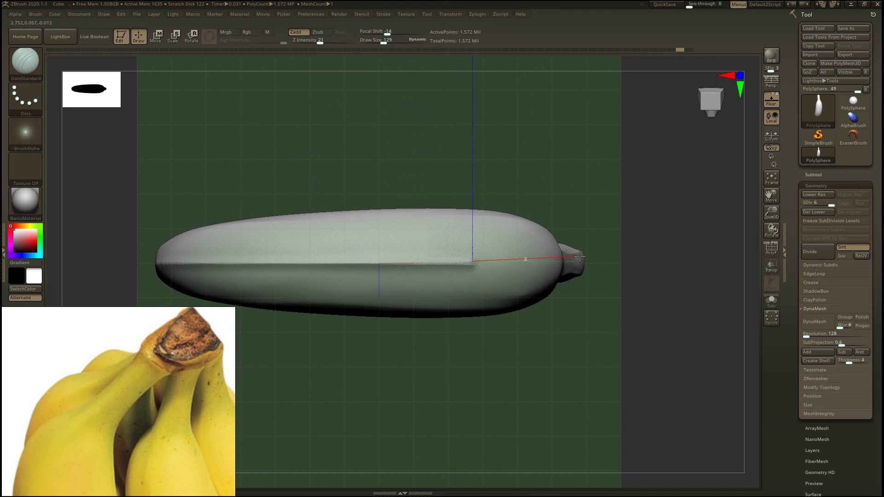
pyautogui.hotkey('ctrl', 'z')
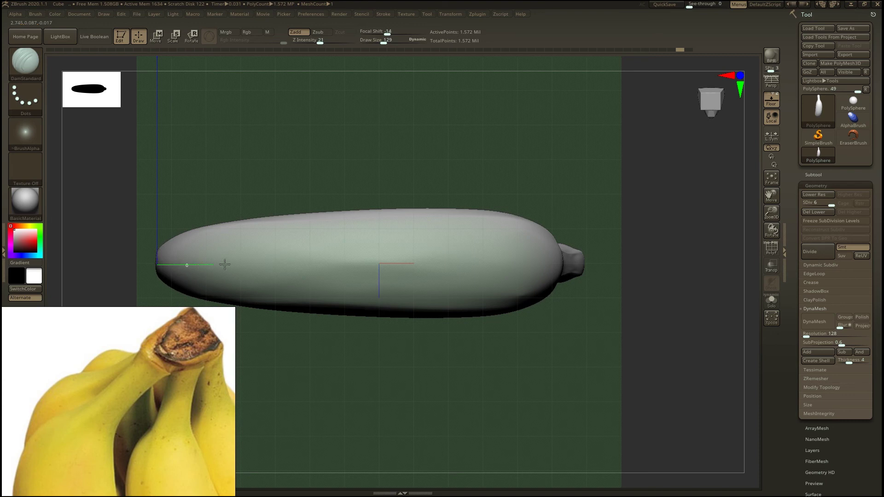
# Raise one straight ridge along the underside from the blossom end to the stem's base
pyautogui.moveTo(535, 259); pyautogui.dragTo(569, 261)
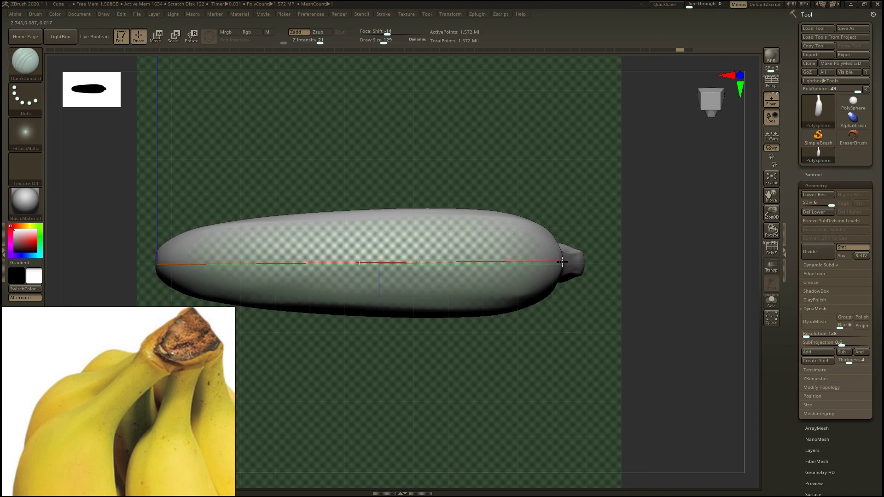
pyautogui.moveTo(563, 262); pyautogui.dragTo(562, 262)
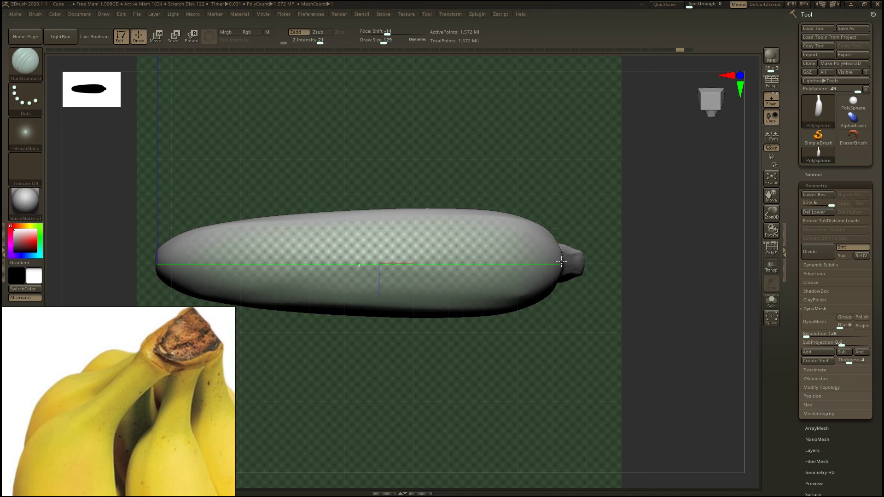
pyautogui.moveTo(561, 262); pyautogui.dragTo(598, 260)
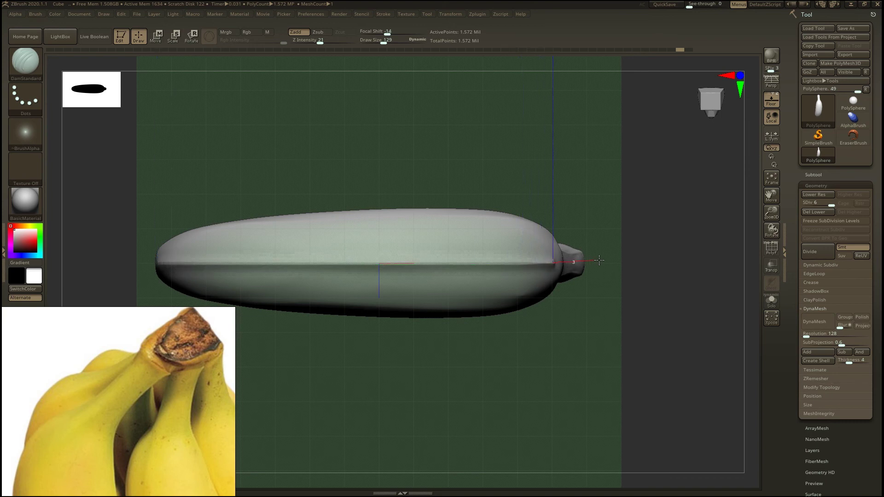
# Try to continue the underside ridge toward the stem, undoing each stroke
pyautogui.moveTo(531, 362)
pyautogui.mouseDown()
pyautogui.moveTo(509, 371)
pyautogui.moveTo(548, 276)
pyautogui.moveTo(322, 267)
pyautogui.moveTo(401, 270)
pyautogui.mouseUp()
pyautogui.hotkey('ctrl', 'z')
pyautogui.moveTo(310, 282); pyautogui.dragTo(420, 259)
pyautogui.hotkey('ctrl', 'z')
pyautogui.moveTo(313, 282); pyautogui.dragTo(445, 262)
pyautogui.hotkey('ctrl', 'z')
pyautogui.moveTo(311, 282); pyautogui.dragTo(398, 270)
pyautogui.hotkey('ctrl', 'z')
# Extend the underside ridge over the stem's base and along the stem with a draw size of 58, and hide the floor grid
pyautogui.moveTo(361, 316)
pyautogui.mouseDown()
pyautogui.moveTo(375, 279)
pyautogui.moveTo(443, 340)
pyautogui.mouseUp()
pyautogui.keyDown('ctrl'); pyautogui.moveTo(425, 281); pyautogui.dragTo(419, 316, button='right'); pyautogui.keyUp('ctrl')
pyautogui.press('s')
pyautogui.moveTo(405, 286); pyautogui.dragTo(390, 283)
pyautogui.moveTo(375, 276)
pyautogui.keyDown('shift'); pyautogui.mouseDown()
pyautogui.moveTo(387, 282)
pyautogui.moveTo(374, 282)
pyautogui.mouseUp(); pyautogui.keyUp('shift')
pyautogui.moveTo(272, 282); pyautogui.dragTo(359, 284)
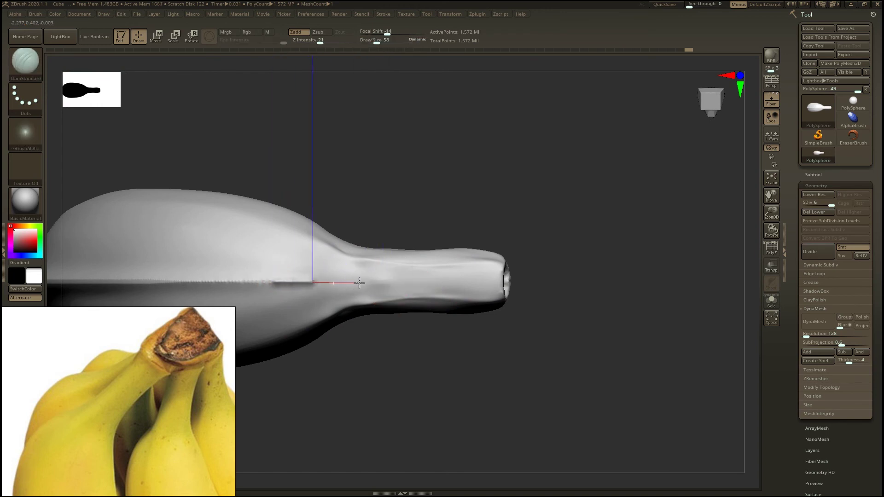
pyautogui.moveTo(415, 285); pyautogui.dragTo(481, 282)
pyautogui.moveTo(176, 282); pyautogui.dragTo(328, 286)
pyautogui.keyDown('ctrl'); pyautogui.moveTo(325, 288); pyautogui.dragTo(229, 166, button='right'); pyautogui.keyUp('ctrl')
pyautogui.moveTo(389, 350); pyautogui.dragTo(438, 281)
pyautogui.hotkey('shift', 'p')
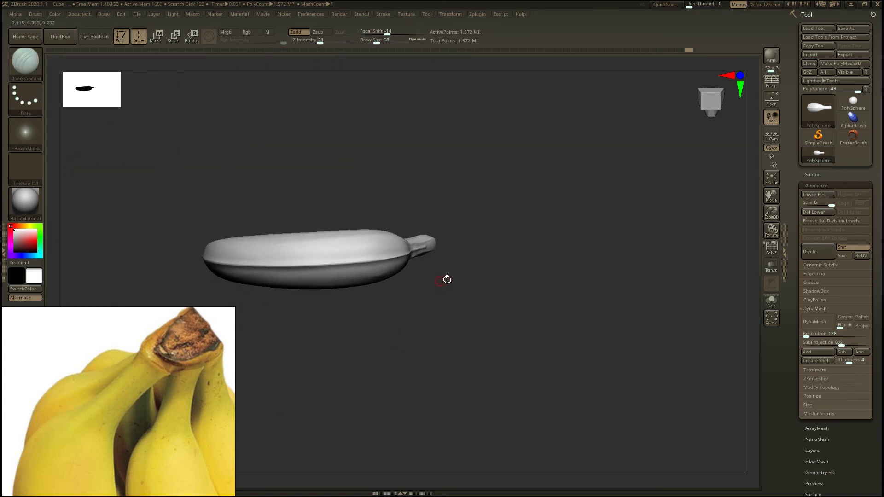
# Lower the mesh to subdivision level 3 and smooth the new underside ridge with a draw size of 215
pyautogui.moveTo(822, 203); pyautogui.dragTo(816, 203)
pyautogui.keyDown('ctrl'); pyautogui.moveTo(405, 244); pyautogui.dragTo(395, 281, button='right'); pyautogui.keyUp('ctrl')
pyautogui.press('s')
pyautogui.click(415, 282)
pyautogui.moveTo(406, 313); pyautogui.dragTo(383, 318)
pyautogui.keyDown('shift'); pyautogui.moveTo(374, 251); pyautogui.dragTo(323, 257); pyautogui.keyUp('shift')
pyautogui.keyDown('shift'); pyautogui.moveTo(256, 261); pyautogui.dragTo(392, 255); pyautogui.keyUp('shift')
pyautogui.moveTo(417, 309)
pyautogui.mouseDown()
pyautogui.moveTo(426, 312)
pyautogui.moveTo(304, 253)
pyautogui.moveTo(306, 266)
pyautogui.moveTo(296, 265)
pyautogui.moveTo(399, 284)
pyautogui.mouseUp()
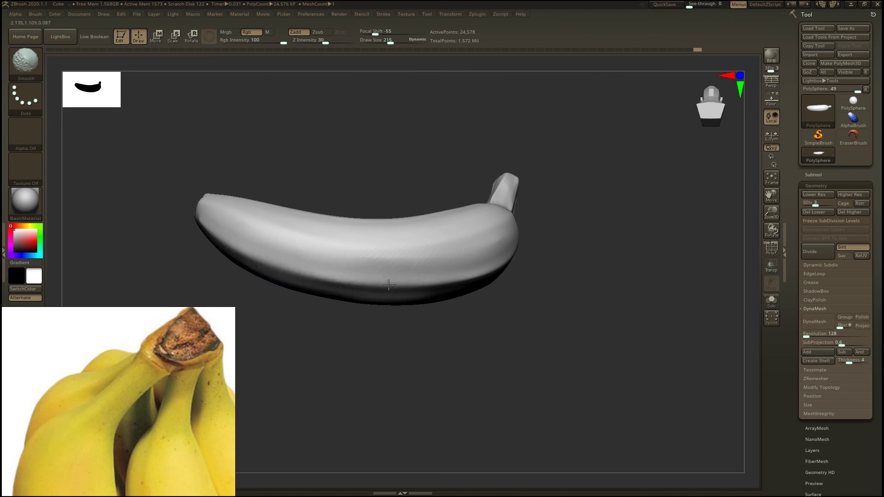
# Smooth the peel ridges along the banana's side and underside at subdivision level 3 with a draw size of 215
pyautogui.keyDown('shift'); pyautogui.moveTo(254, 259); pyautogui.dragTo(390, 279); pyautogui.keyUp('shift')
pyautogui.moveTo(364, 319); pyautogui.dragTo(444, 320)
pyautogui.keyDown('shift'); pyautogui.moveTo(416, 267); pyautogui.dragTo(336, 269); pyautogui.keyUp('shift')
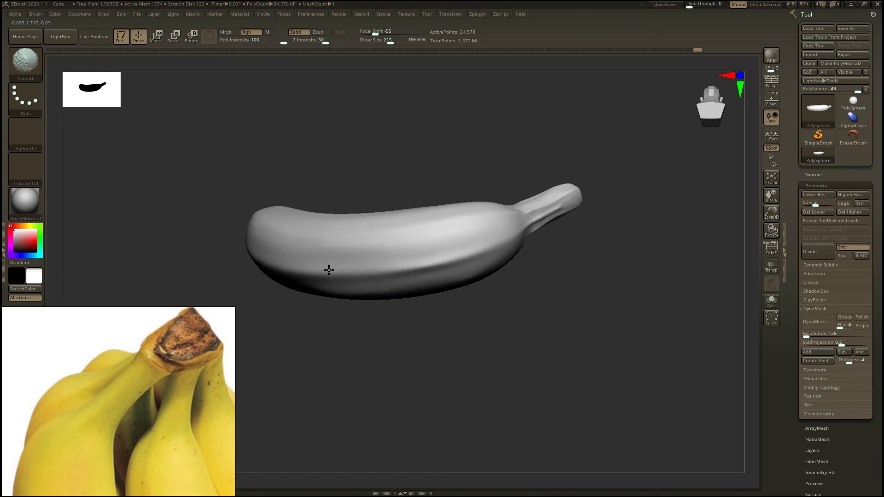
pyautogui.keyDown('shift'); pyautogui.moveTo(405, 265); pyautogui.dragTo(458, 254); pyautogui.keyUp('shift')
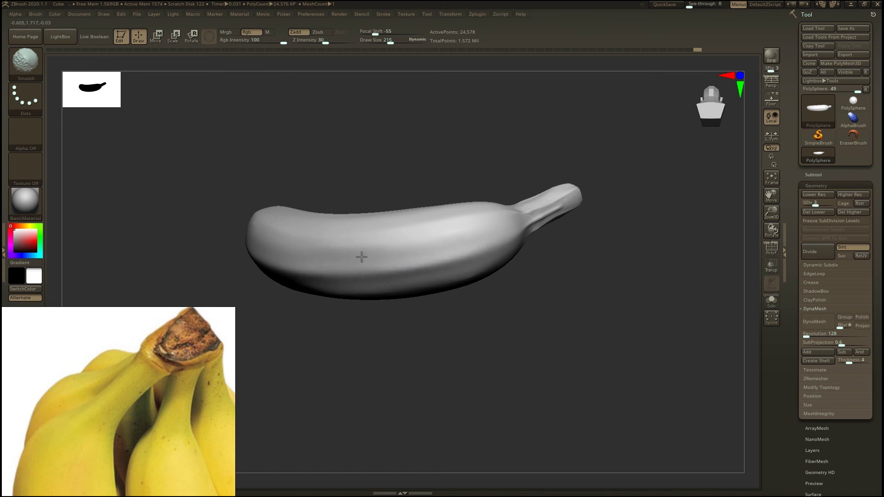
pyautogui.moveTo(292, 317); pyautogui.dragTo(330, 339)
pyautogui.keyDown('shift'); pyautogui.moveTo(318, 275); pyautogui.dragTo(267, 256); pyautogui.keyUp('shift')
pyautogui.moveTo(364, 323)
pyautogui.mouseDown()
pyautogui.moveTo(391, 326)
pyautogui.moveTo(389, 336)
pyautogui.mouseUp()
# Smooth the remaining small area near the banana's end with a smaller brush and return the mesh to subdivision level 6
pyautogui.press('s')
pyautogui.moveTo(340, 274); pyautogui.dragTo(334, 273)
pyautogui.keyDown('ctrl'); pyautogui.moveTo(200, 235); pyautogui.dragTo(198, 271, button='right'); pyautogui.keyUp('ctrl')
pyautogui.press('s')
pyautogui.moveTo(172, 195); pyautogui.dragTo(164, 196)
pyautogui.moveTo(189, 222); pyautogui.dragTo(201, 229)
pyautogui.moveTo(161, 188)
pyautogui.keyDown('shift'); pyautogui.mouseDown()
pyautogui.moveTo(170, 199)
pyautogui.moveTo(160, 185)
pyautogui.mouseUp(); pyautogui.keyUp('shift')
pyautogui.moveTo(326, 196)
pyautogui.keyDown('ctrl'); pyautogui.mouseDown(button='right')
pyautogui.moveTo(336, 148)
pyautogui.moveTo(435, 158)
pyautogui.moveTo(420, 237)
pyautogui.mouseUp(button='right'); pyautogui.keyUp('ctrl')
pyautogui.keyDown('alt'); pyautogui.moveTo(420, 237); pyautogui.dragTo(542, 215, button='right'); pyautogui.keyUp('alt')
pyautogui.moveTo(822, 204); pyautogui.dragTo(835, 205)
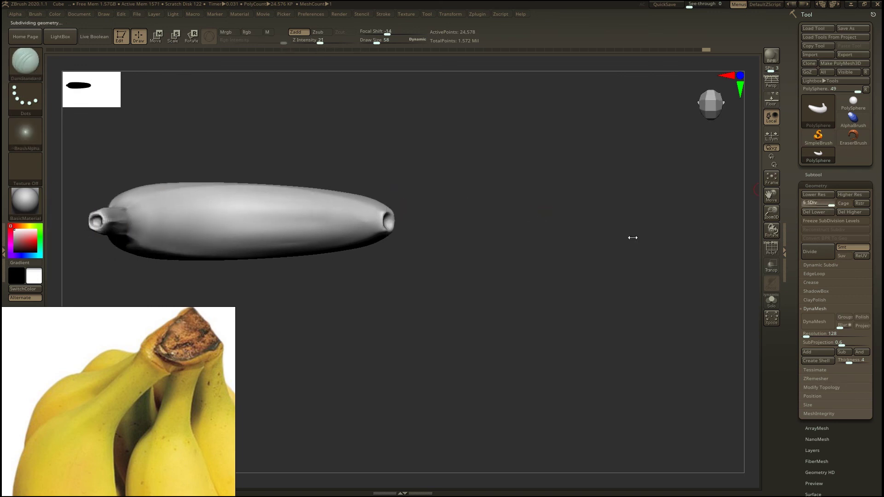
# Carve rough detail around the blossom tip's hollow with the DamStandard brush in Zsub mode at a draw size of 33
pyautogui.moveTo(385, 322)
pyautogui.mouseDown(button='right')
pyautogui.moveTo(375, 231)
pyautogui.moveTo(526, 192)
pyautogui.moveTo(527, 206)
pyautogui.mouseUp(button='right')
pyautogui.write('s33')
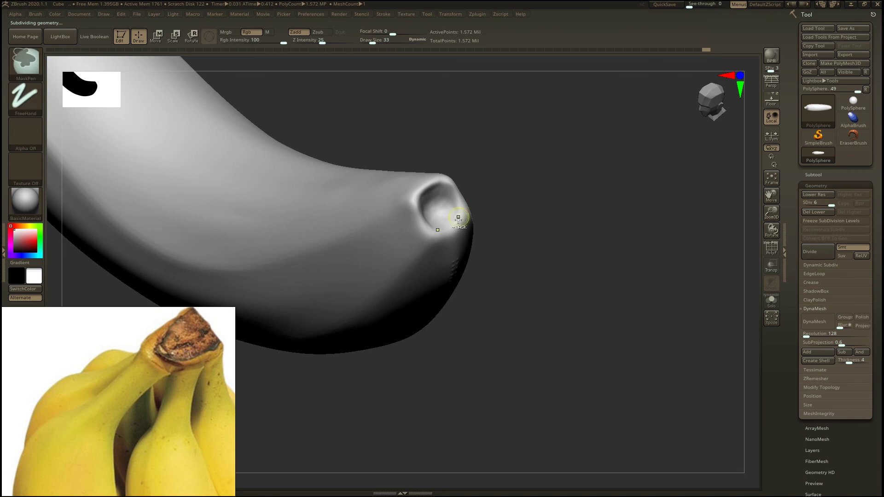
pyautogui.moveTo(460, 217); pyautogui.dragTo(439, 217, button='right')
pyautogui.moveTo(427, 212); pyautogui.dragTo(412, 199)
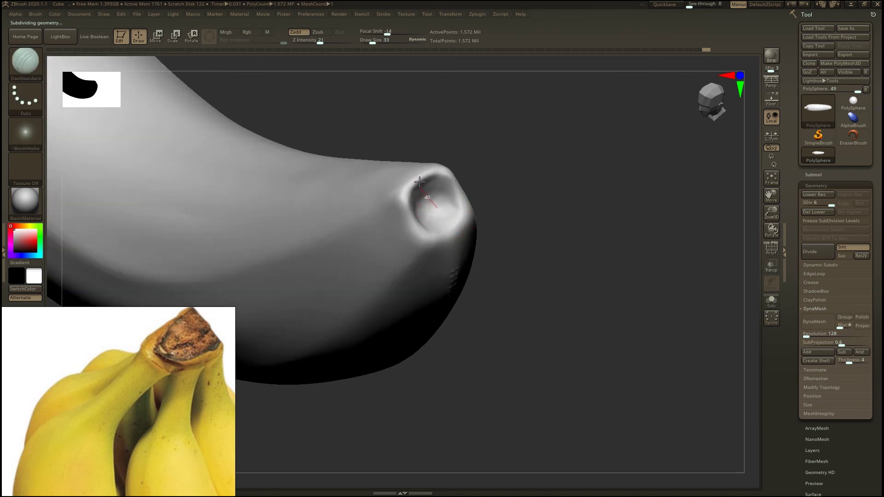
pyautogui.click(407, 12)
pyautogui.click(383, 14)
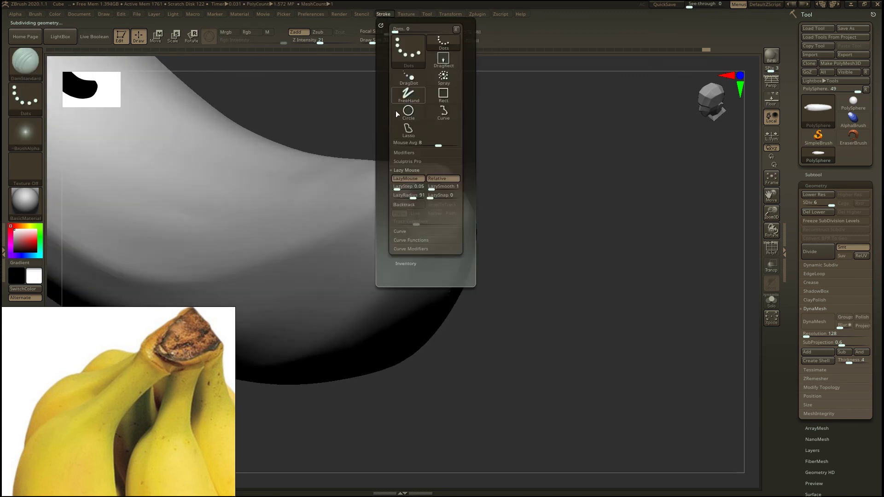
pyautogui.moveTo(494, 179)
pyautogui.mouseDown(button='right')
pyautogui.moveTo(569, 152)
pyautogui.moveTo(571, 166)
pyautogui.moveTo(552, 175)
pyautogui.mouseUp(button='right')
pyautogui.click(318, 32)
pyautogui.moveTo(429, 210); pyautogui.dragTo(415, 193)
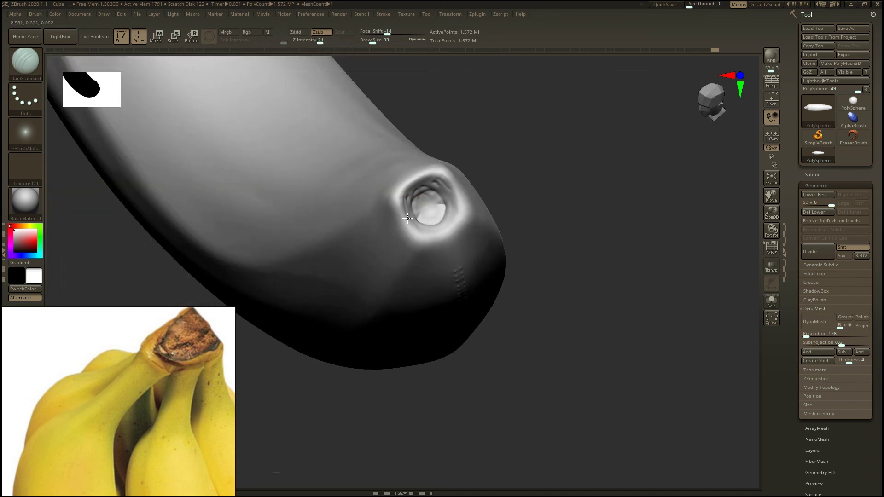
pyautogui.moveTo(422, 227)
pyautogui.mouseDown()
pyautogui.moveTo(436, 202)
pyautogui.moveTo(417, 216)
pyautogui.moveTo(403, 195)
pyautogui.moveTo(452, 197)
pyautogui.moveTo(423, 220)
pyautogui.moveTo(438, 195)
pyautogui.moveTo(428, 226)
pyautogui.mouseUp()
# Carve a rough, uneven hollow into the stem's cut end with DamStandard in Zsub mode
pyautogui.keyDown('ctrl'); pyautogui.moveTo(434, 239); pyautogui.dragTo(527, 156, button='right'); pyautogui.keyUp('ctrl')
pyautogui.keyDown('alt'); pyautogui.moveTo(302, 182); pyautogui.dragTo(502, 219, button='right'); pyautogui.keyUp('alt')
pyautogui.moveTo(304, 202)
pyautogui.mouseDown(button='right')
pyautogui.moveTo(357, 226)
pyautogui.moveTo(331, 261)
pyautogui.moveTo(525, 196)
pyautogui.moveTo(278, 184)
pyautogui.moveTo(331, 219)
pyautogui.mouseUp(button='right')
pyautogui.moveTo(343, 181)
pyautogui.mouseDown(button='right')
pyautogui.moveTo(381, 192)
pyautogui.moveTo(267, 202)
pyautogui.mouseUp(button='right')
pyautogui.moveTo(276, 196)
pyautogui.mouseDown()
pyautogui.moveTo(288, 218)
pyautogui.moveTo(276, 203)
pyautogui.moveTo(295, 194)
pyautogui.moveTo(312, 216)
pyautogui.moveTo(299, 235)
pyautogui.moveTo(268, 225)
pyautogui.moveTo(264, 199)
pyautogui.mouseUp()
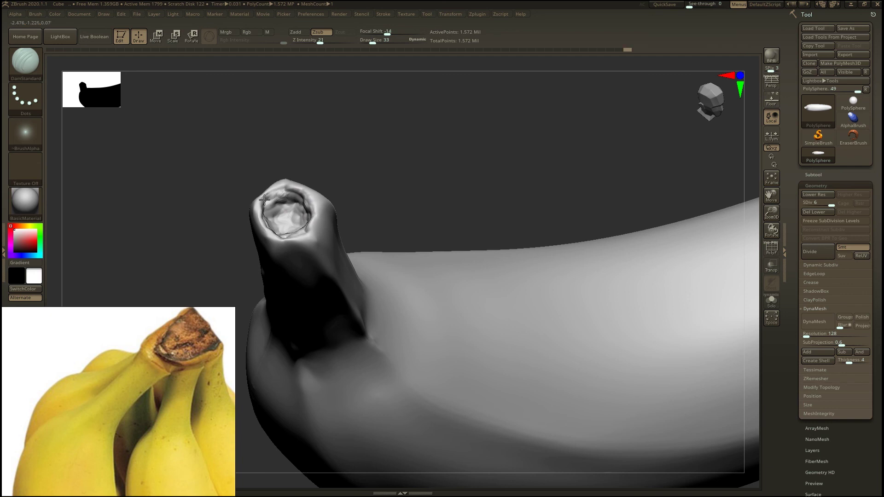
pyautogui.moveTo(331, 192)
pyautogui.mouseDown()
pyautogui.moveTo(268, 214)
pyautogui.moveTo(285, 186)
pyautogui.moveTo(300, 222)
pyautogui.mouseUp()
pyautogui.moveTo(295, 190)
pyautogui.mouseDown()
pyautogui.moveTo(269, 194)
pyautogui.moveTo(265, 233)
pyautogui.mouseUp()
pyautogui.moveTo(302, 188); pyautogui.dragTo(300, 230)
pyautogui.moveTo(302, 228)
pyautogui.keyDown('ctrl'); pyautogui.mouseDown(button='right')
pyautogui.moveTo(314, 189)
pyautogui.moveTo(448, 167)
pyautogui.moveTo(398, 290)
pyautogui.moveTo(292, 269)
pyautogui.mouseUp(button='right'); pyautogui.keyUp('ctrl')
pyautogui.press('s')
pyautogui.press('shift')
pyautogui.keyDown('ctrl'); pyautogui.moveTo(316, 313); pyautogui.dragTo(454, 262, button='right'); pyautogui.keyUp('ctrl')
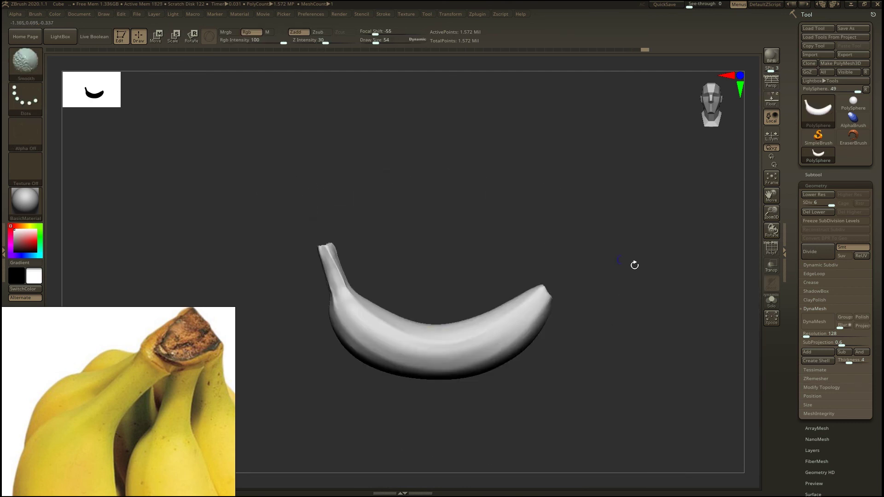
# Render a BPR preview of the whole banana from an angle that shows both ends
pyautogui.moveTo(615, 257); pyautogui.dragTo(623, 322, button='right')
pyautogui.keyDown('ctrl'); pyautogui.moveTo(538, 284); pyautogui.dragTo(572, 329, button='right'); pyautogui.keyUp('ctrl')
pyautogui.moveTo(565, 237)
pyautogui.keyDown('alt'); pyautogui.mouseDown(button='right')
pyautogui.moveTo(519, 197)
pyautogui.moveTo(523, 213)
pyautogui.moveTo(706, 139)
pyautogui.mouseUp(button='right'); pyautogui.keyUp('alt')
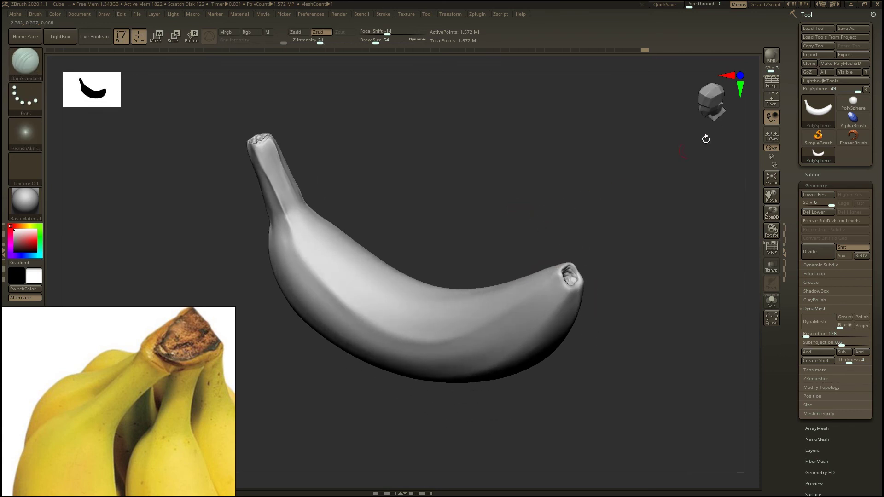
pyautogui.click(772, 55)
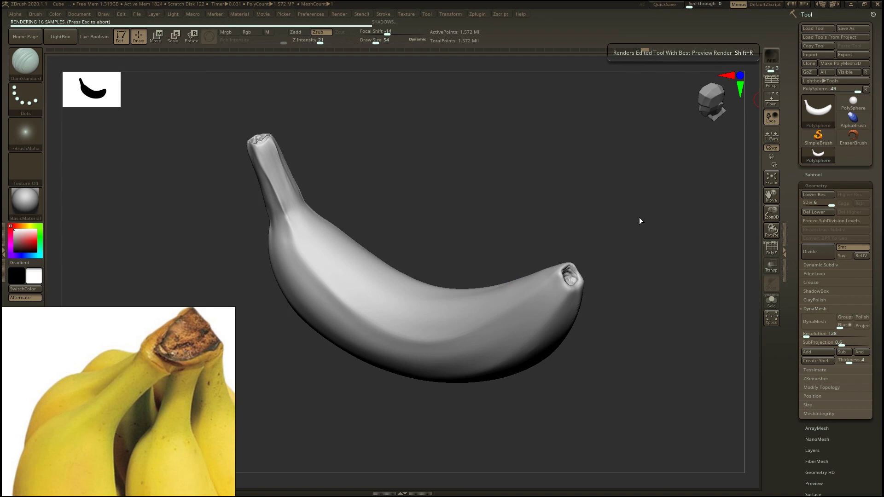
pyautogui.moveTo(639, 217); pyautogui.dragTo(432, 89, button='right')
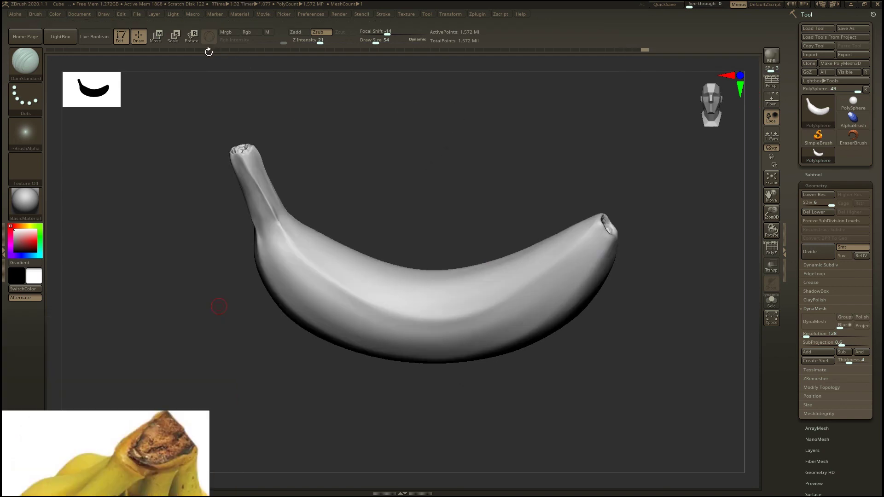
# Try lighting the banana from the upper right and render a BPR preview
pyautogui.click(173, 14)
pyautogui.click(204, 48)
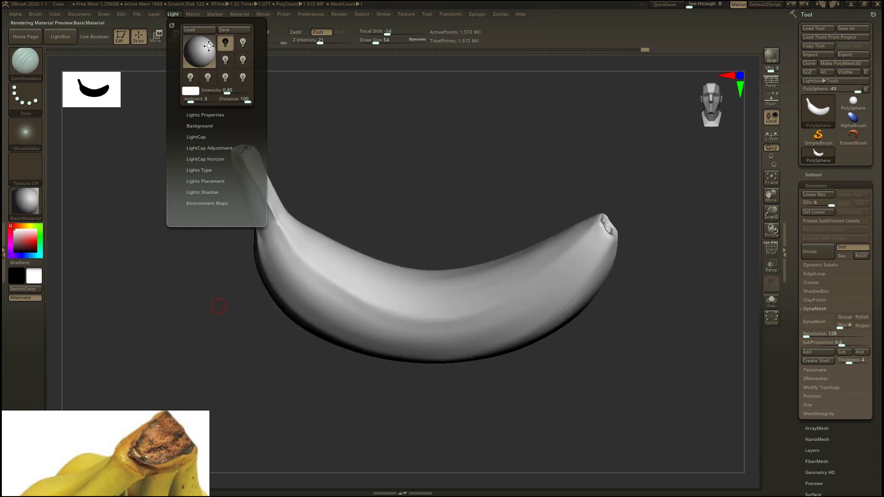
pyautogui.click(209, 47)
pyautogui.moveTo(208, 48)
pyautogui.mouseDown()
pyautogui.moveTo(196, 58)
pyautogui.moveTo(210, 46)
pyautogui.mouseUp()
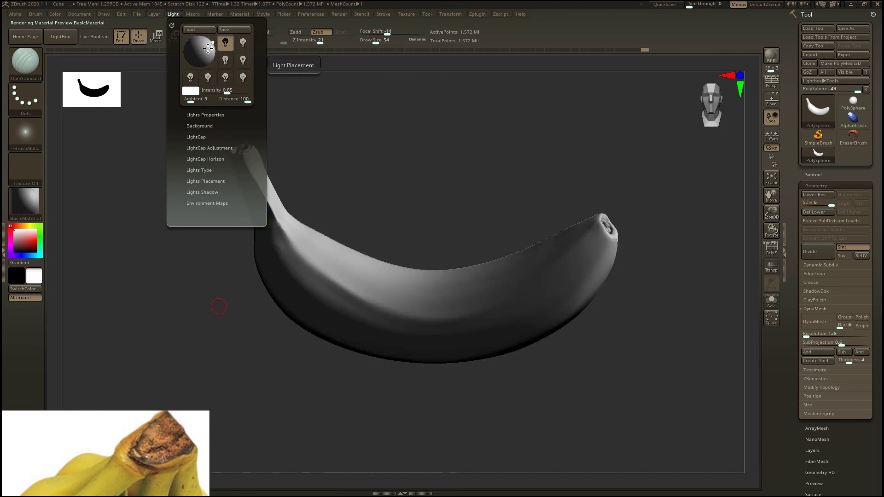
pyautogui.moveTo(503, 152); pyautogui.dragTo(544, 158)
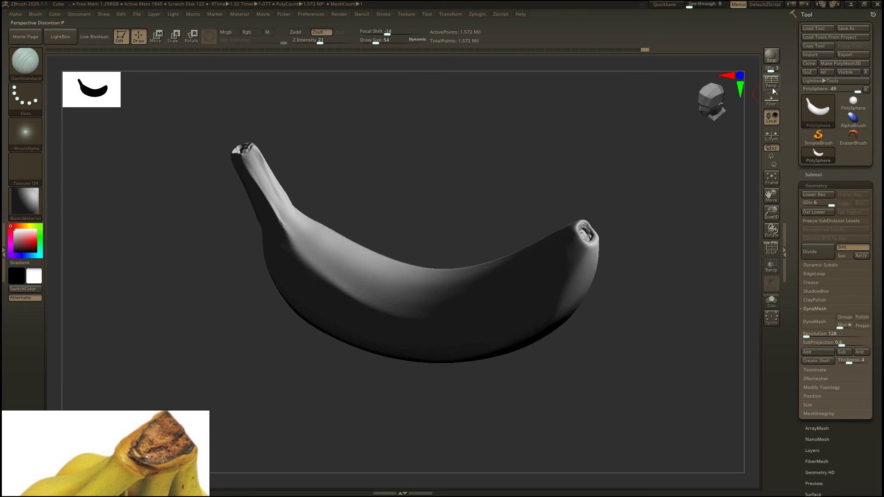
pyautogui.click(772, 56)
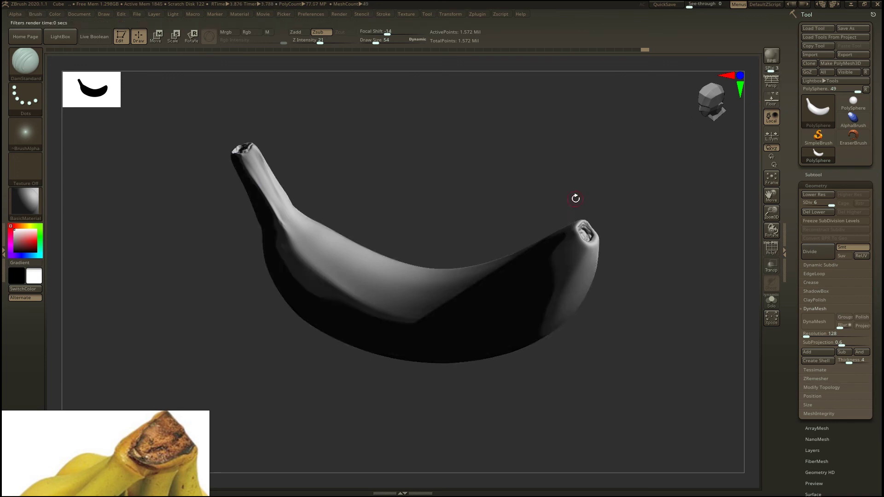
# Relight the banana from the left and render a BPR preview to compare it with the bunch reference
pyautogui.click(174, 14)
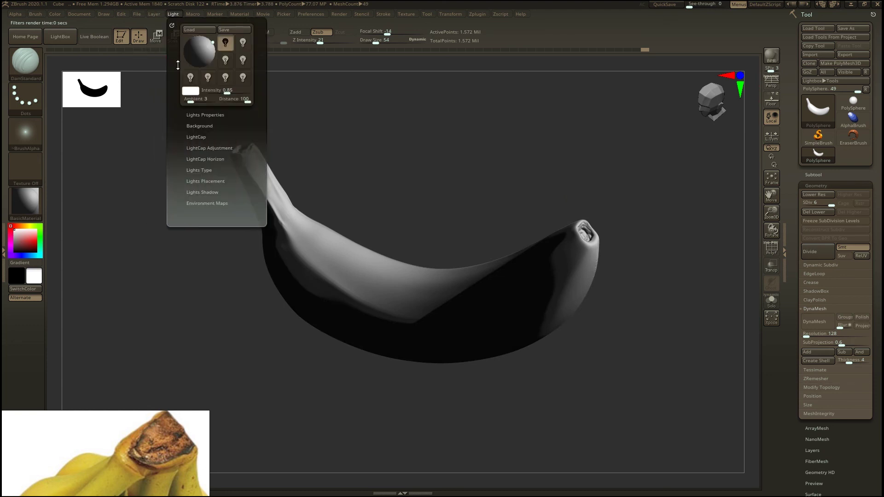
pyautogui.moveTo(197, 51); pyautogui.dragTo(192, 52)
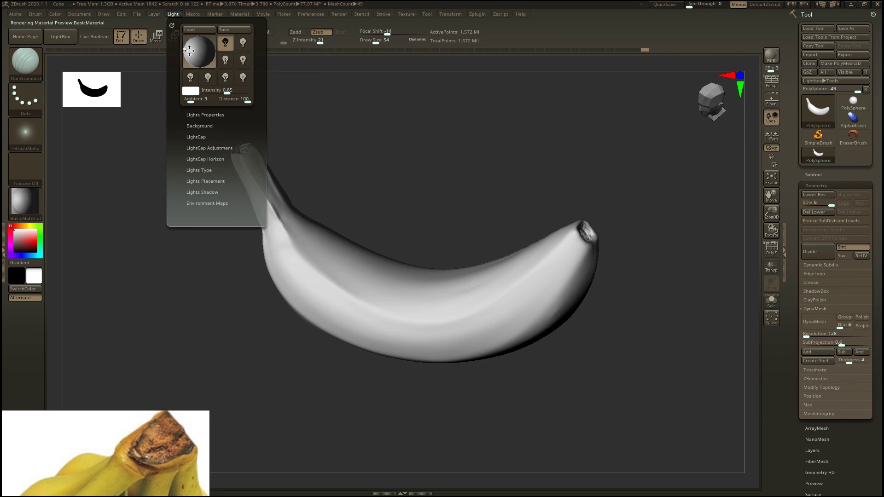
pyautogui.click(772, 55)
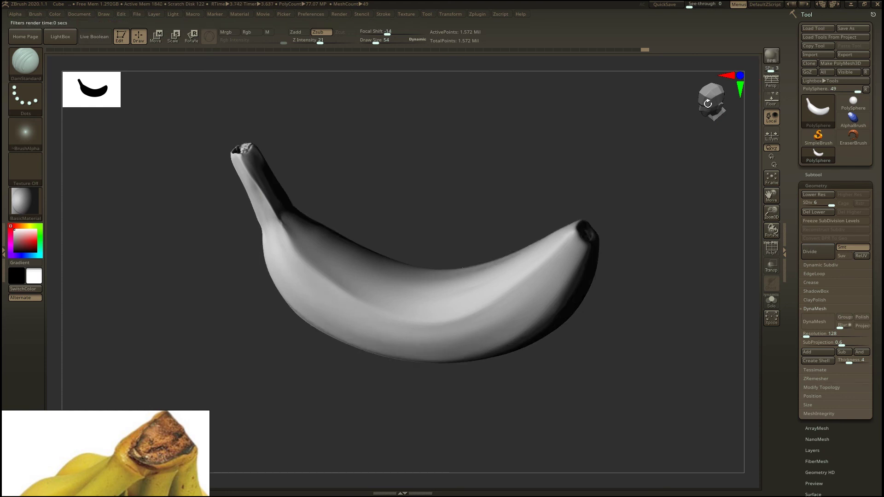
pyautogui.moveTo(460, 261)
pyautogui.mouseDown()
pyautogui.moveTo(451, 197)
pyautogui.moveTo(443, 208)
pyautogui.moveTo(462, 217)
pyautogui.moveTo(454, 211)
pyautogui.mouseUp()
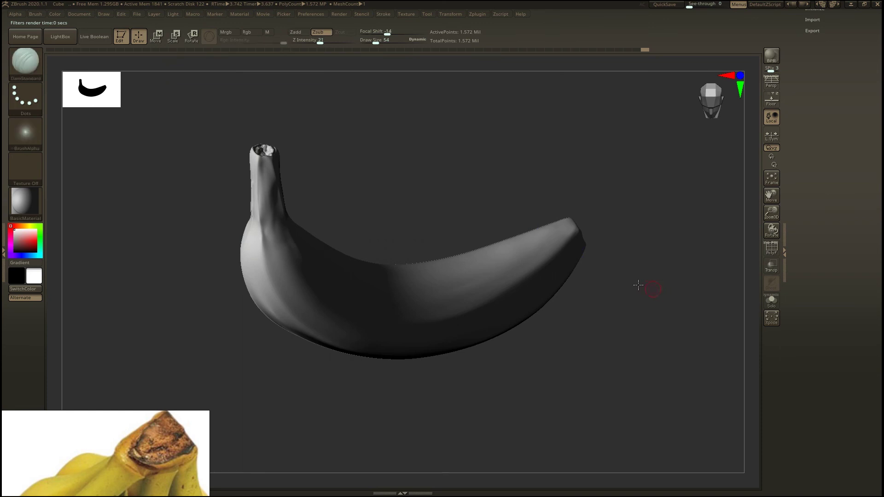
pyautogui.moveTo(639, 284); pyautogui.dragTo(498, 211)
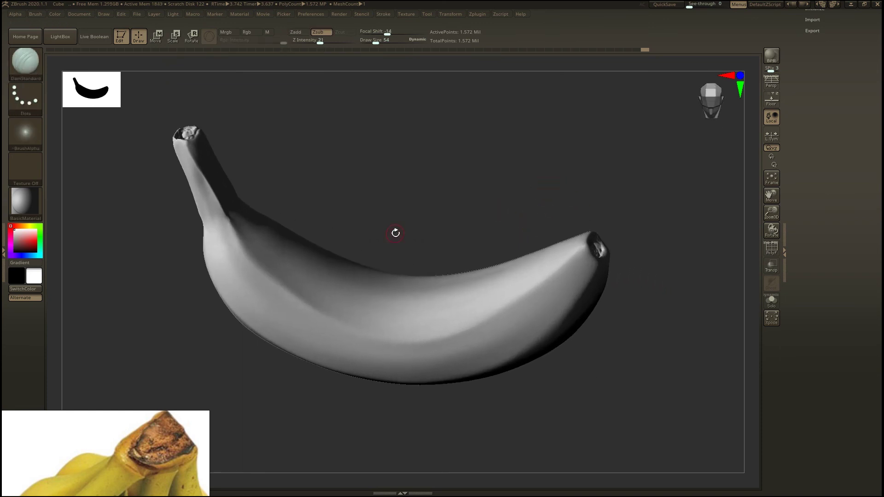
pyautogui.moveTo(395, 231); pyautogui.dragTo(201, 392)
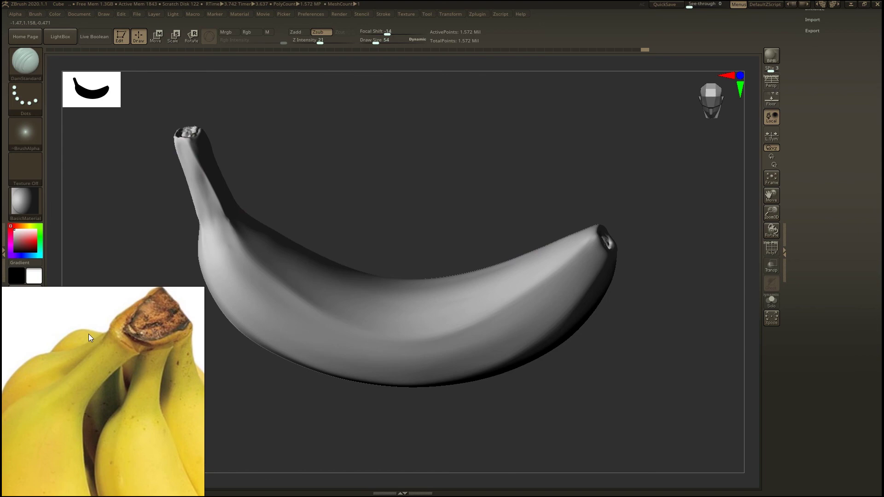